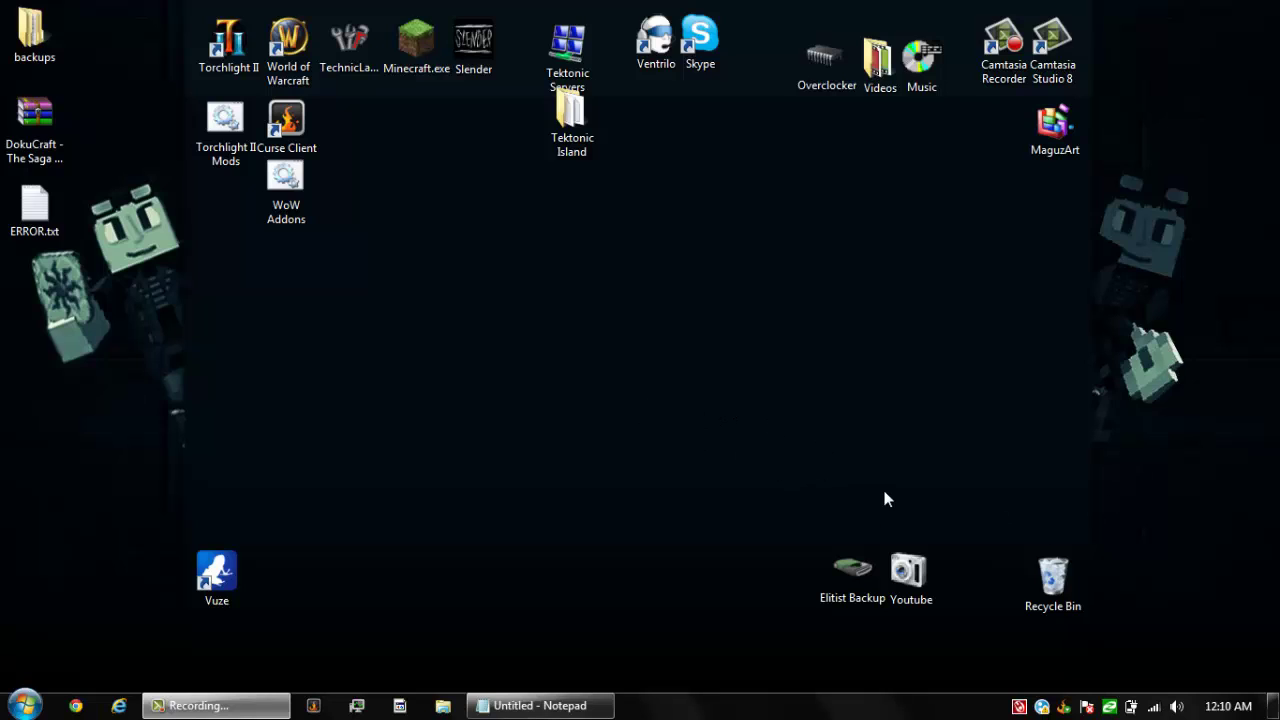
{"action": "left_click_drag", "start_coordinate": [882, 488], "coordinate": [760, 462]}
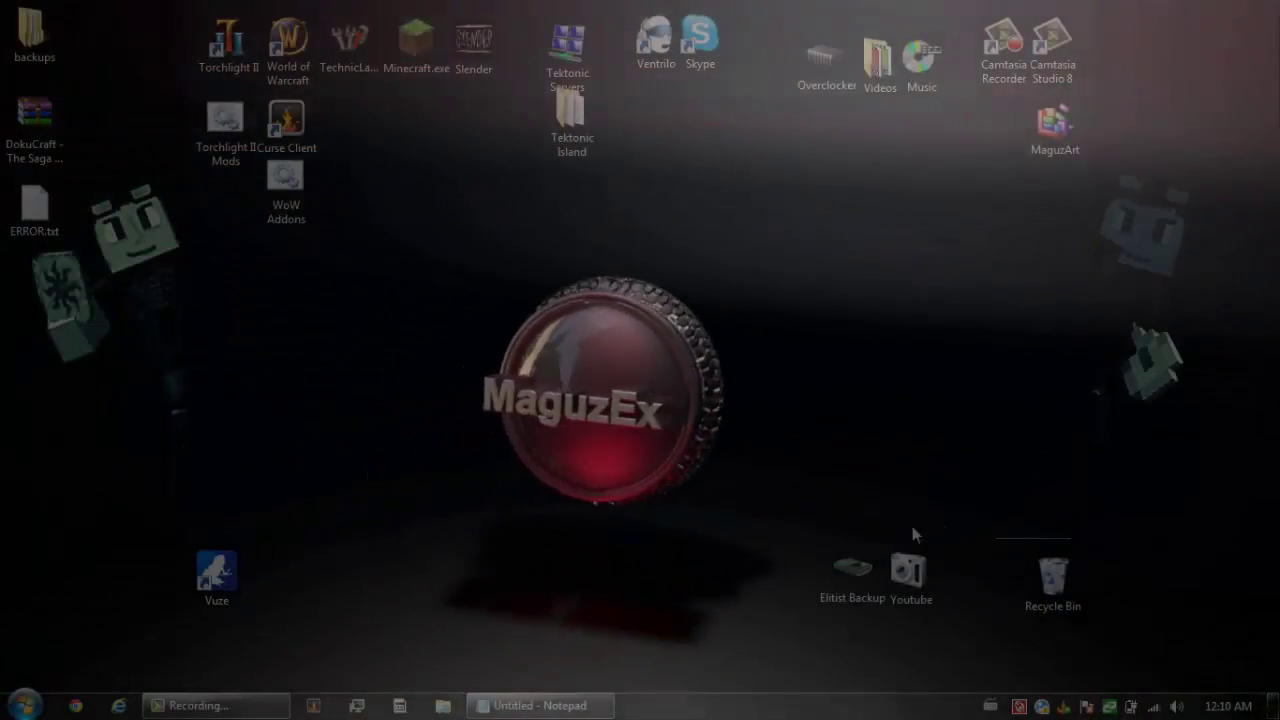
{"action": "left_click_drag", "start_coordinate": [912, 533], "coordinate": [600, 452]}
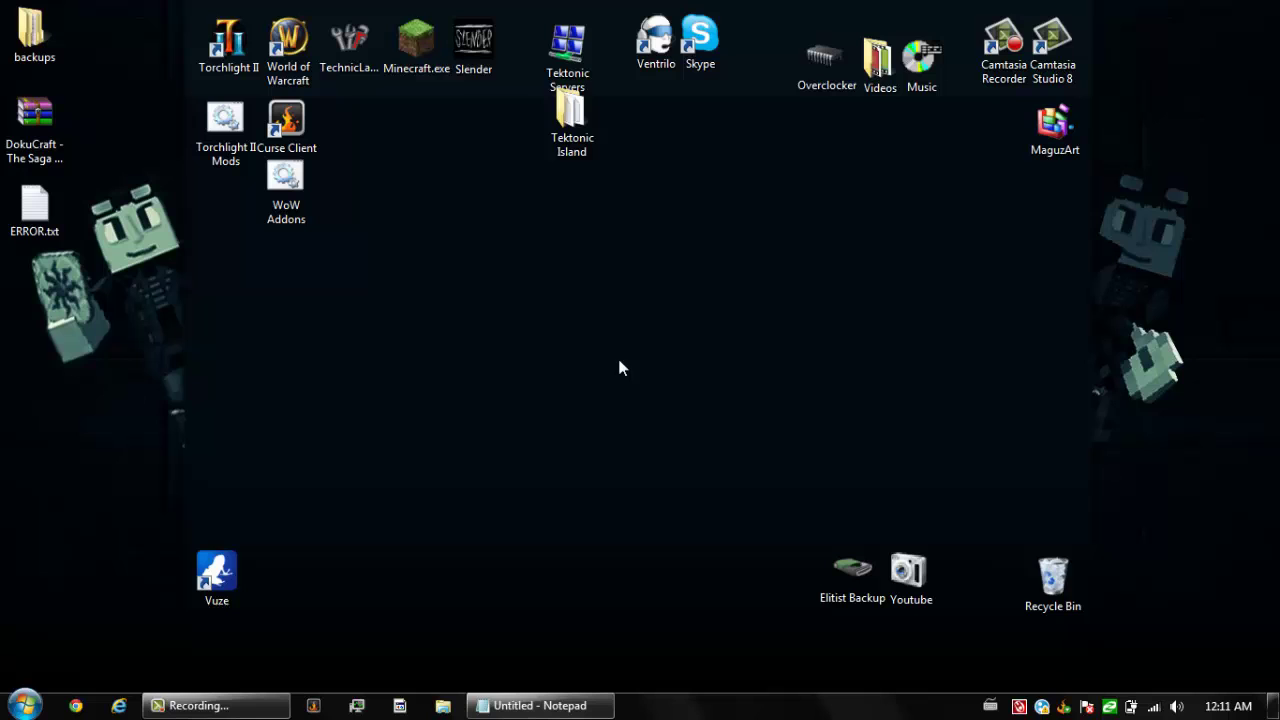
Move the Tektonic Island folder to an empty area of the desktop and open it to look through its files.
{"action": "left_click_drag", "start_coordinate": [575, 145], "coordinate": [622, 242]}
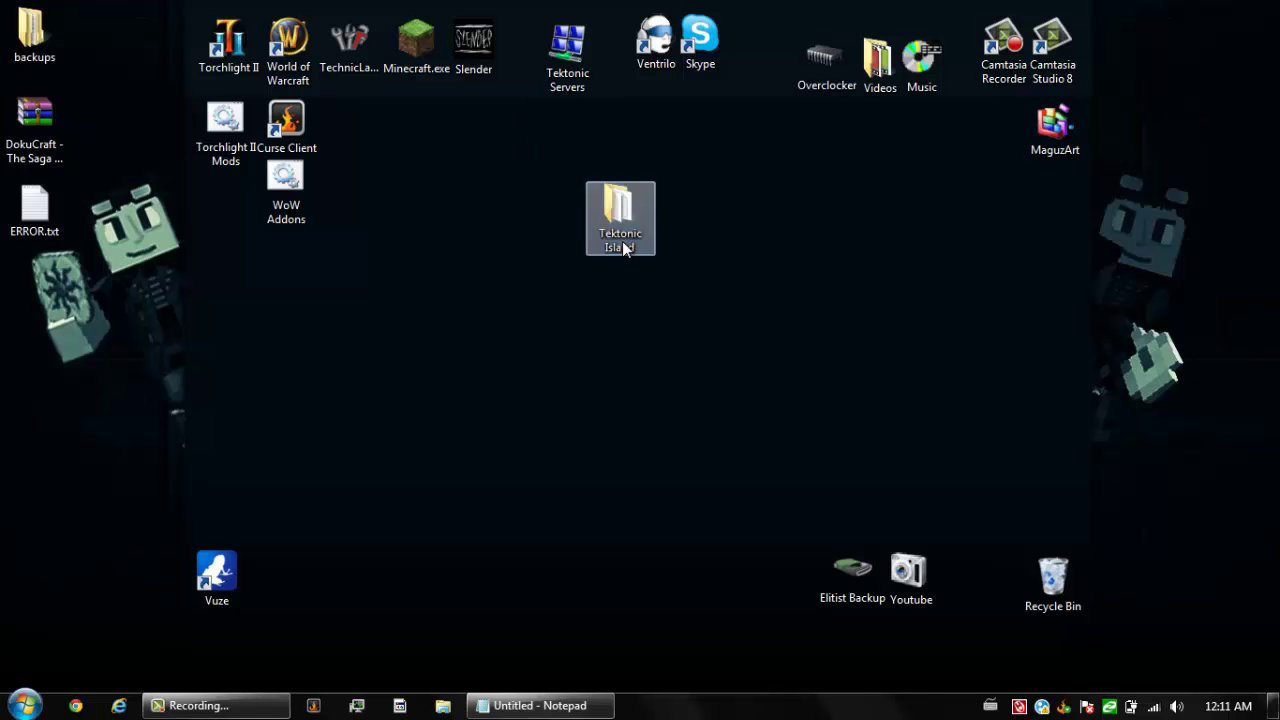
{"action": "double_click", "coordinate": [622, 242]}
{"action": "scroll", "coordinate": [631, 306], "scroll_direction": "down", "scroll_amount": 7}
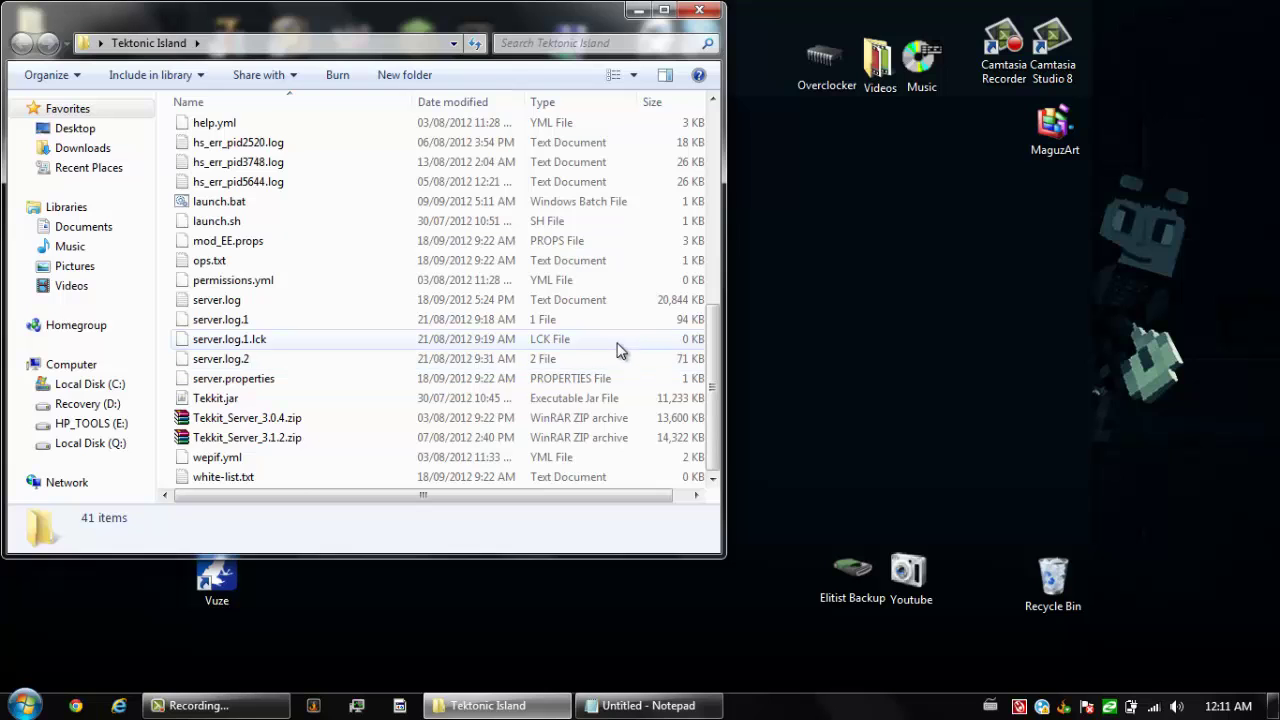
{"action": "scroll", "coordinate": [620, 350], "scroll_direction": "up", "scroll_amount": 7}
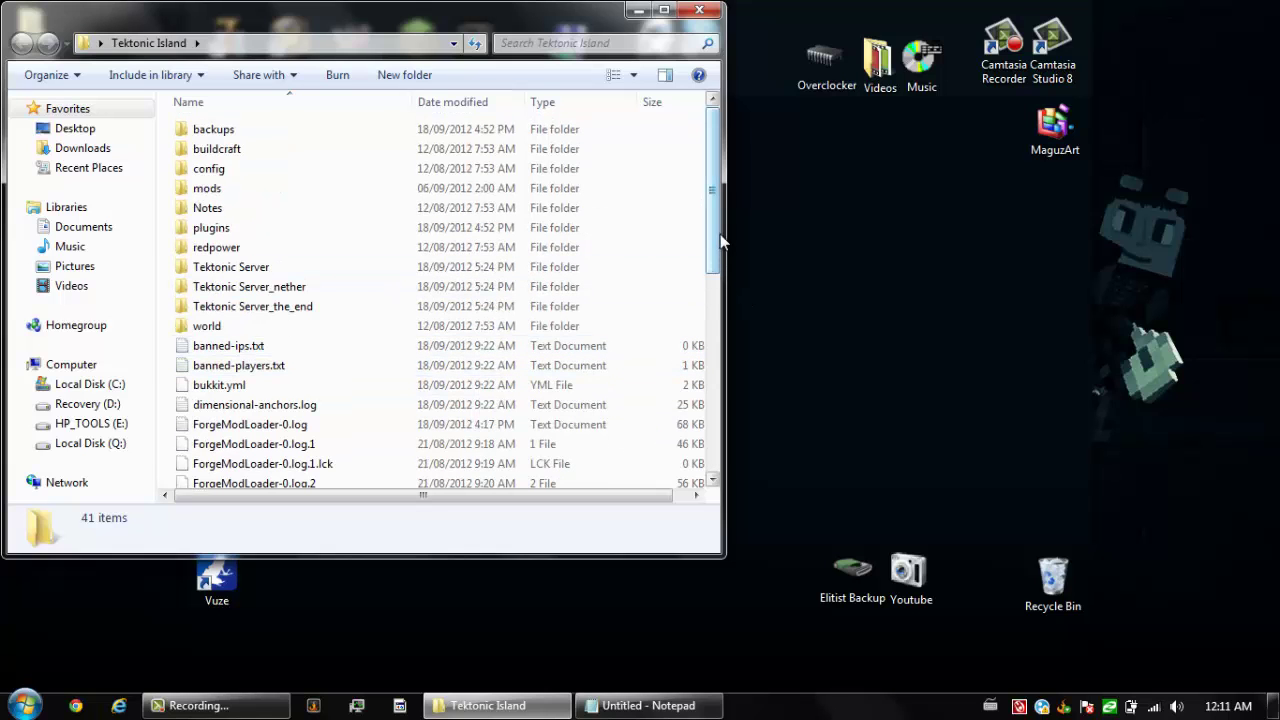
{"action": "scroll", "coordinate": [730, 263], "scroll_direction": "down", "scroll_amount": 3}
{"action": "scroll", "coordinate": [700, 180], "scroll_direction": "up", "scroll_amount": 3}
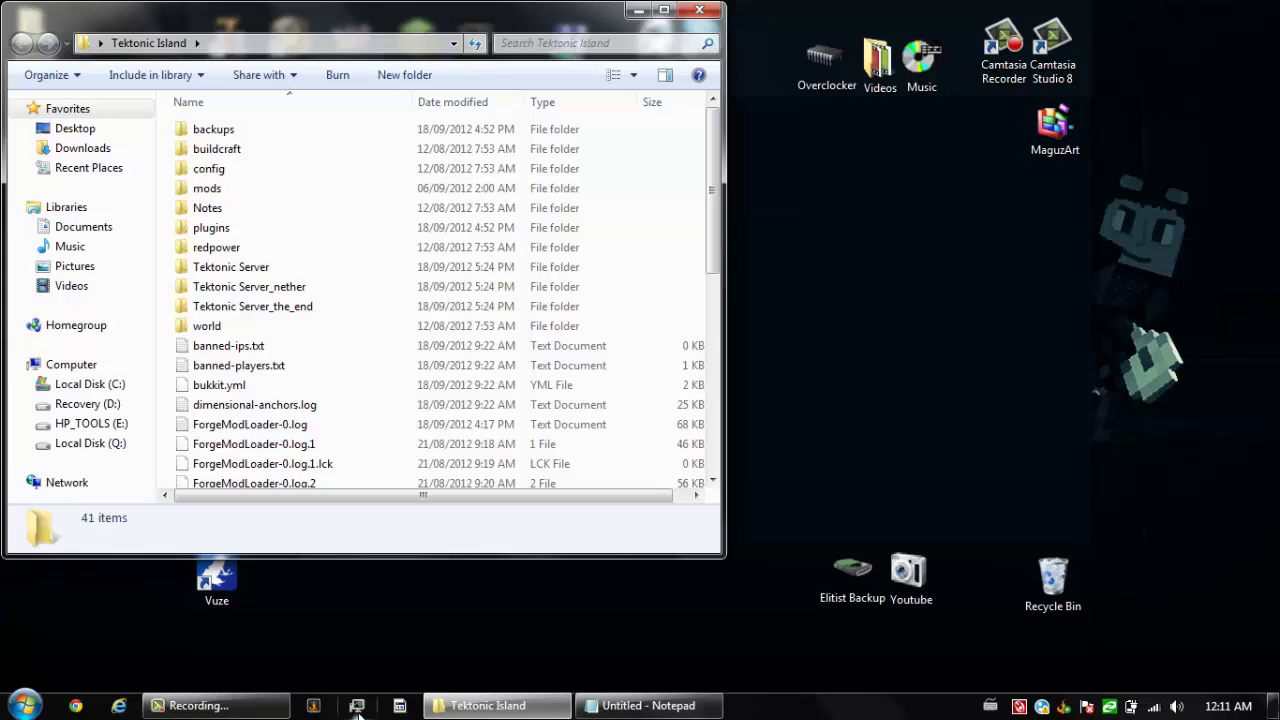
{"action": "key", "text": "super"}
{"action": "left_click", "coordinate": [777, 648]}
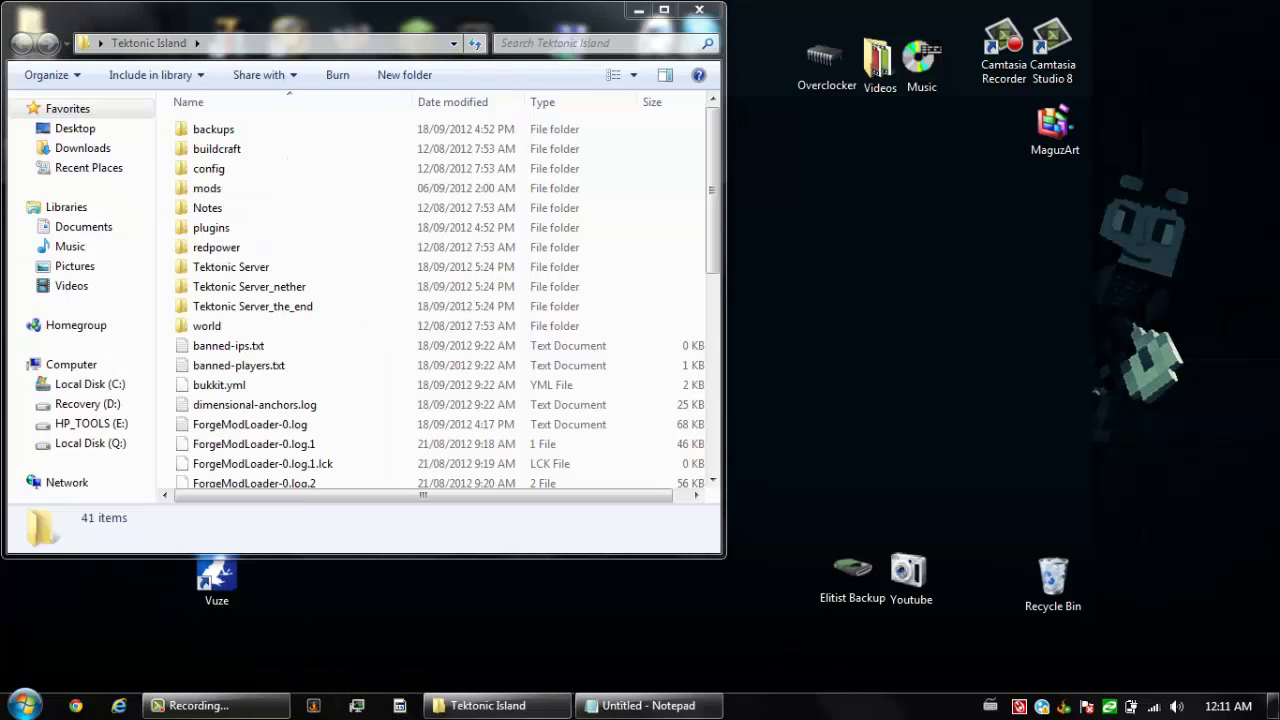
{"action": "right_click", "coordinate": [783, 708]}
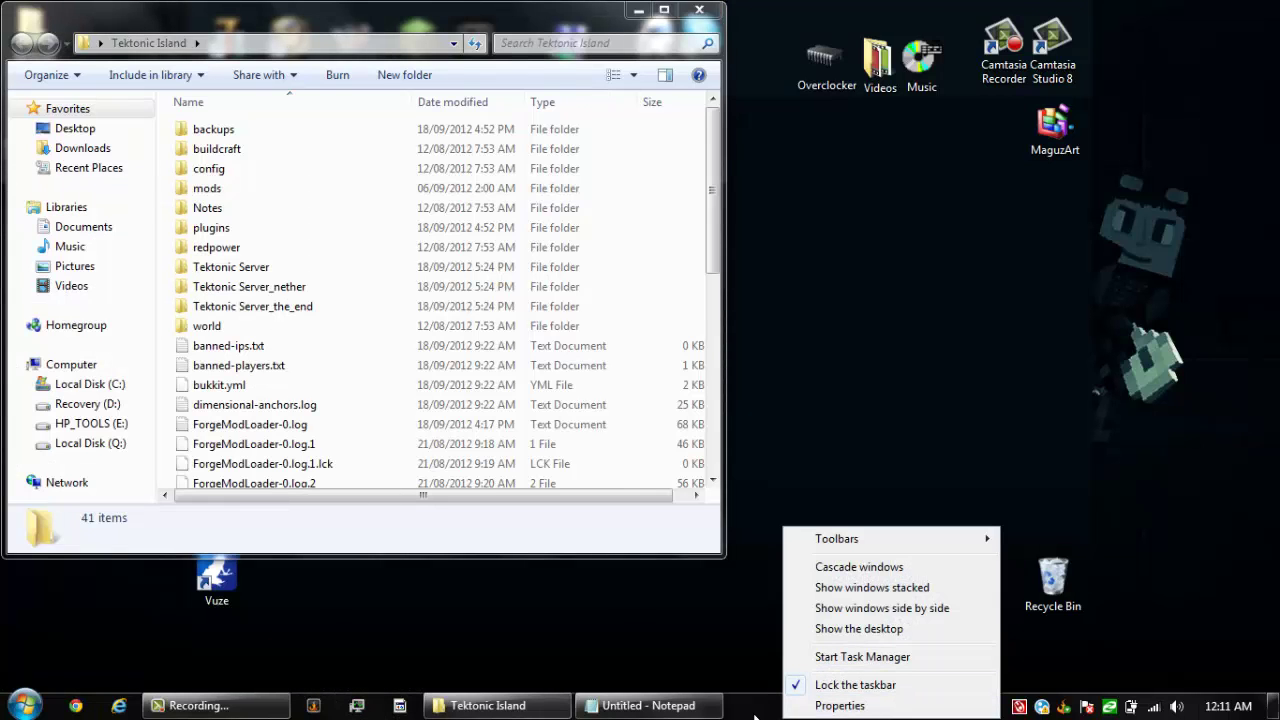
{"action": "left_click", "coordinate": [742, 670]}
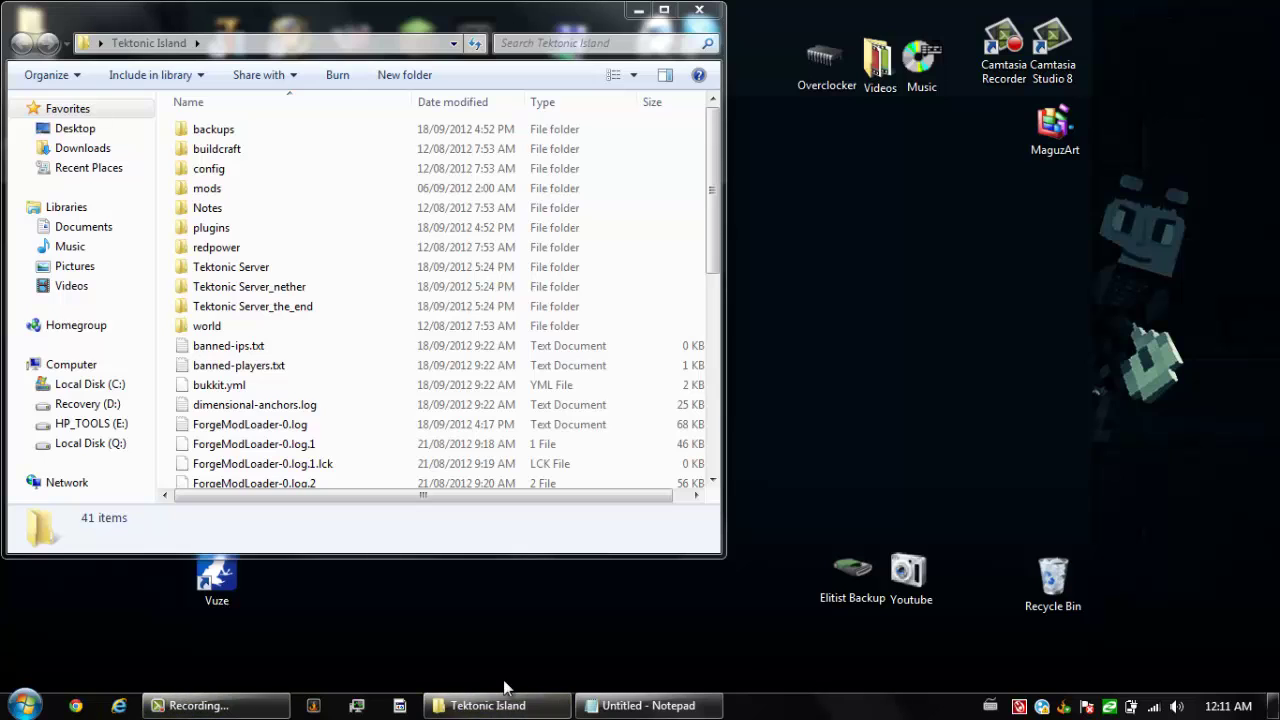
Start Windows Task Manager and view its process list and performance readings.
{"action": "right_click", "coordinate": [807, 709]}
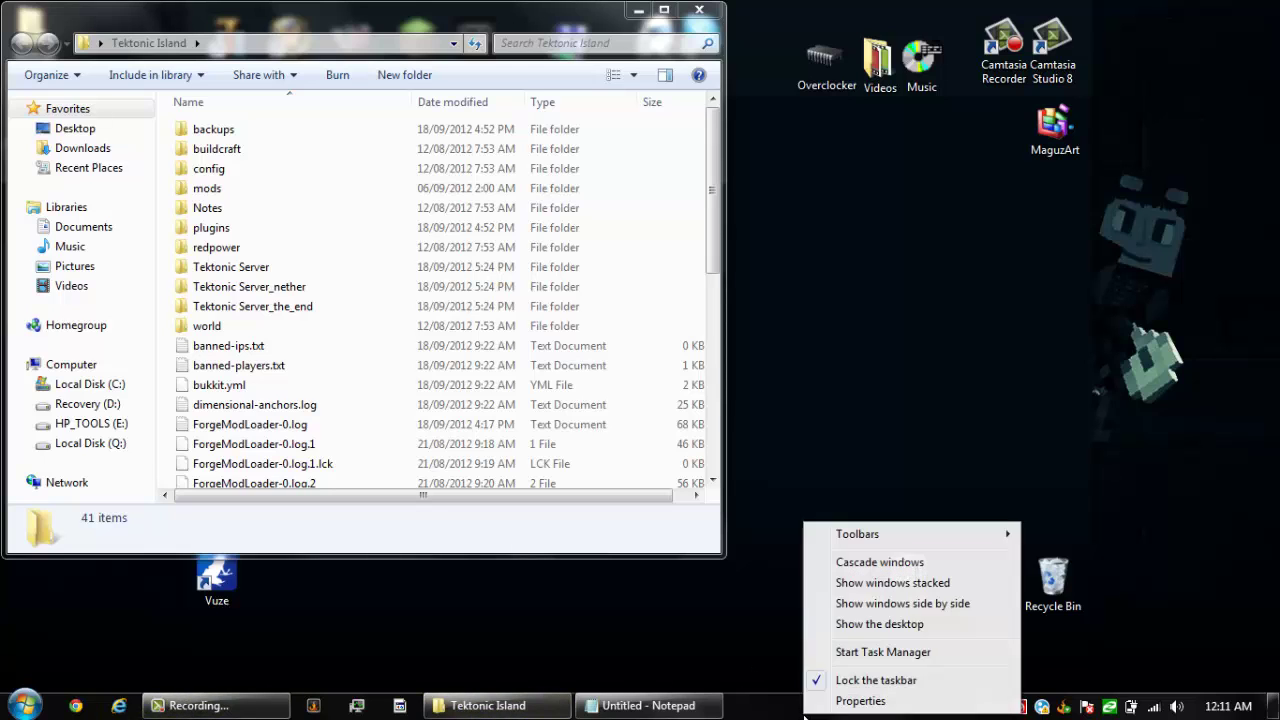
{"action": "left_click", "coordinate": [856, 652]}
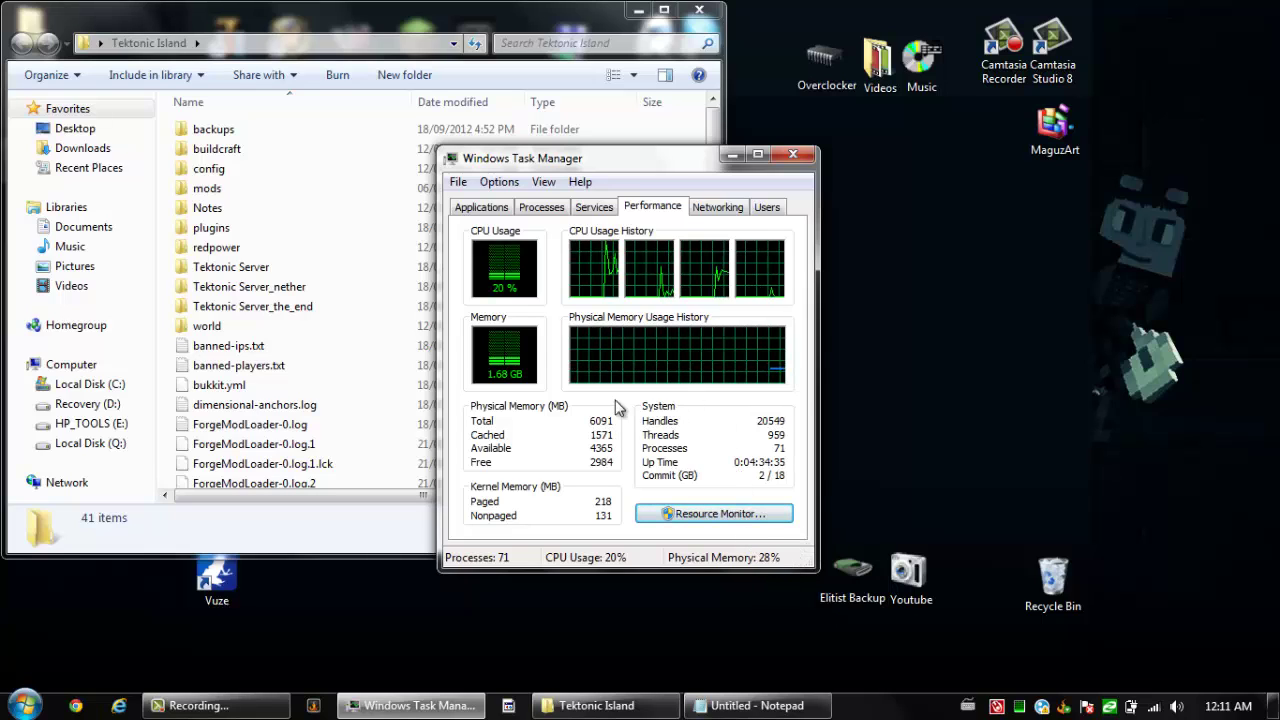
{"action": "left_click", "coordinate": [541, 207]}
{"action": "left_click", "coordinate": [652, 207]}
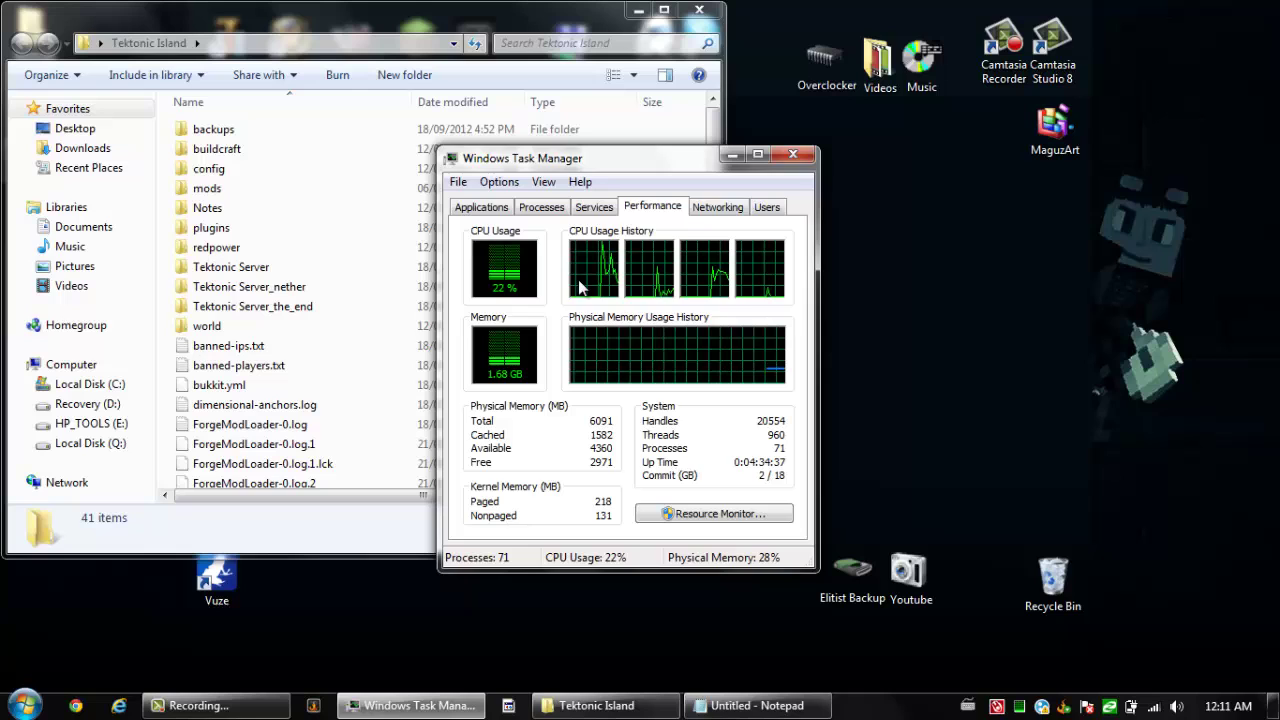
Enlarge Task Manager's CPU usage graphs to fill the window and restore the normal performance view.
{"action": "double_click", "coordinate": [578, 290]}
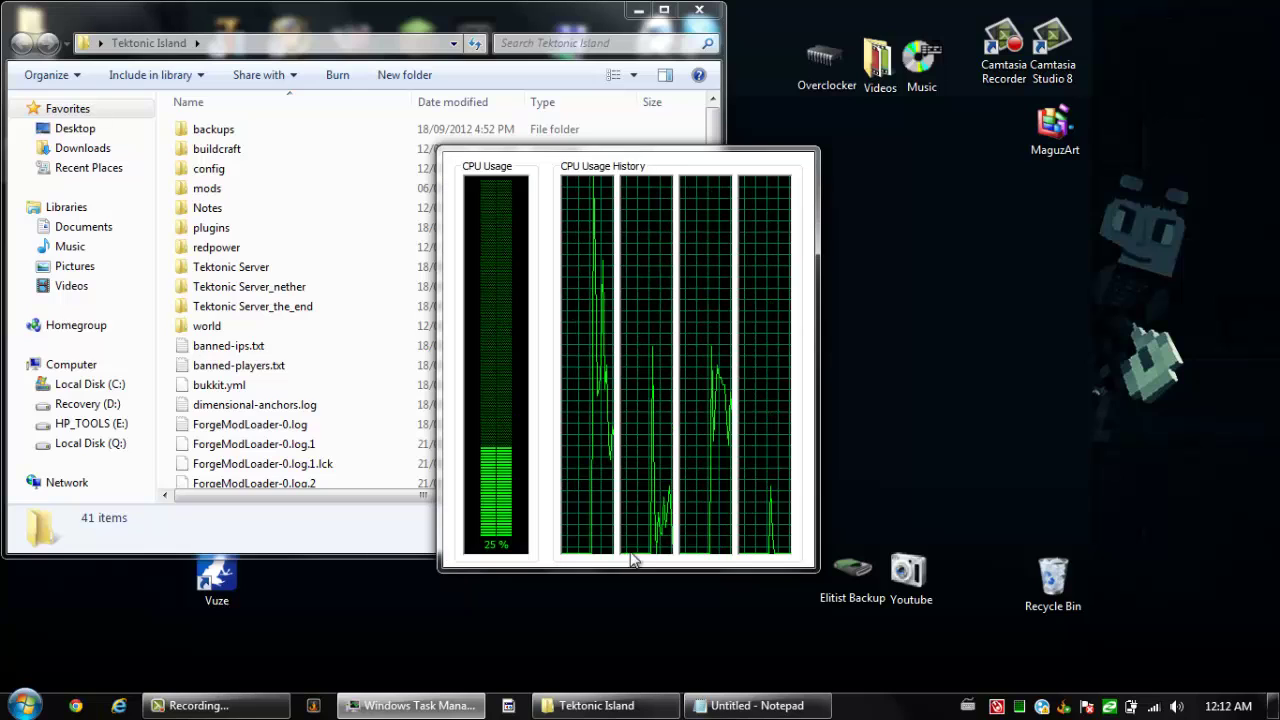
{"action": "double_click", "coordinate": [562, 310]}
{"action": "double_click", "coordinate": [561, 314]}
{"action": "double_click", "coordinate": [560, 316]}
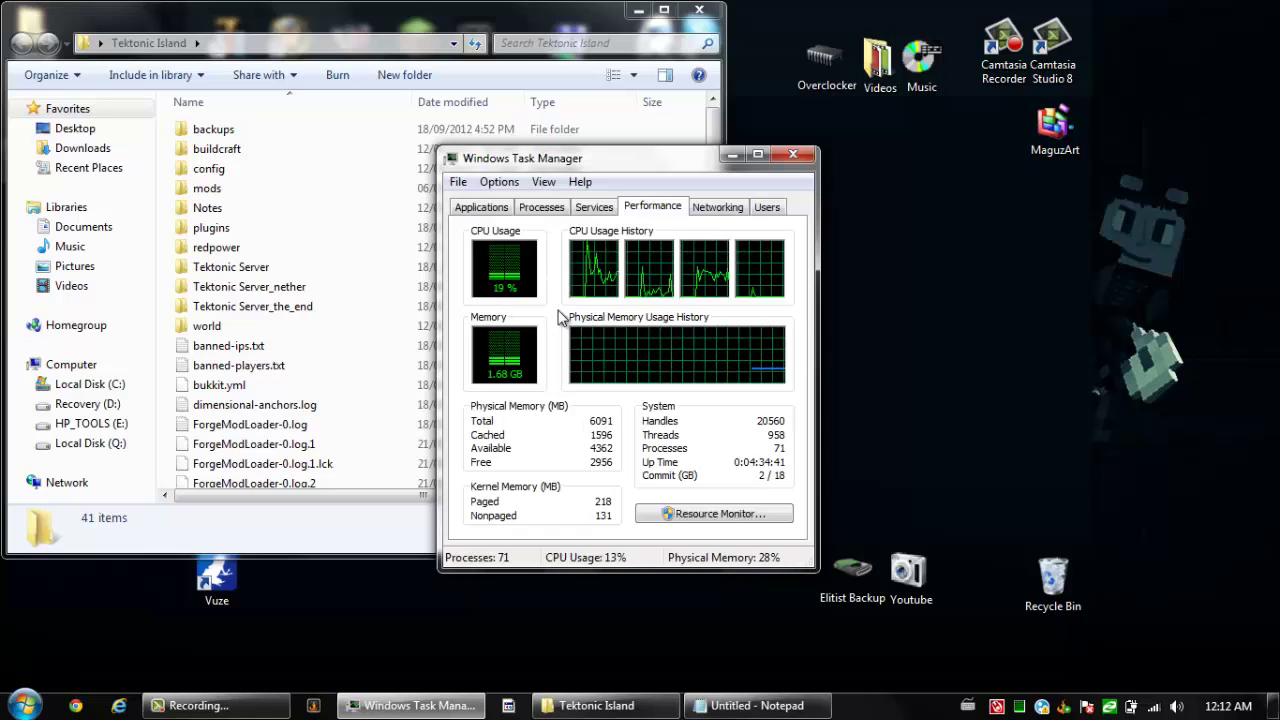
{"action": "double_click", "coordinate": [560, 316]}
{"action": "double_click", "coordinate": [562, 320]}
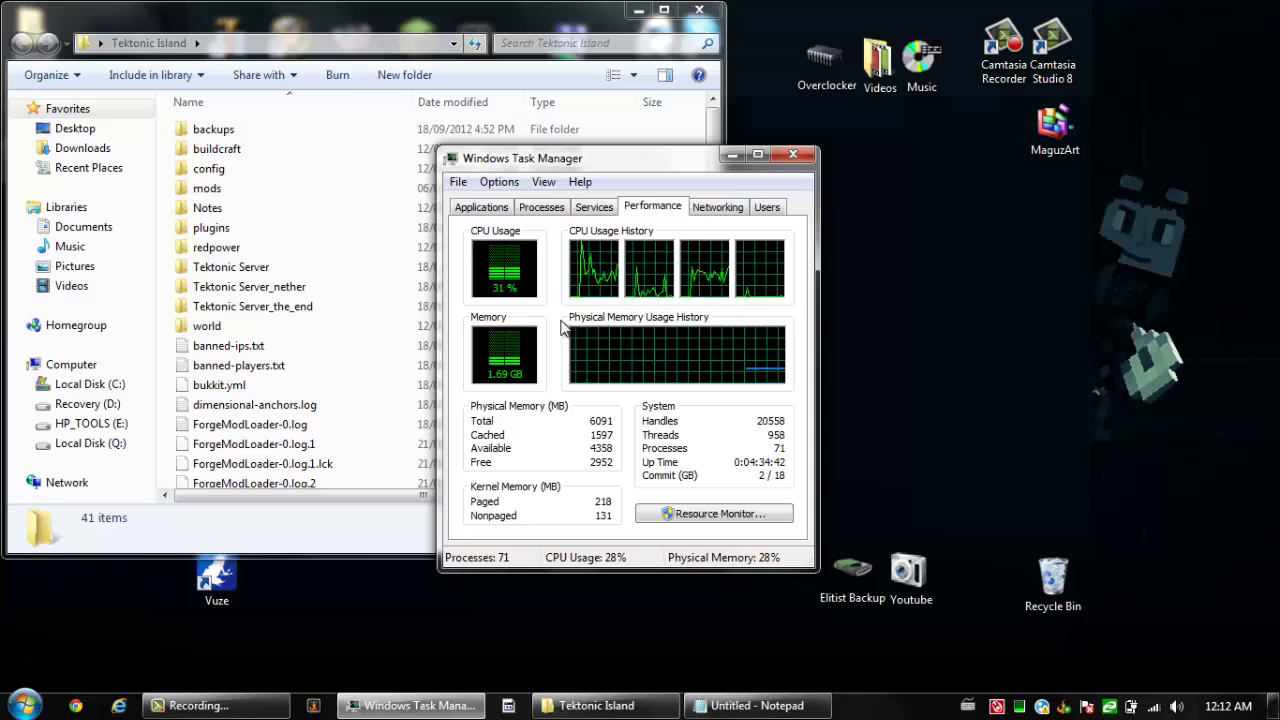
Review the applications and processes in Task Manager and examine the amount of free physical memory.
{"action": "left_click", "coordinate": [488, 207]}
{"action": "left_click", "coordinate": [564, 210]}
{"action": "left_click", "coordinate": [654, 208]}
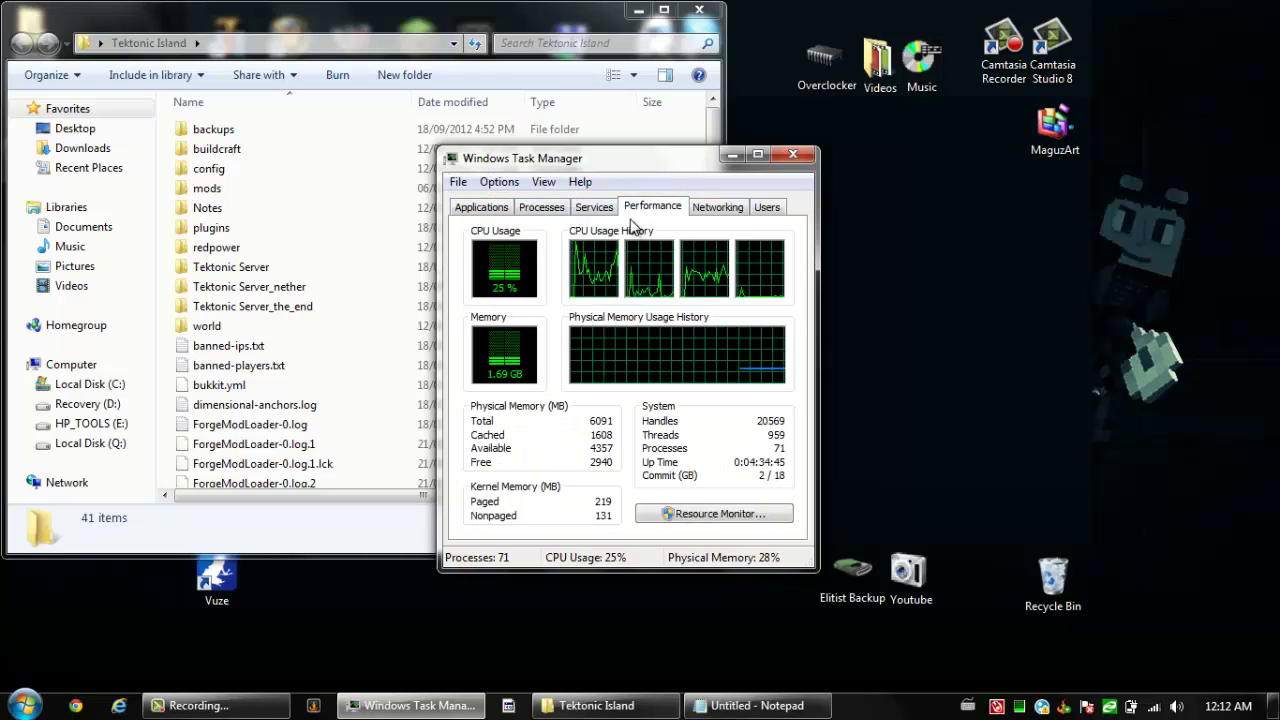
{"action": "left_click", "coordinate": [560, 212]}
{"action": "left_click", "coordinate": [660, 210]}
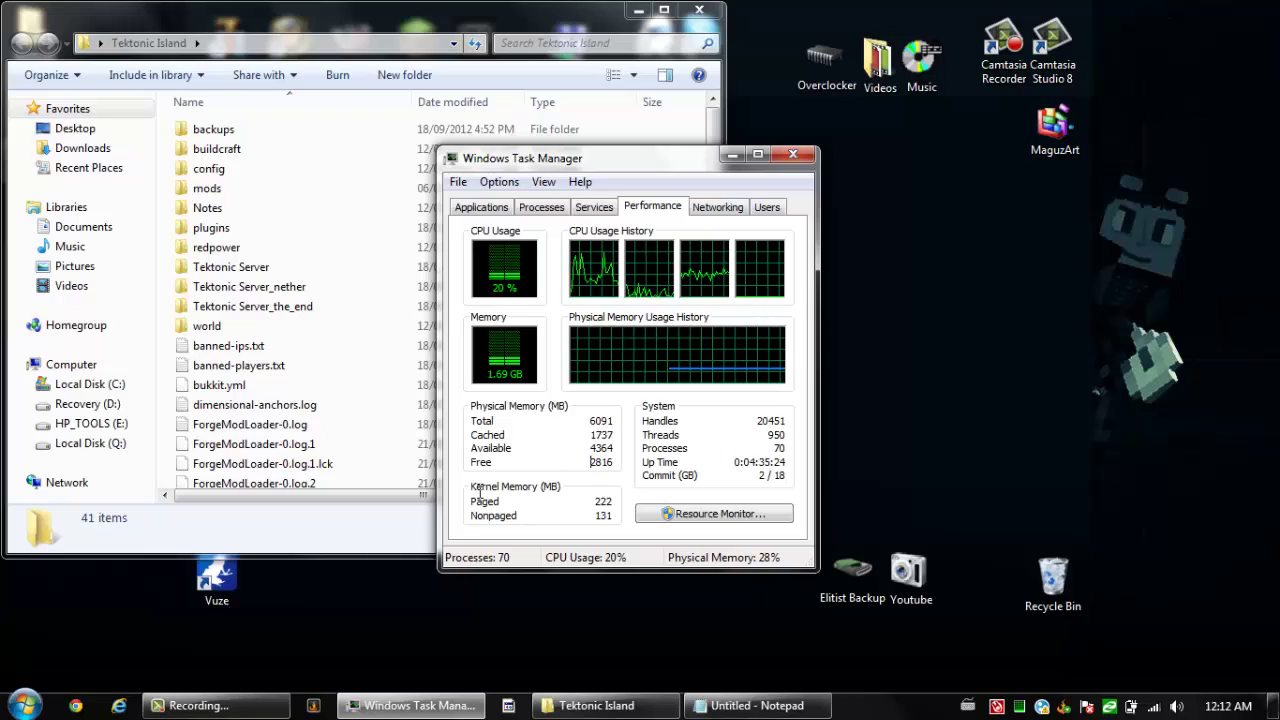
{"action": "left_click_drag", "start_coordinate": [588, 461], "coordinate": [655, 462]}
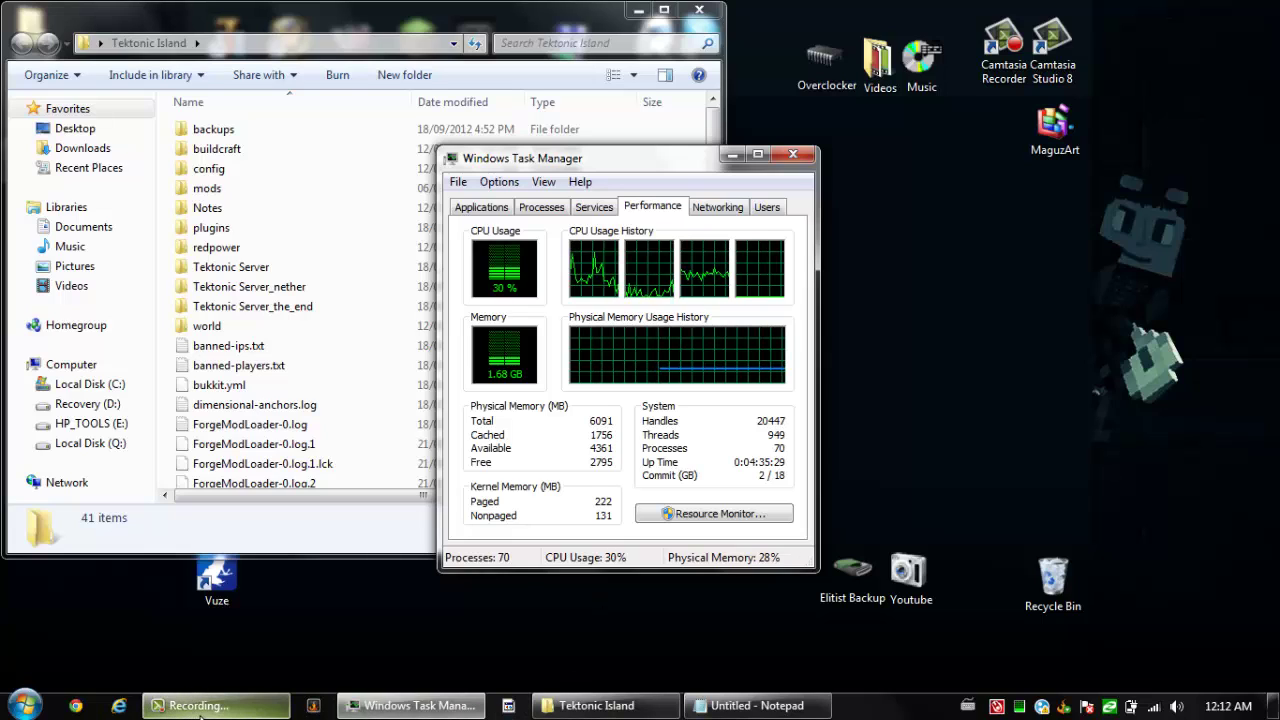
Check the memory use of the running processes and close both Task Manager and the Tektonic Island folder.
{"action": "mouse_move", "coordinate": [224, 700]}
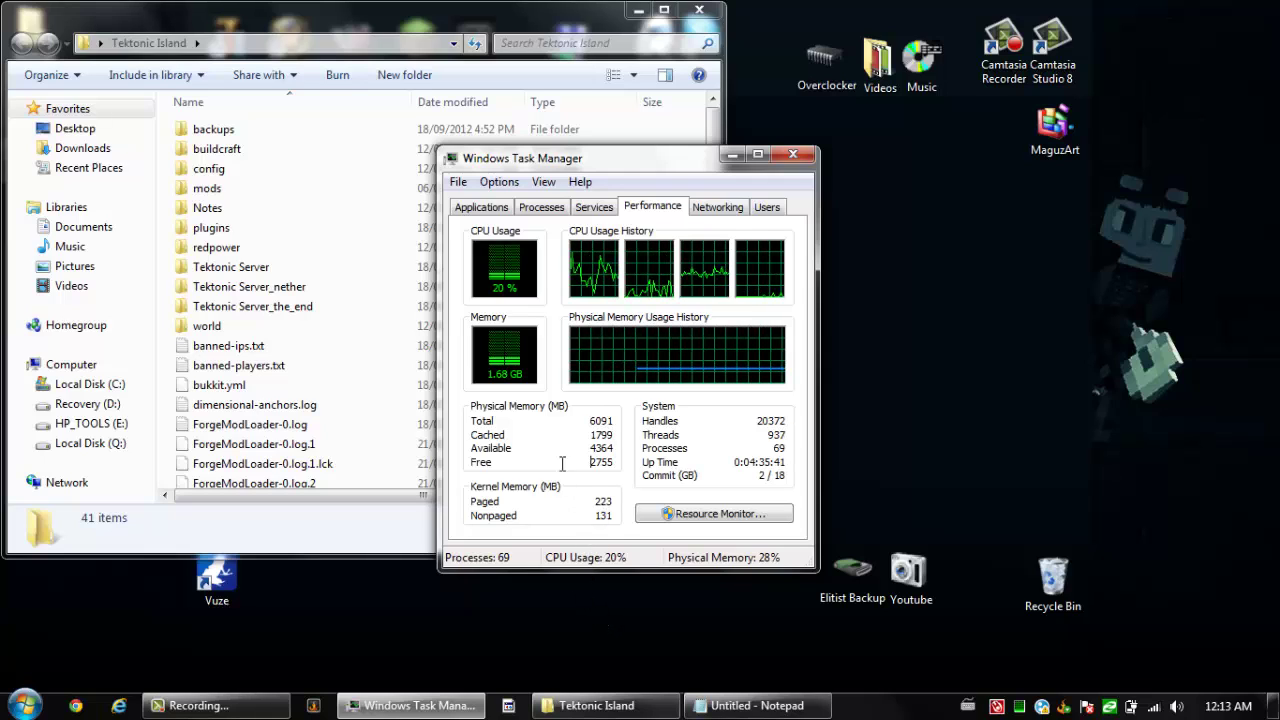
{"action": "left_click", "coordinate": [542, 207]}
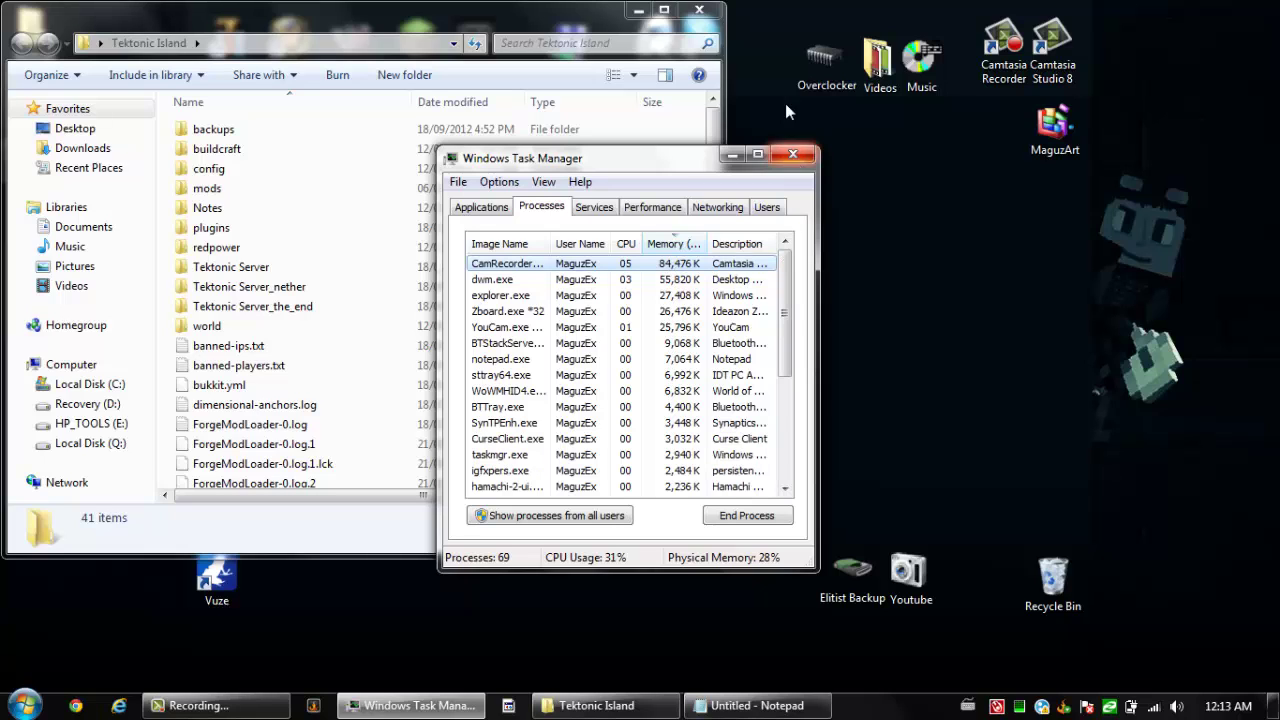
{"action": "left_click", "coordinate": [794, 156]}
{"action": "left_click", "coordinate": [699, 10]}
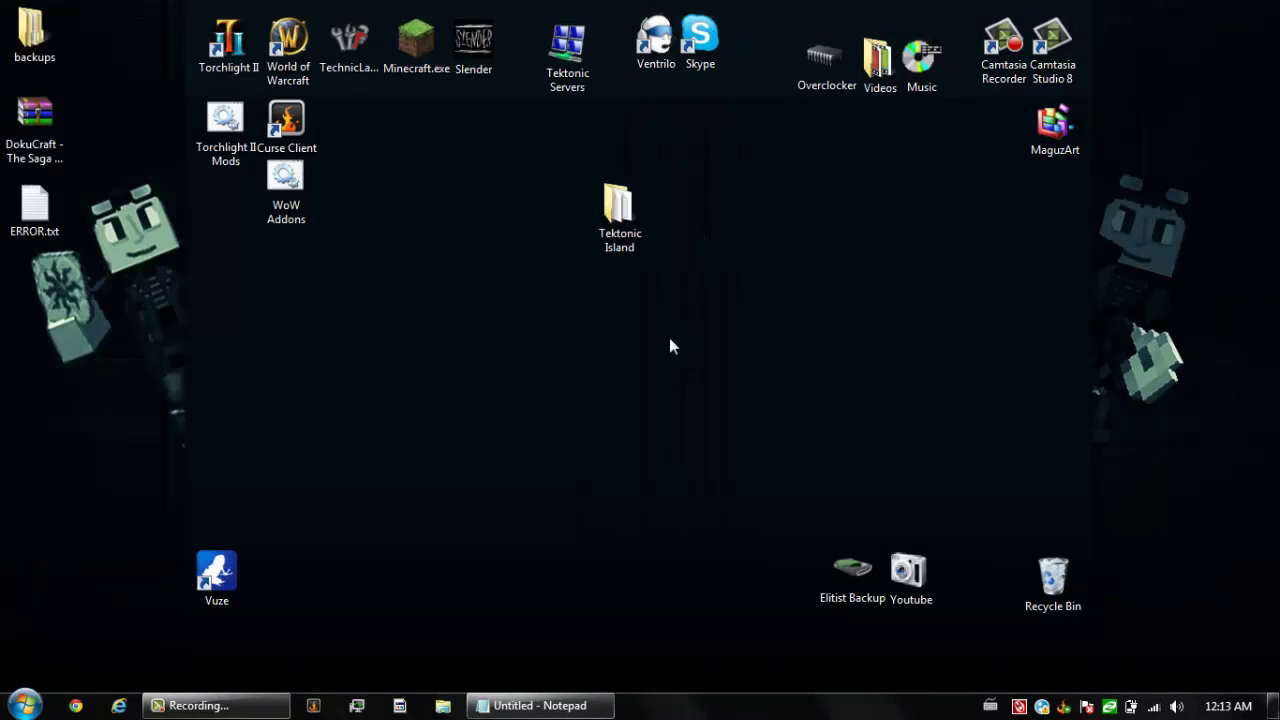
Reopen the Tektonic Island folder and open launch.bat for editing in Notepad.
{"action": "double_click", "coordinate": [647, 210]}
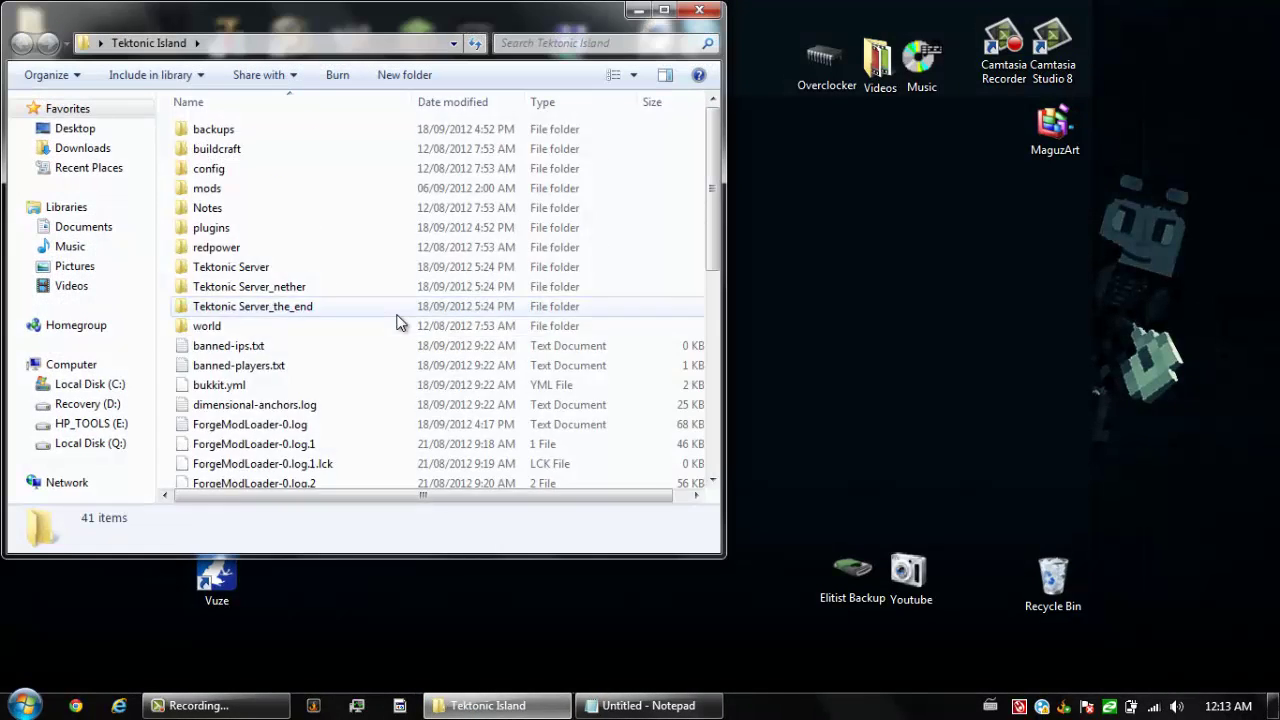
{"action": "scroll", "coordinate": [300, 345], "scroll_direction": "down", "scroll_amount": 7}
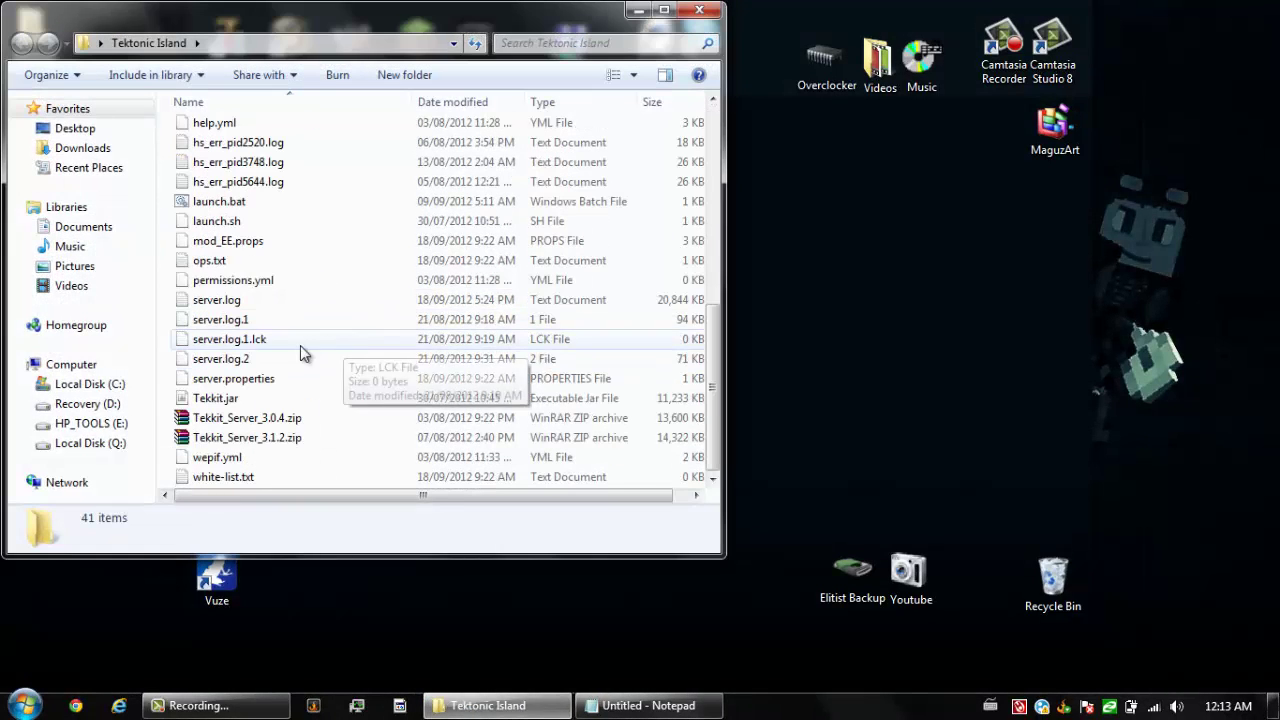
{"action": "right_click", "coordinate": [205, 203]}
{"action": "left_click", "coordinate": [265, 232]}
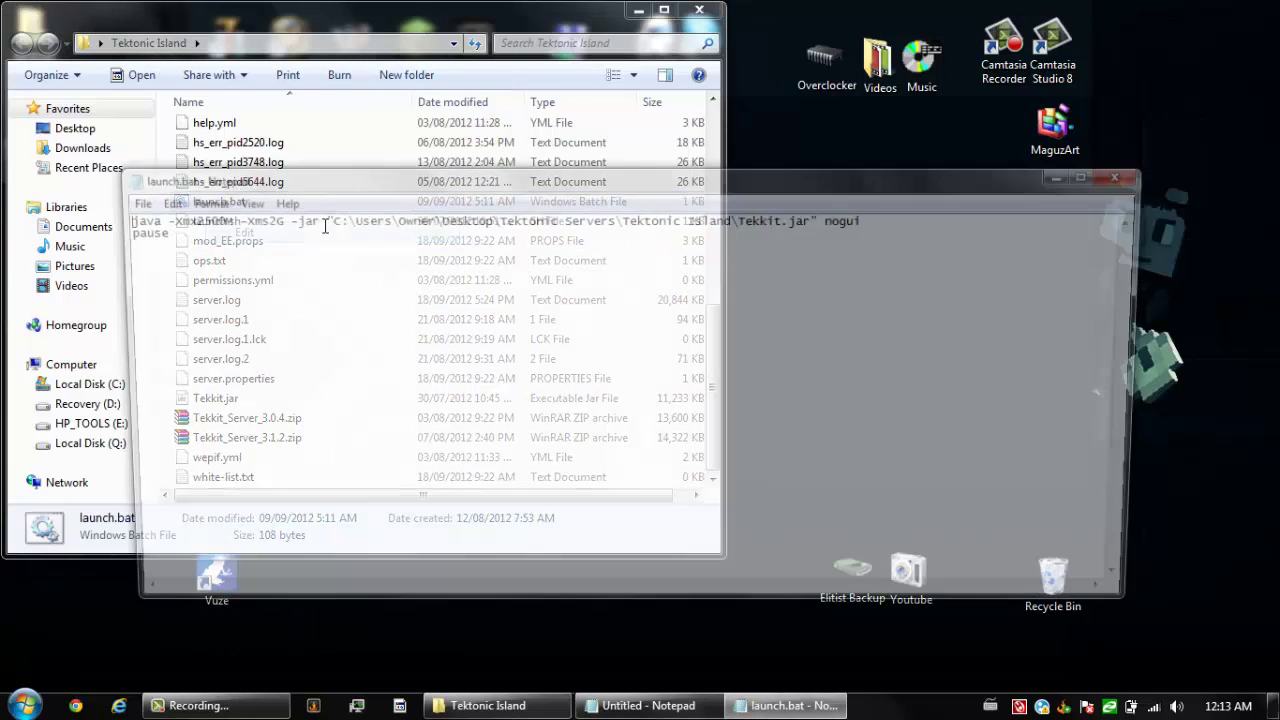
Set the maximum memory argument in the java line of launch.bat to -Xmx4G.
{"action": "mouse_move", "coordinate": [177, 221]}
{"action": "left_mouse_down"}
{"action": "mouse_move", "coordinate": [314, 220]}
{"action": "mouse_move", "coordinate": [178, 219]}
{"action": "left_mouse_up"}
{"action": "left_click", "coordinate": [251, 229]}
{"action": "left_click", "coordinate": [216, 246]}
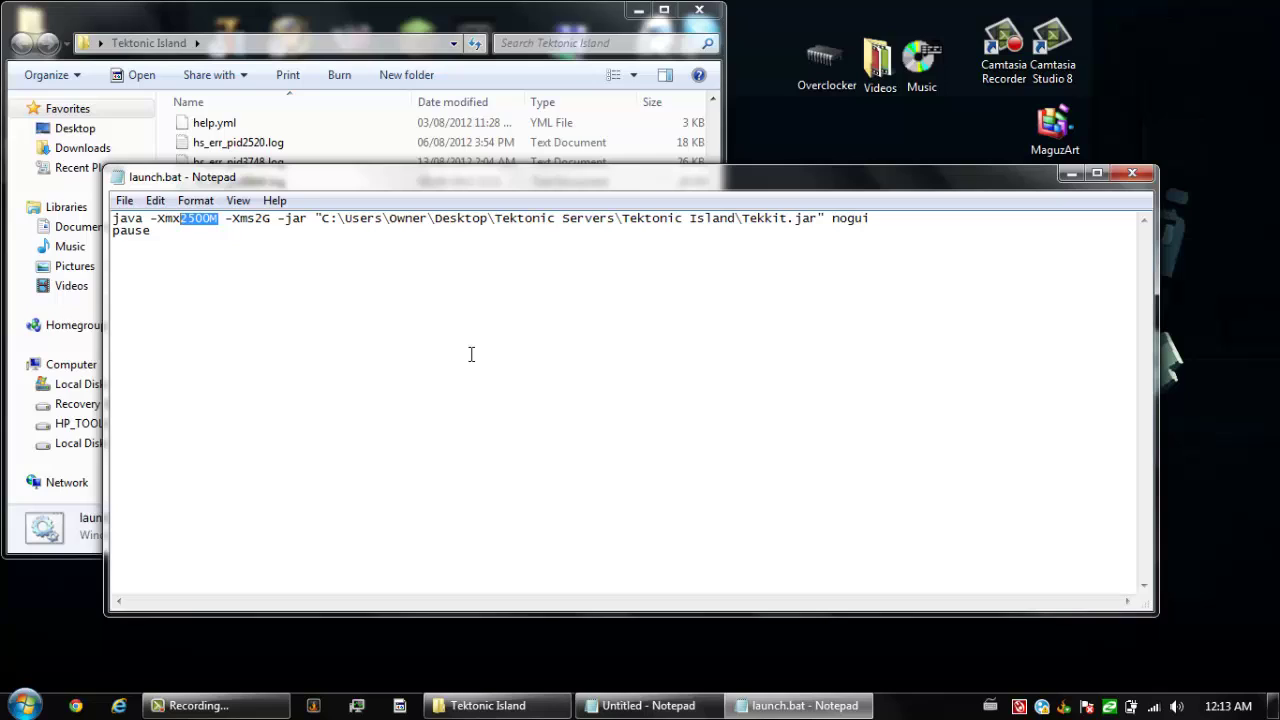
{"action": "type", "text": "4G"}
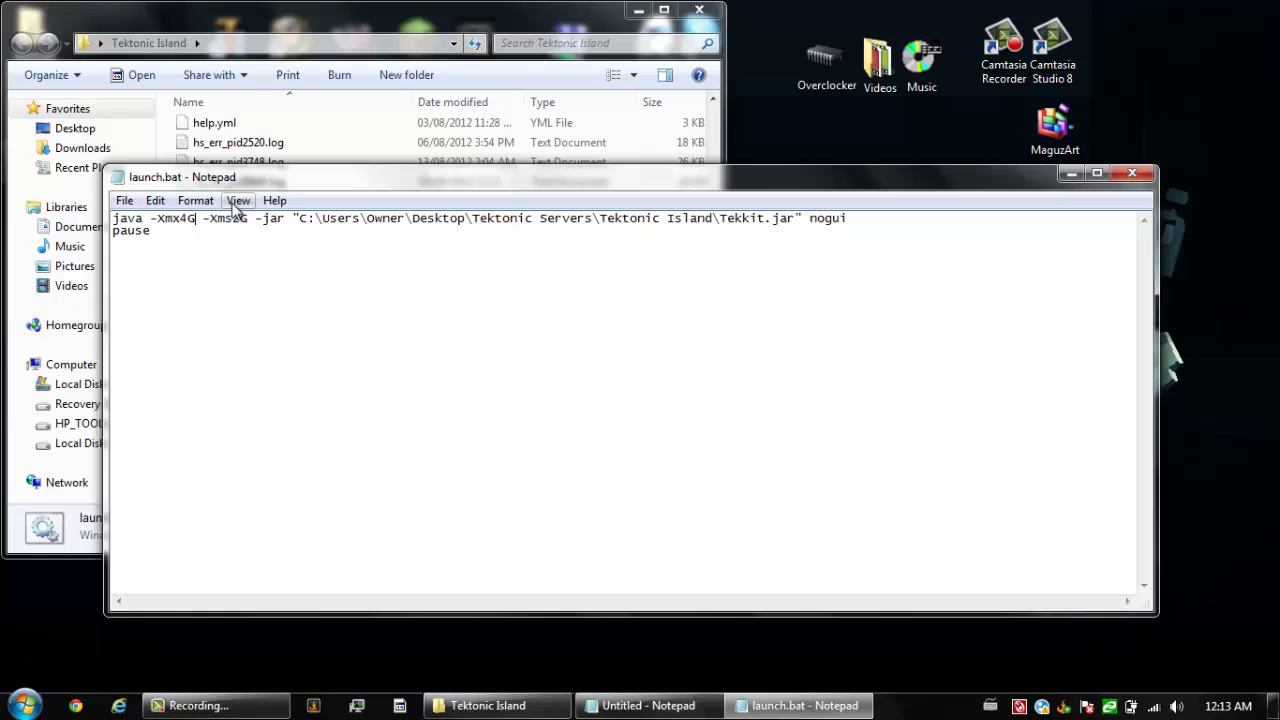
Set the starting memory argument in the java line of launch.bat to -Xms3350M.
{"action": "mouse_move", "coordinate": [234, 220]}
{"action": "left_mouse_down"}
{"action": "mouse_move", "coordinate": [240, 234]}
{"action": "mouse_move", "coordinate": [238, 223]}
{"action": "left_mouse_up"}
{"action": "key", "text": "Right"}
{"action": "key", "text": "Right"}
{"action": "type", "text": "3350"}
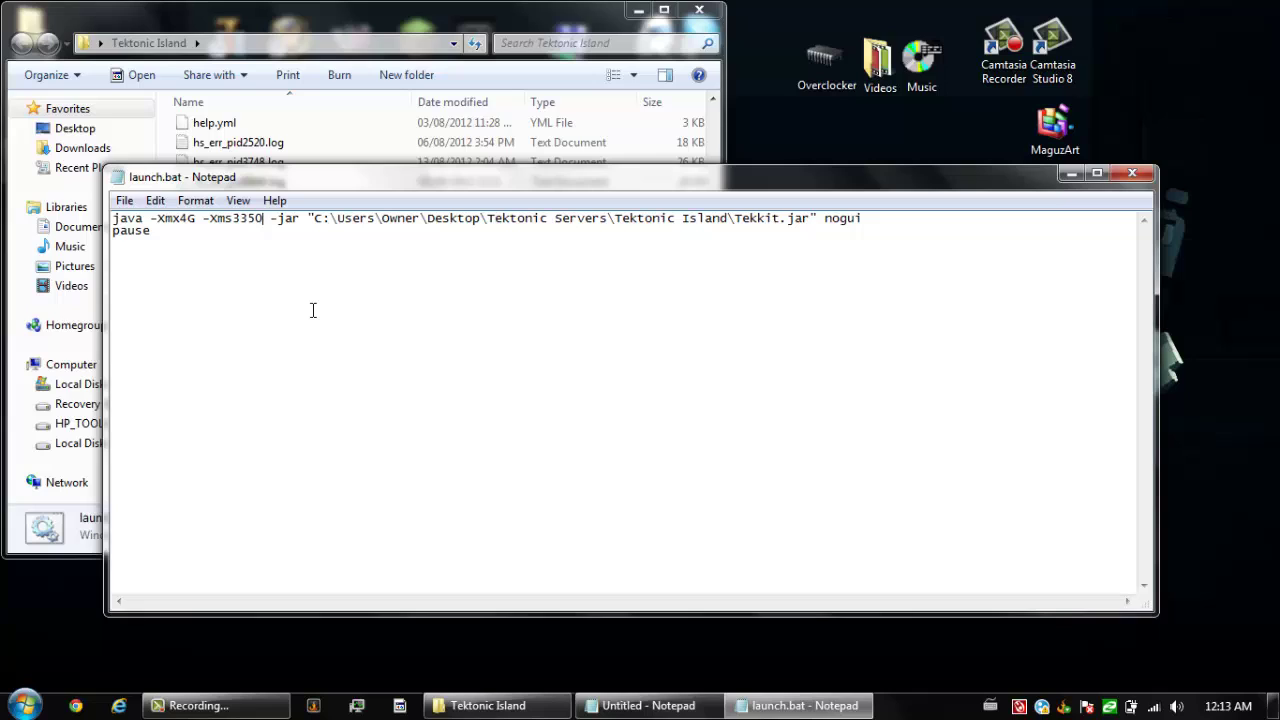
{"action": "type", "text": "M"}
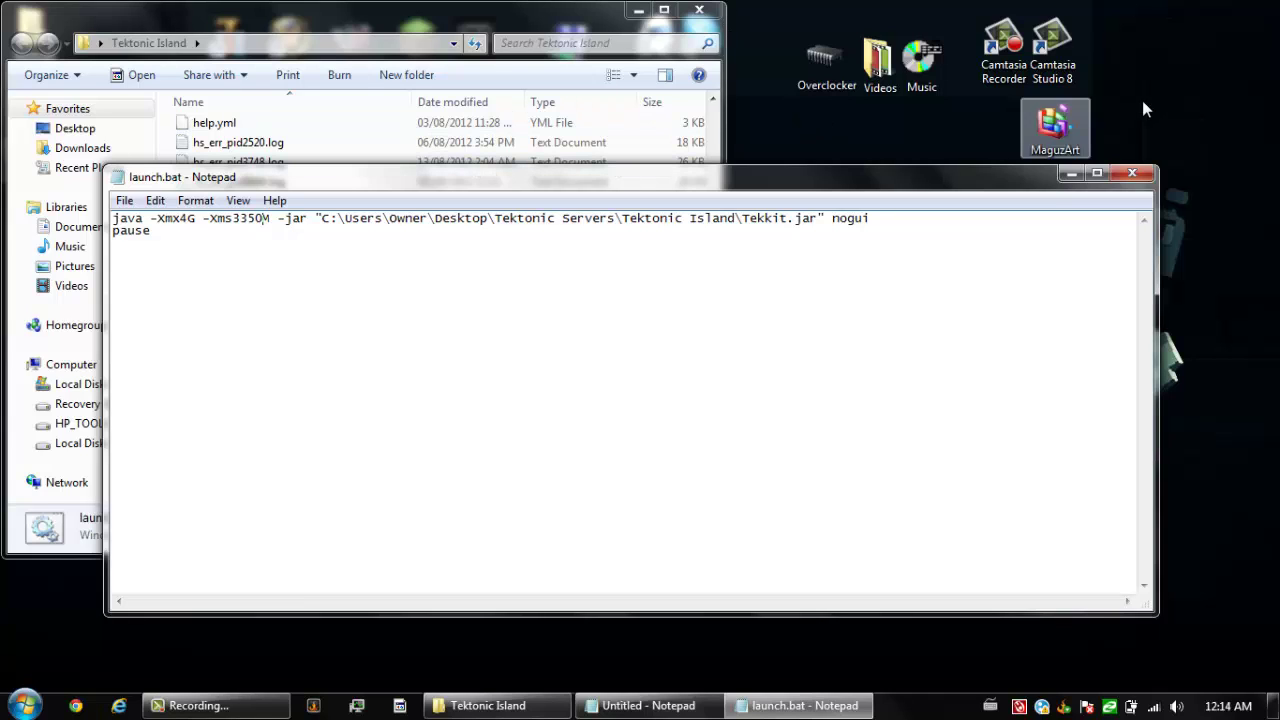
Close launch.bat without saving the changes and close the Tektonic Island folder.
{"action": "left_click", "coordinate": [1132, 174]}
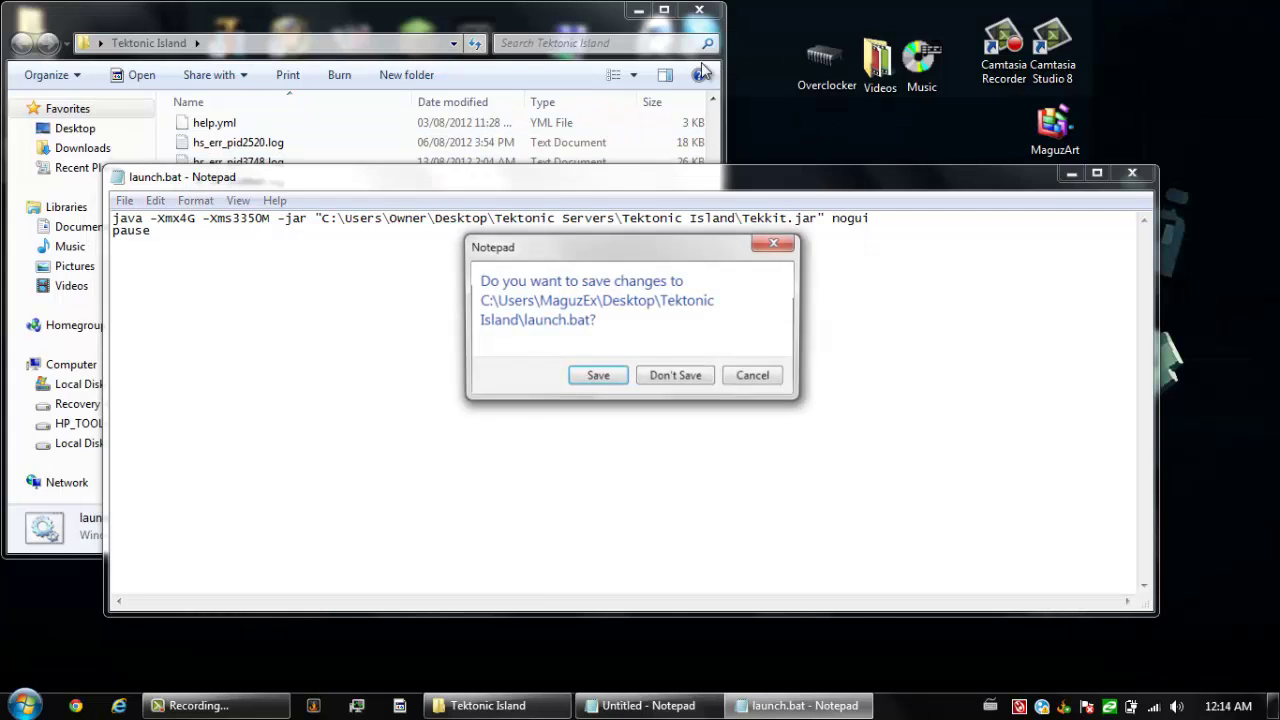
{"action": "left_click", "coordinate": [671, 385]}
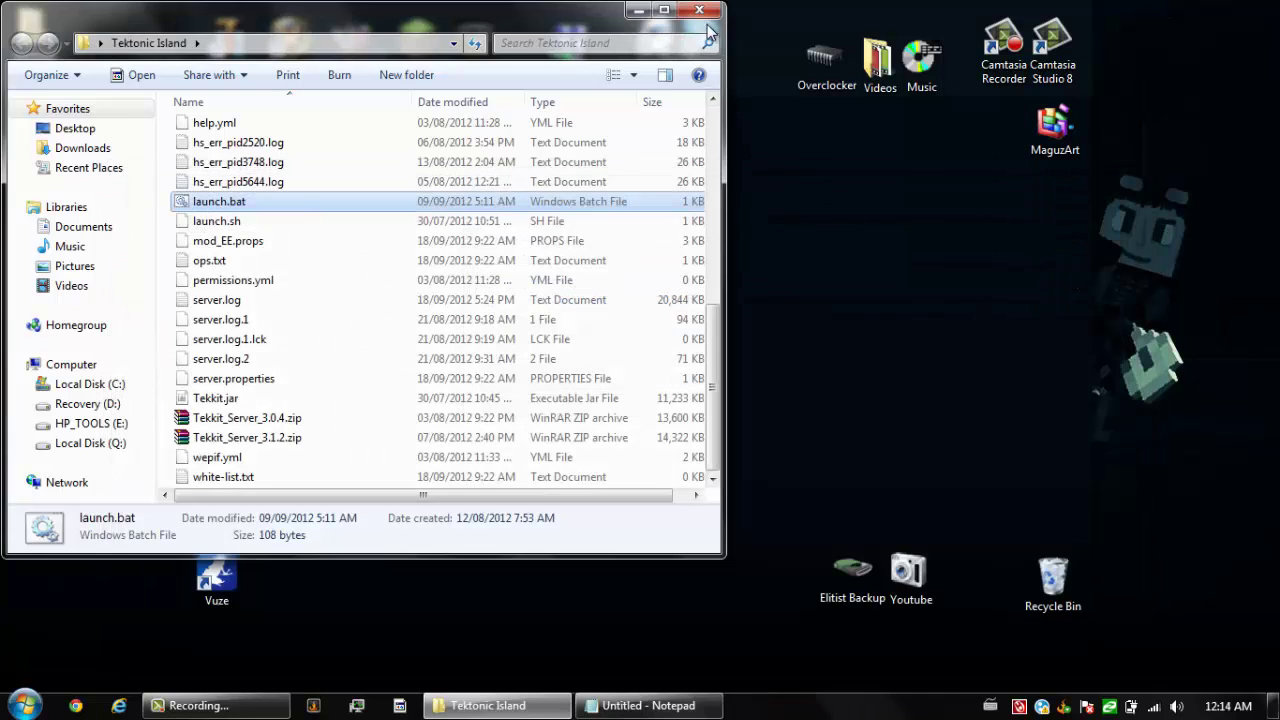
{"action": "left_click", "coordinate": [709, 14]}
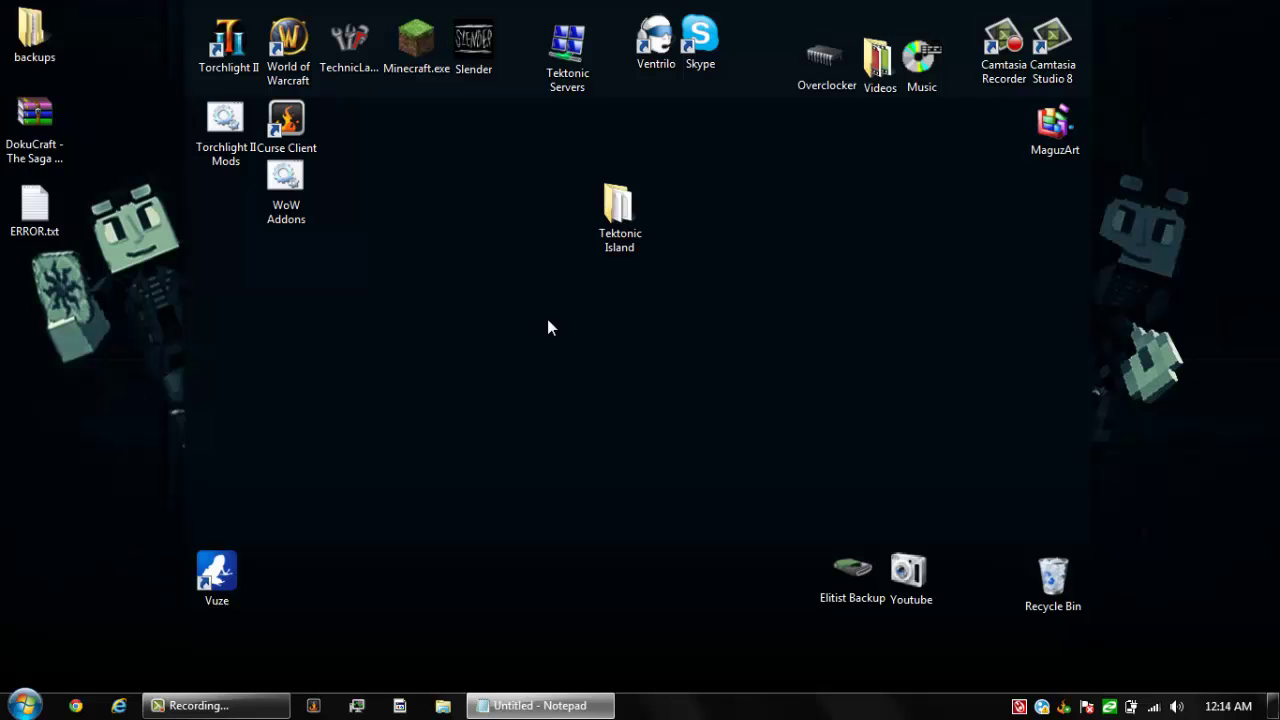
{"action": "key", "text": "super"}
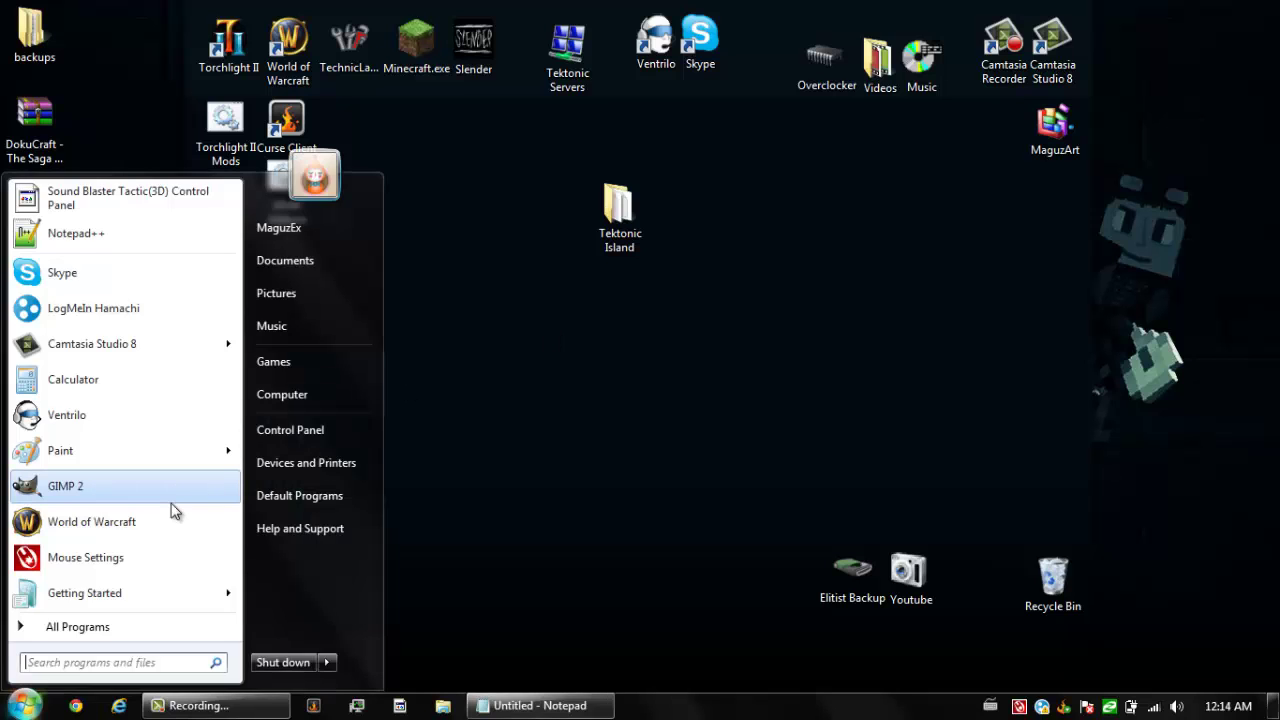
{"action": "type", "text": "run"}
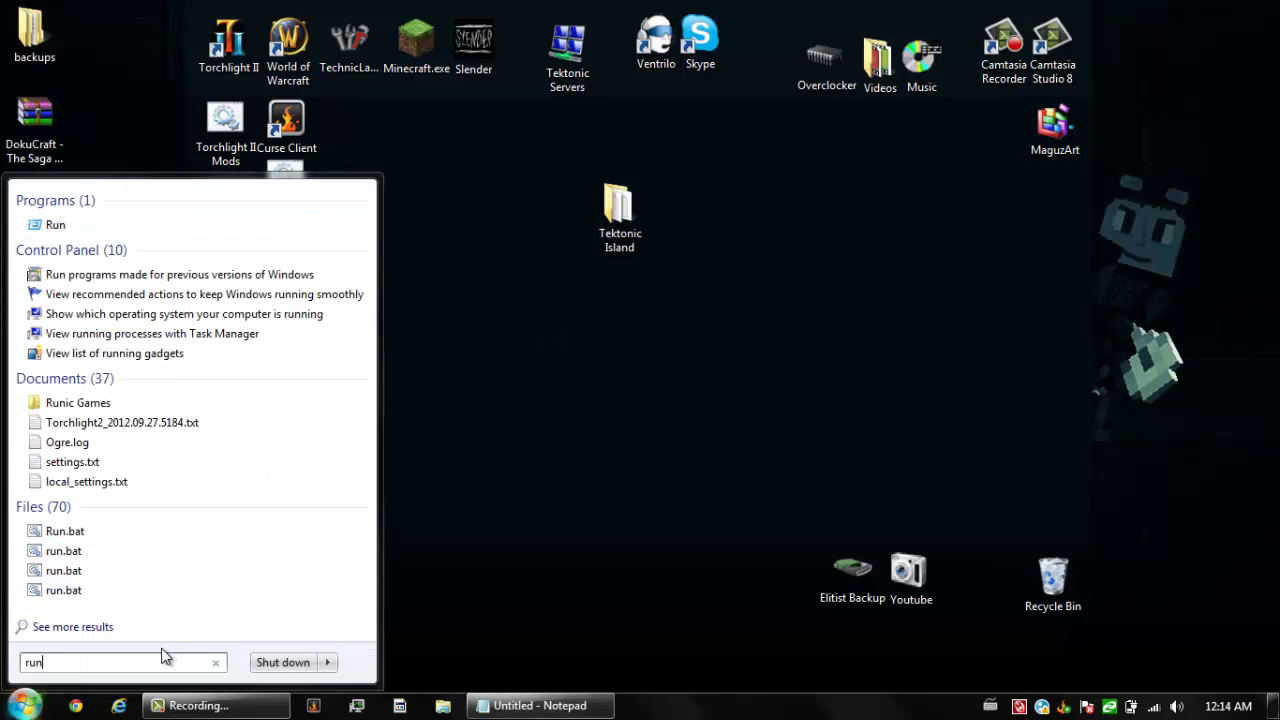
{"action": "key", "text": "Escape"}
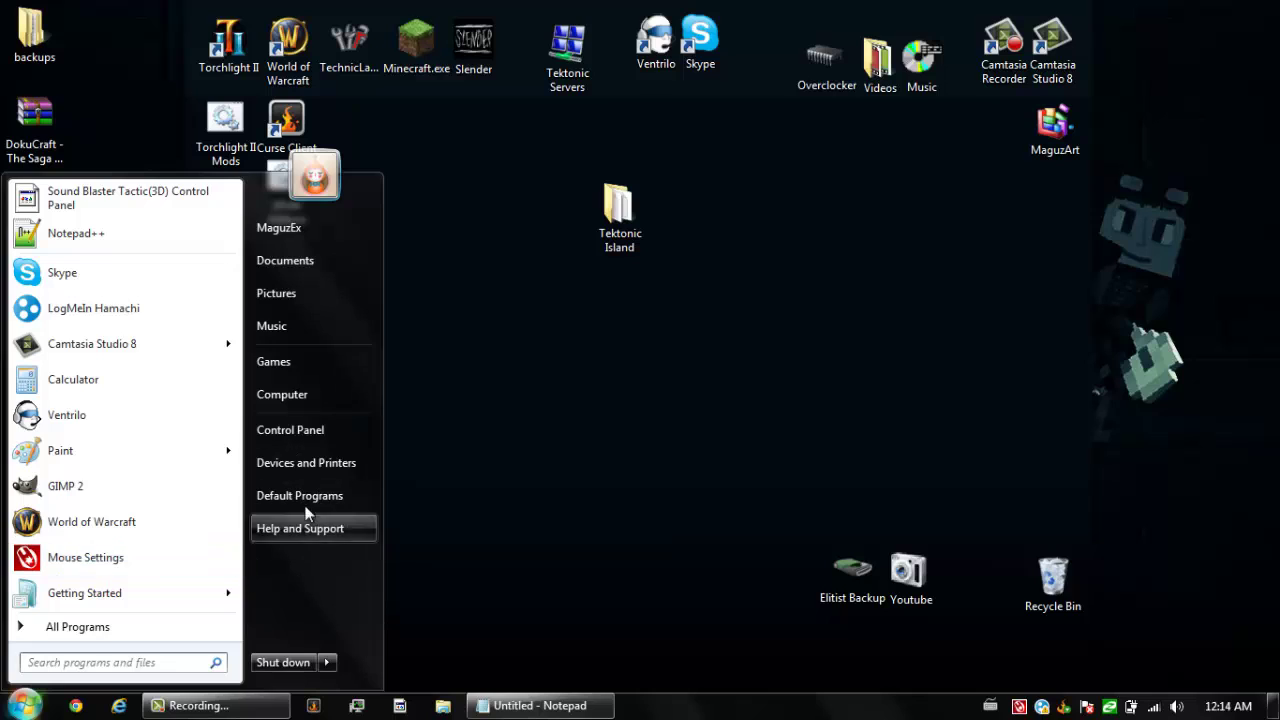
{"action": "left_click", "coordinate": [586, 578]}
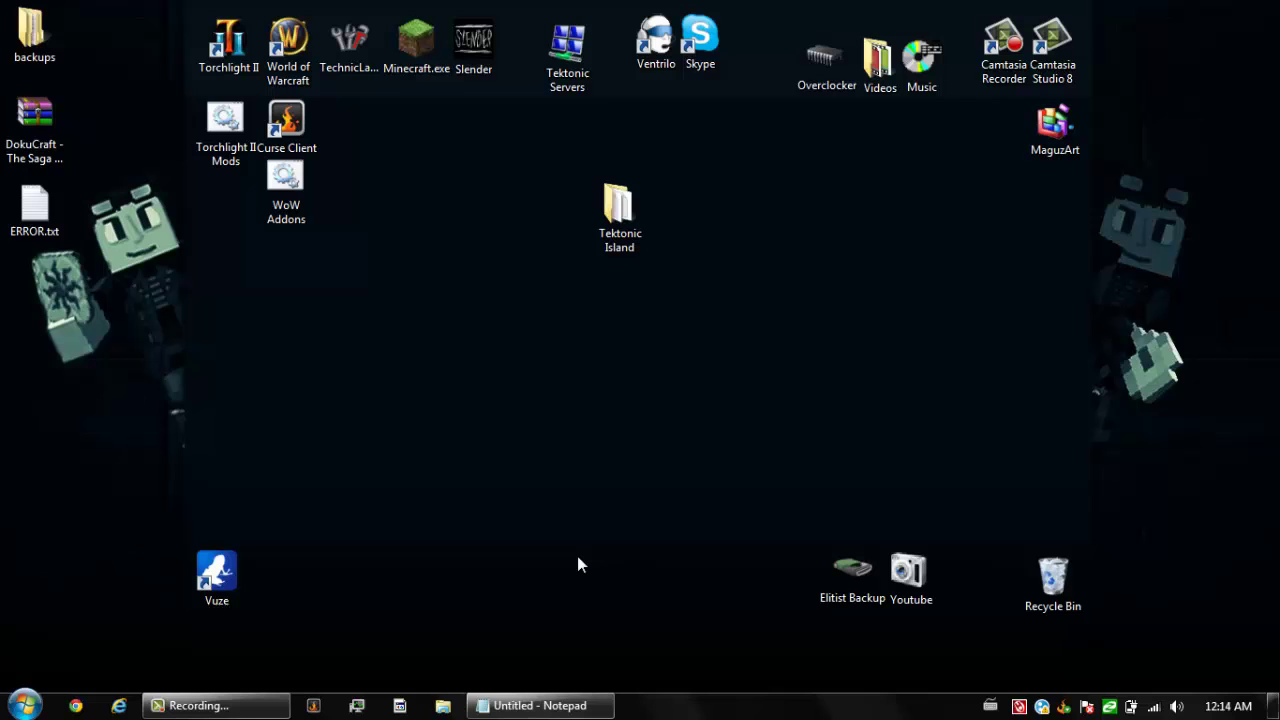
Launch the System Configuration utility by running msconfig and reposition its window on the desktop.
{"action": "key", "text": "super+r"}
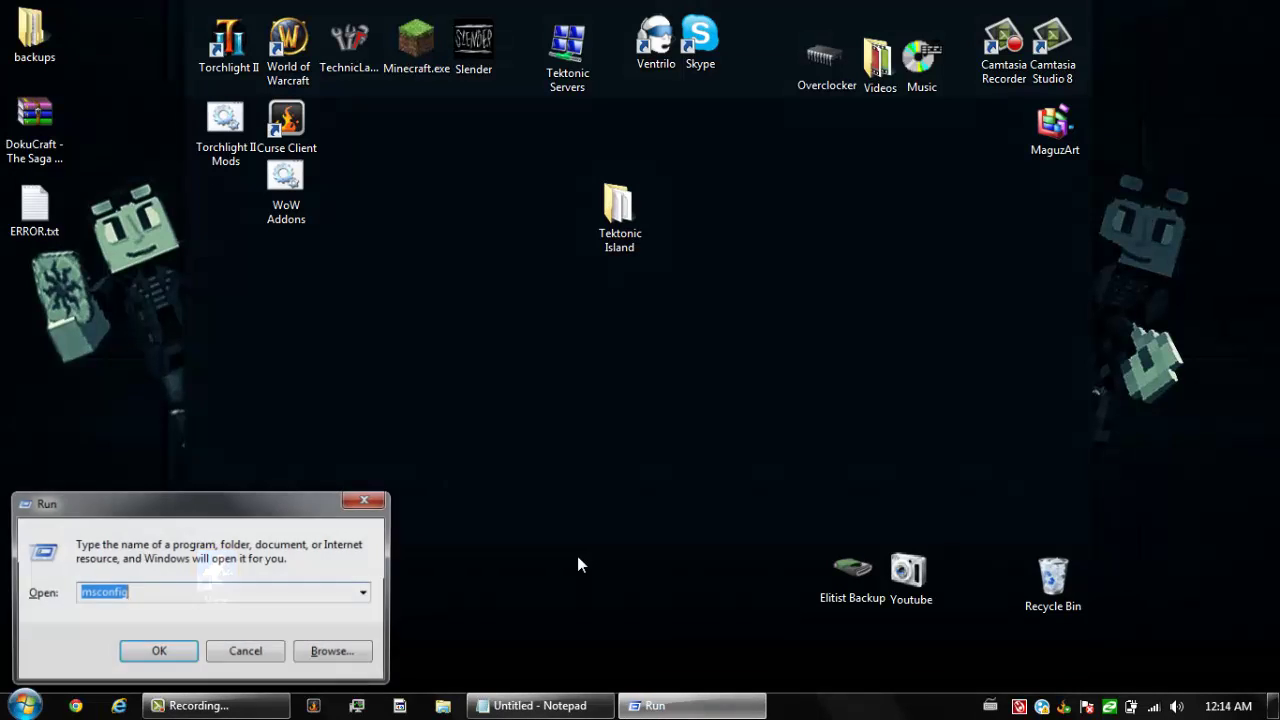
{"action": "left_click", "coordinate": [191, 593]}
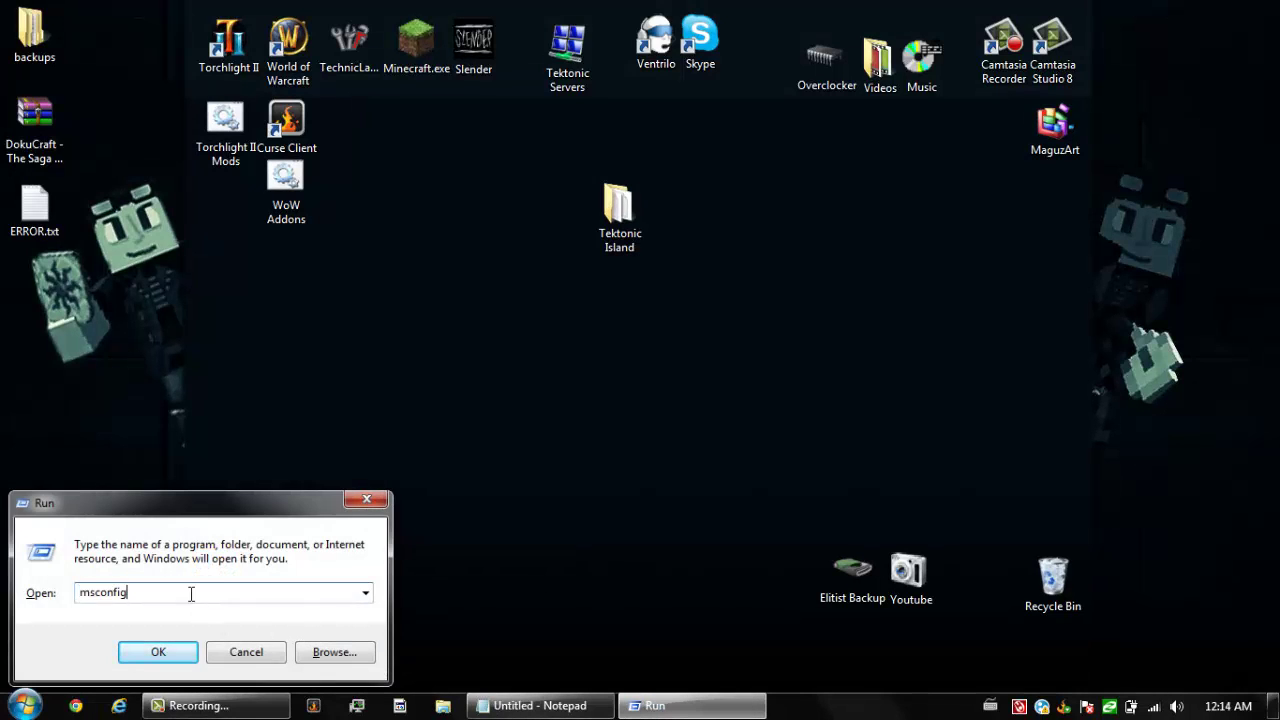
{"action": "left_click_drag", "start_coordinate": [221, 596], "coordinate": [14, 610]}
{"action": "type", "text": "msconfig"}
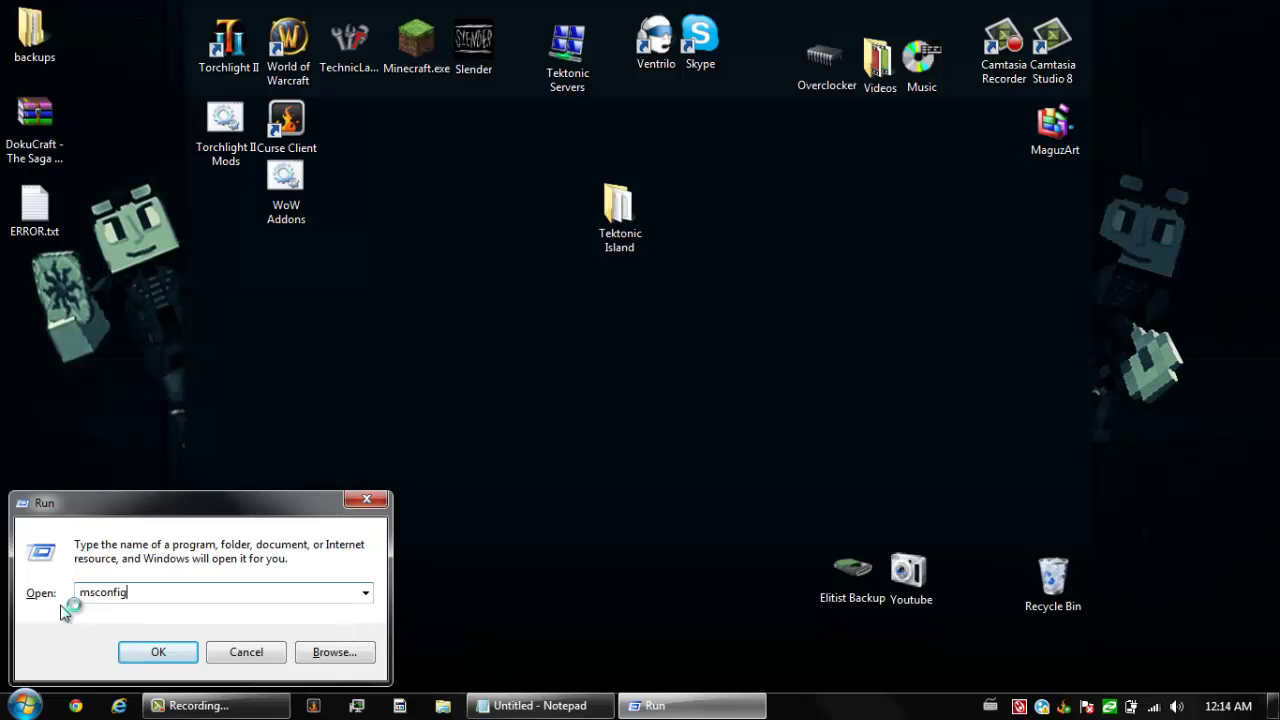
{"action": "key", "text": "Return"}
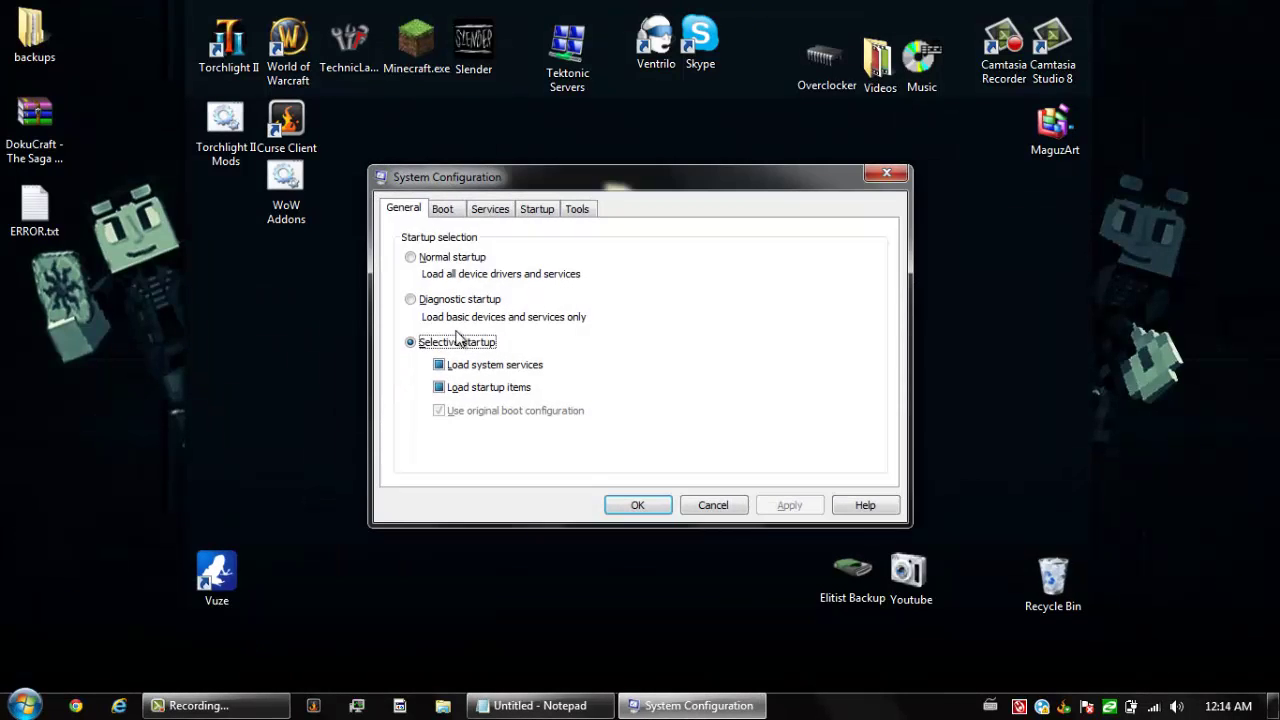
{"action": "left_click_drag", "start_coordinate": [505, 175], "coordinate": [465, 245]}
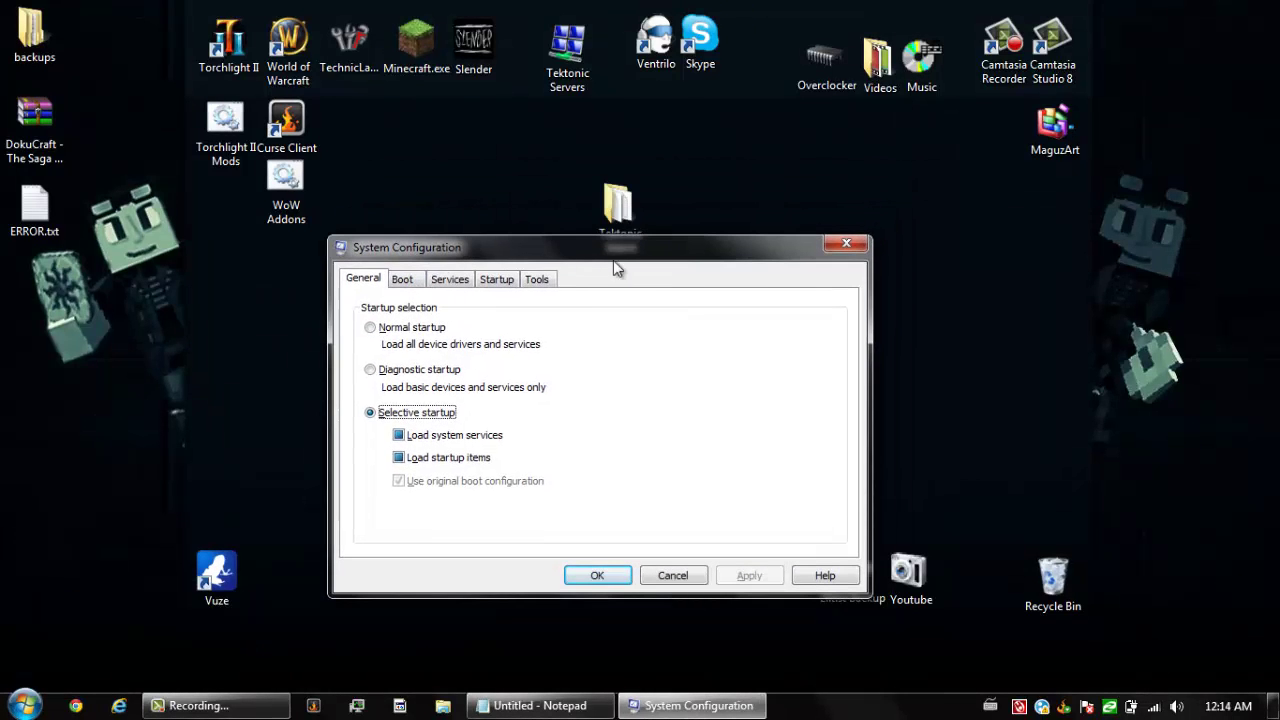
Look through the boot options, startup items and full list of services in System Configuration.
{"action": "left_click", "coordinate": [466, 284]}
{"action": "left_click", "coordinate": [497, 284]}
{"action": "left_click", "coordinate": [445, 283]}
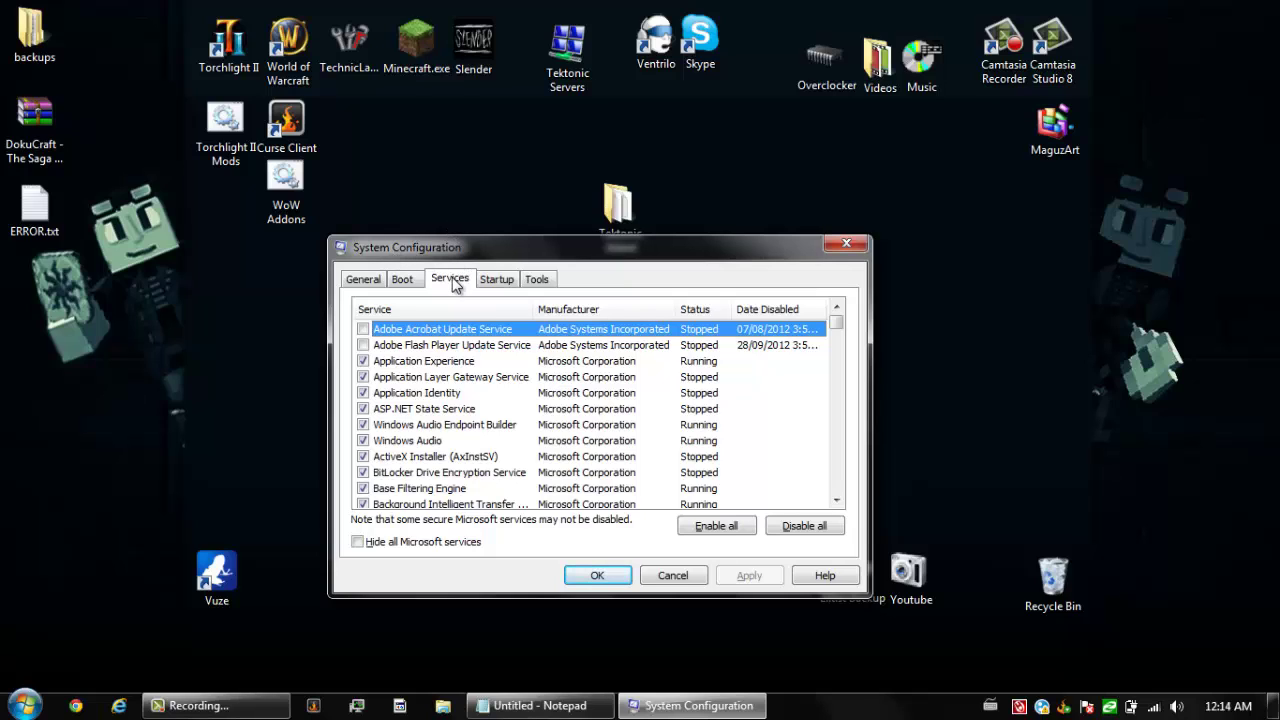
{"action": "left_click", "coordinate": [415, 286]}
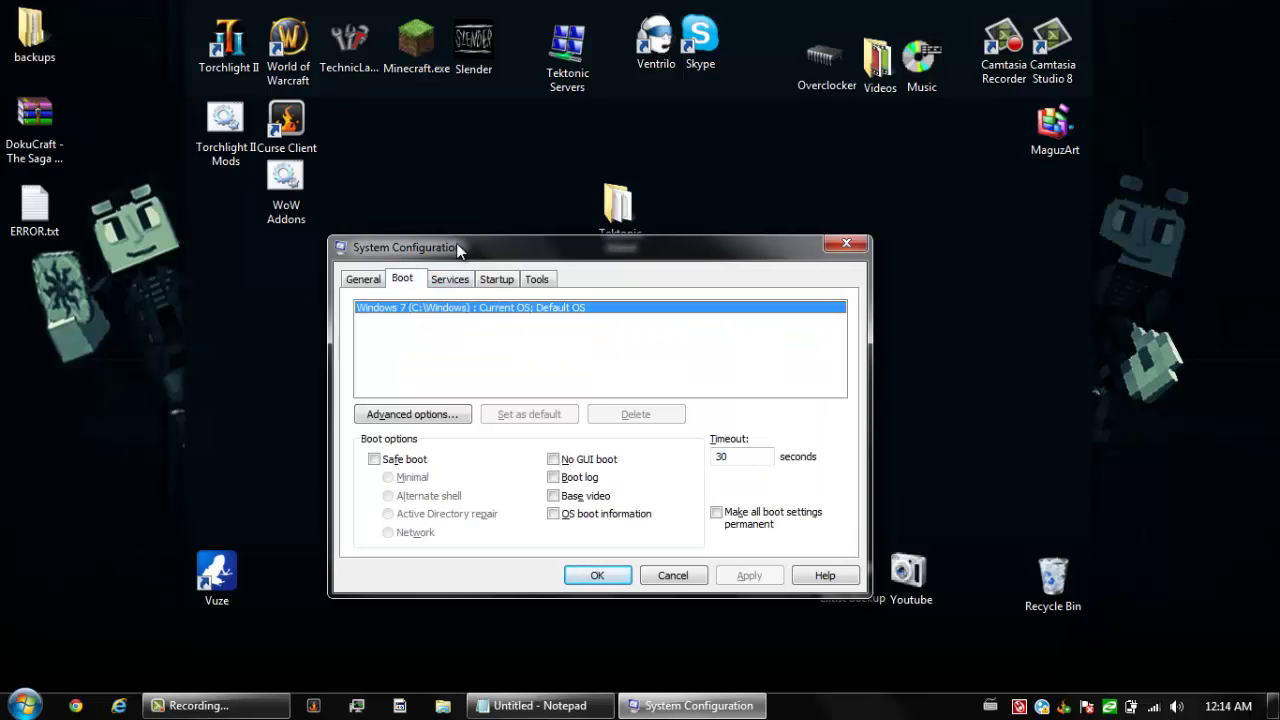
{"action": "left_click", "coordinate": [448, 280]}
{"action": "left_click", "coordinate": [488, 280]}
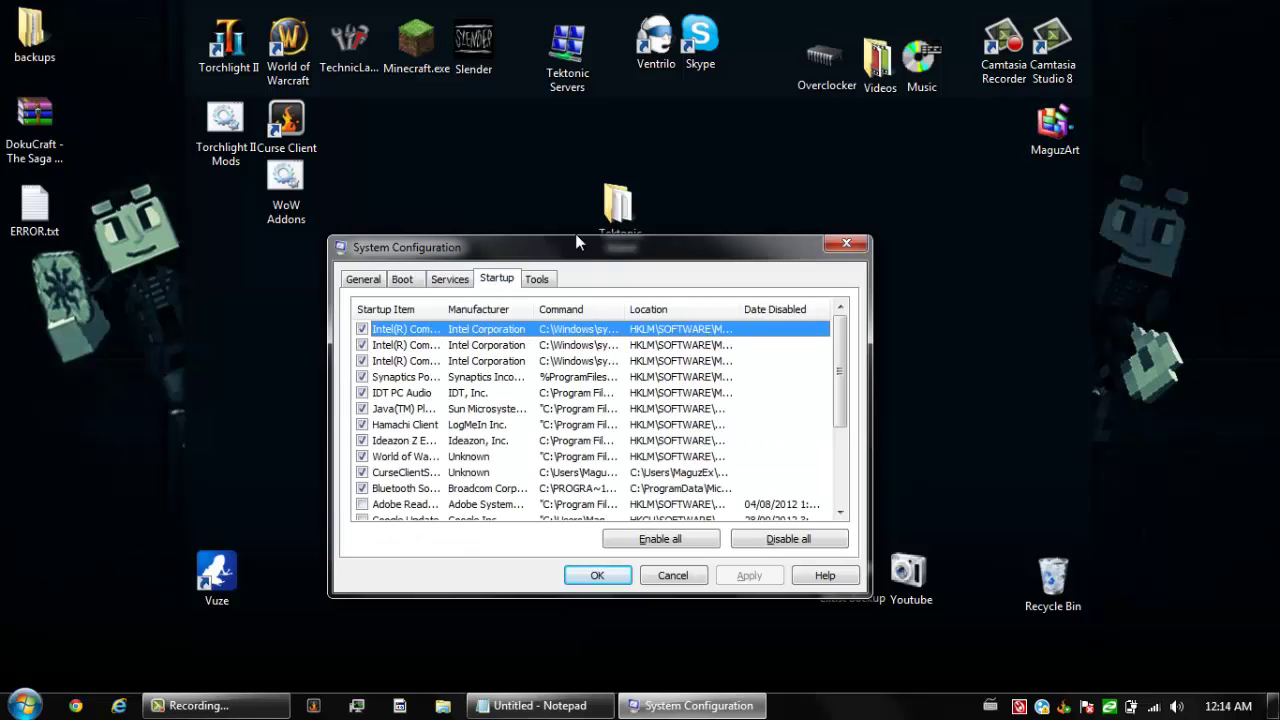
{"action": "left_click_drag", "start_coordinate": [613, 258], "coordinate": [572, 213]}
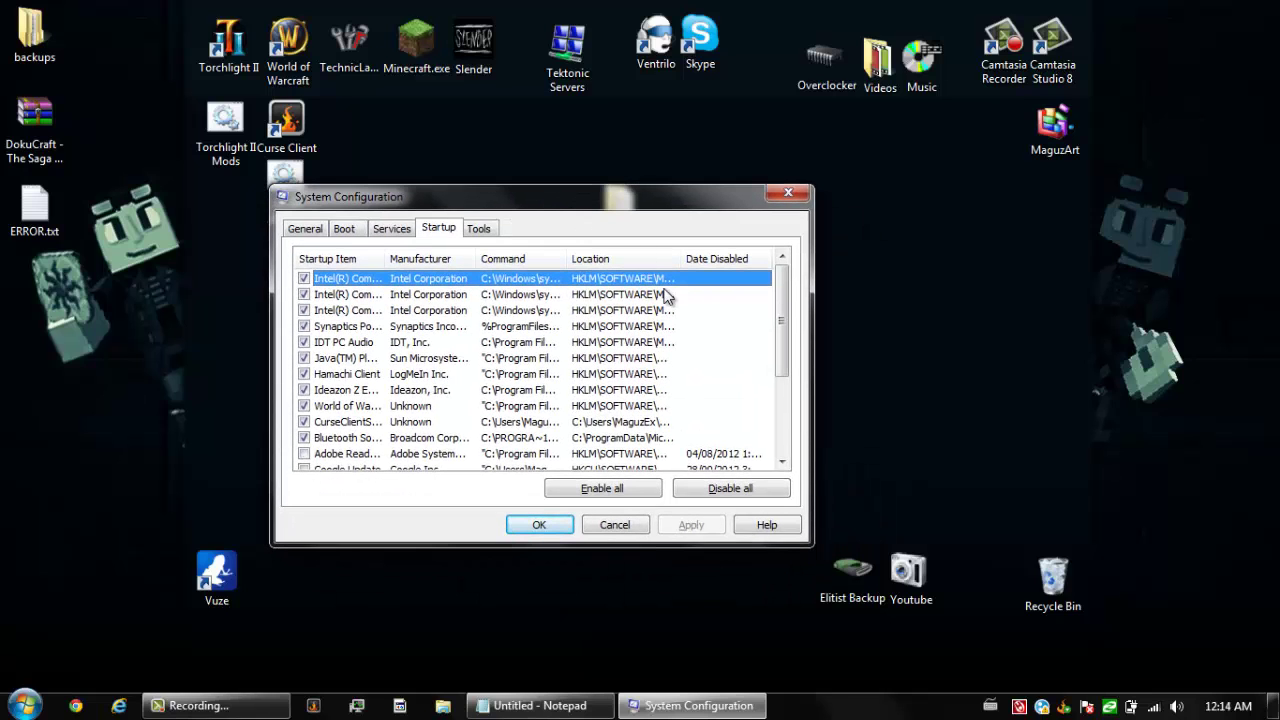
{"action": "left_click", "coordinate": [390, 230]}
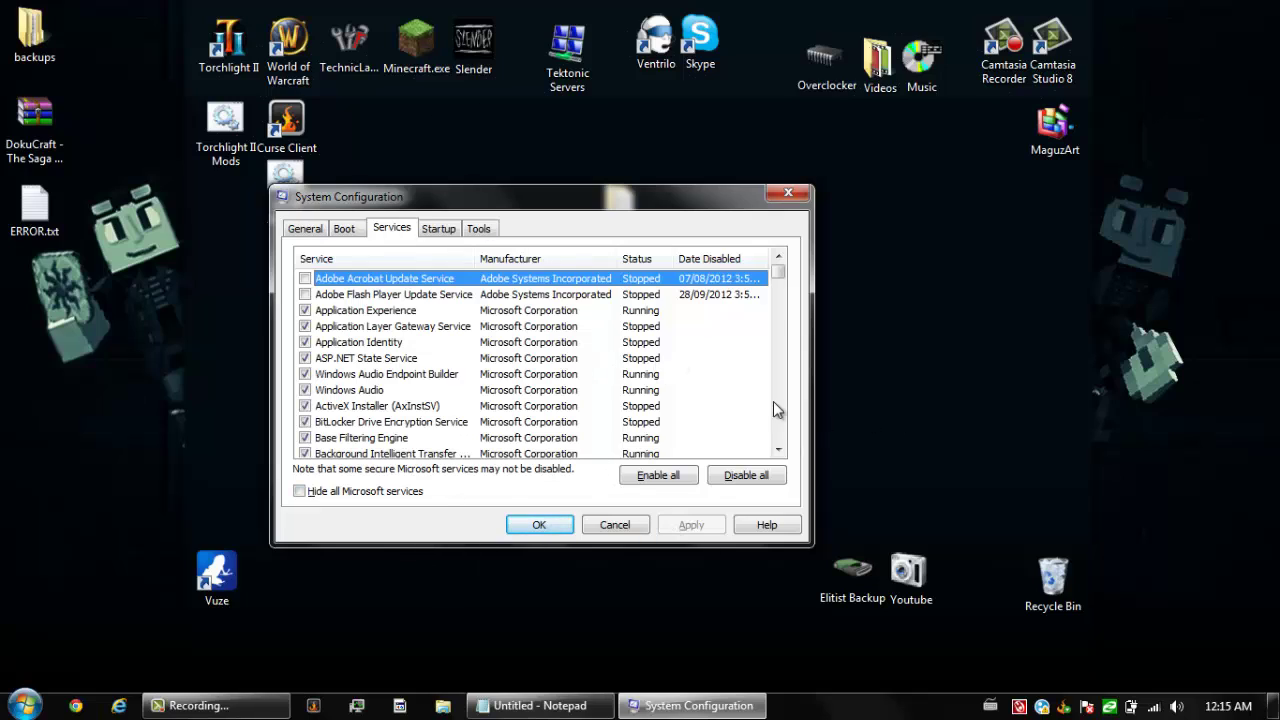
{"action": "scroll", "coordinate": [773, 401], "scroll_direction": "down", "scroll_amount": 20}
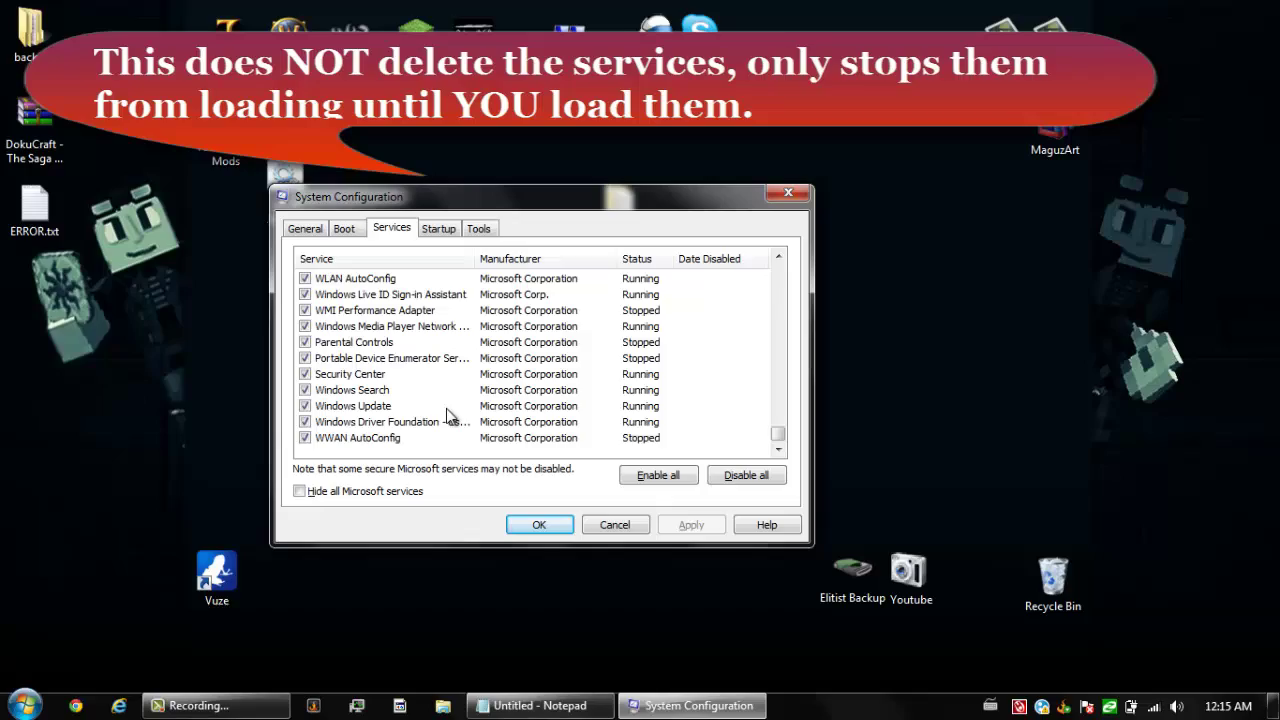
{"action": "scroll", "coordinate": [447, 418], "scroll_direction": "up", "scroll_amount": 20}
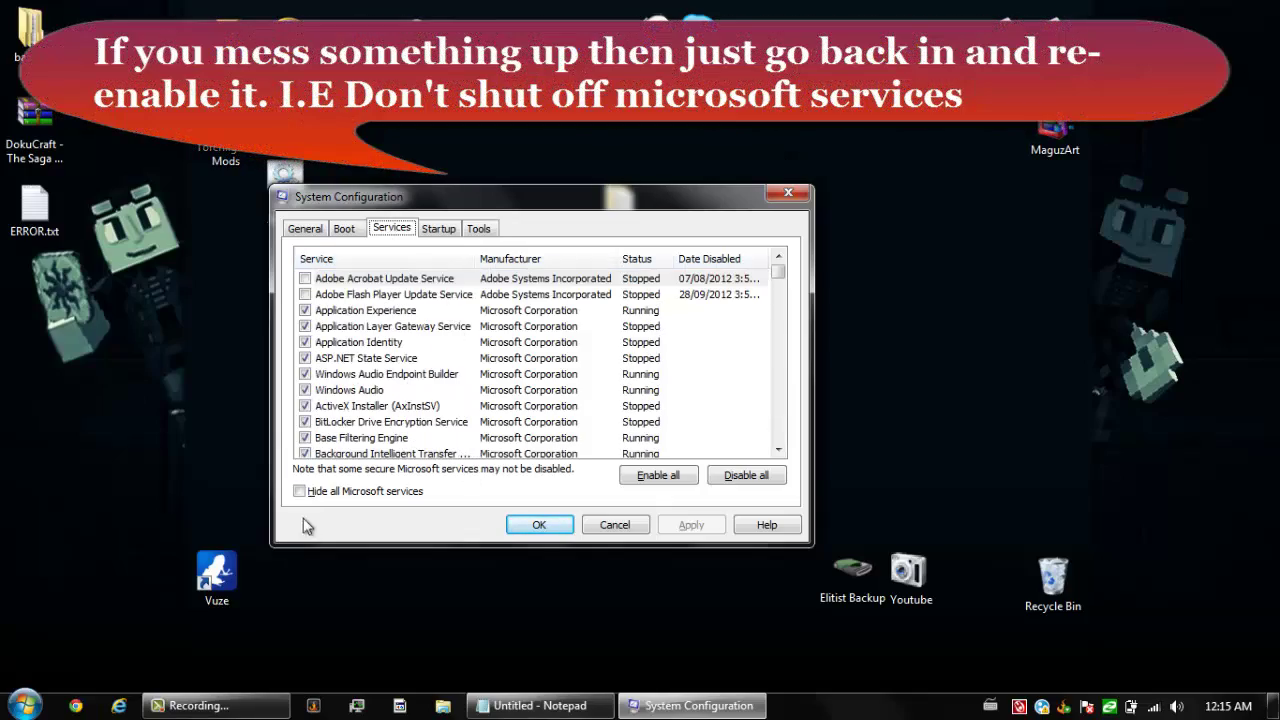
Hide all Microsoft services from the services list and widen the Service column to fit its names.
{"action": "left_click", "coordinate": [299, 491]}
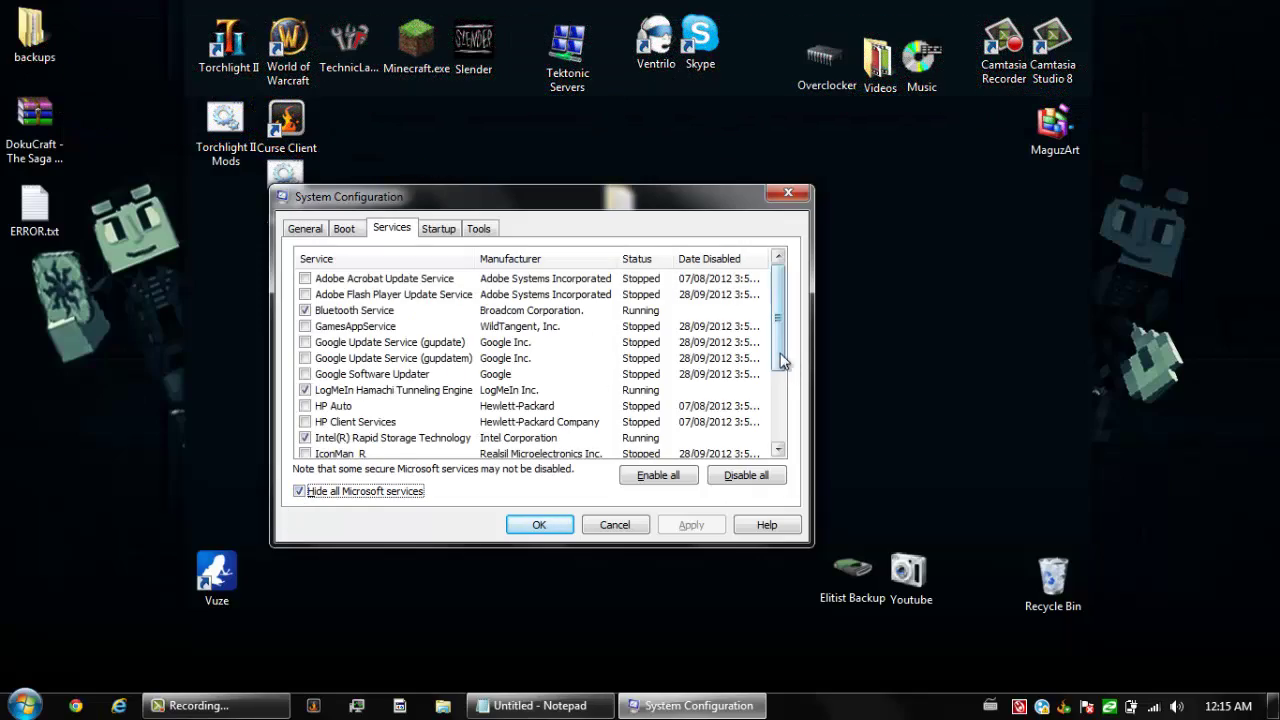
{"action": "left_click_drag", "start_coordinate": [785, 365], "coordinate": [776, 284]}
{"action": "left_click", "coordinate": [486, 278]}
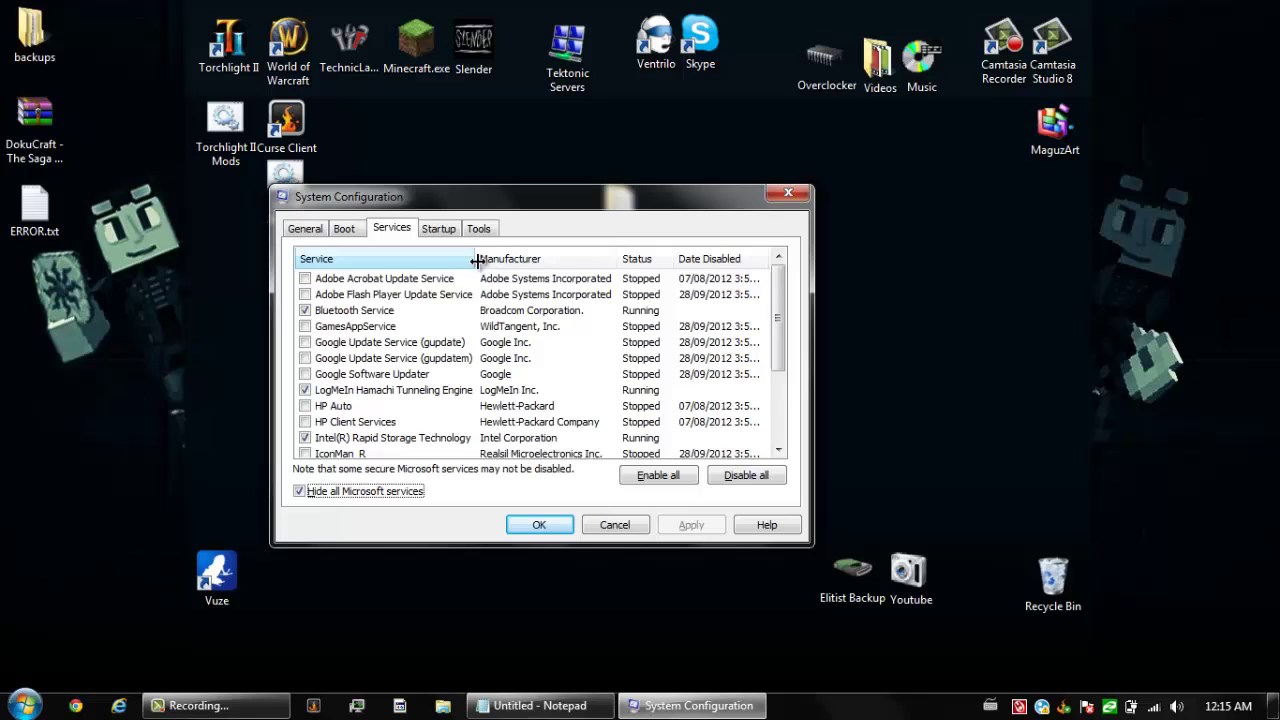
{"action": "double_click", "coordinate": [477, 259]}
Sort the services list by manufacturer and finally by service name.
{"action": "left_click", "coordinate": [491, 259]}
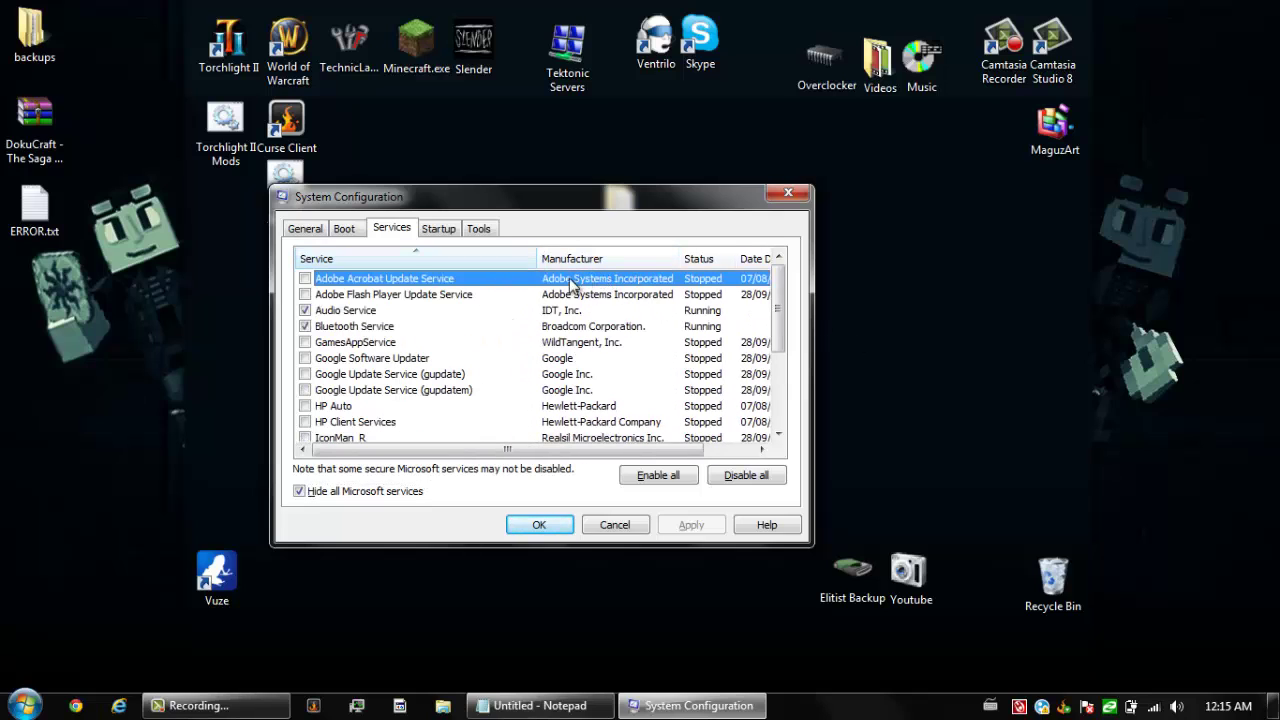
{"action": "left_click", "coordinate": [478, 259]}
{"action": "left_click", "coordinate": [480, 259]}
{"action": "left_click", "coordinate": [592, 260]}
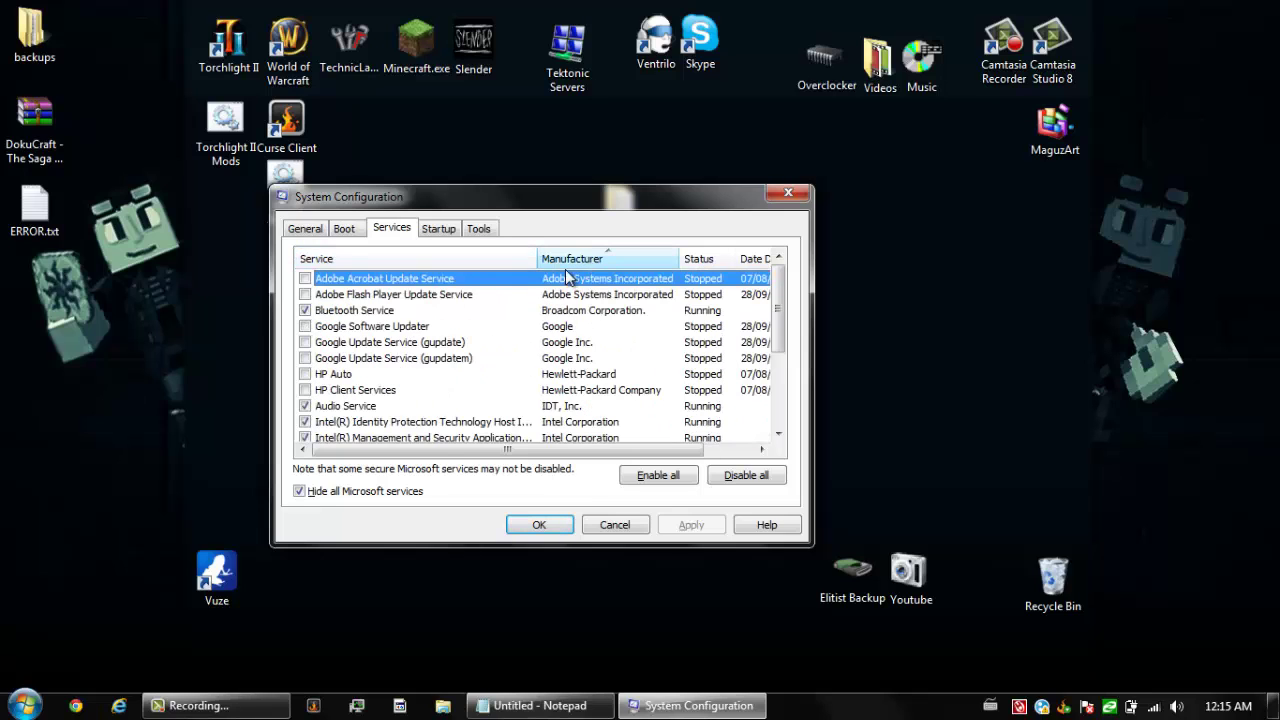
{"action": "left_click", "coordinate": [477, 264]}
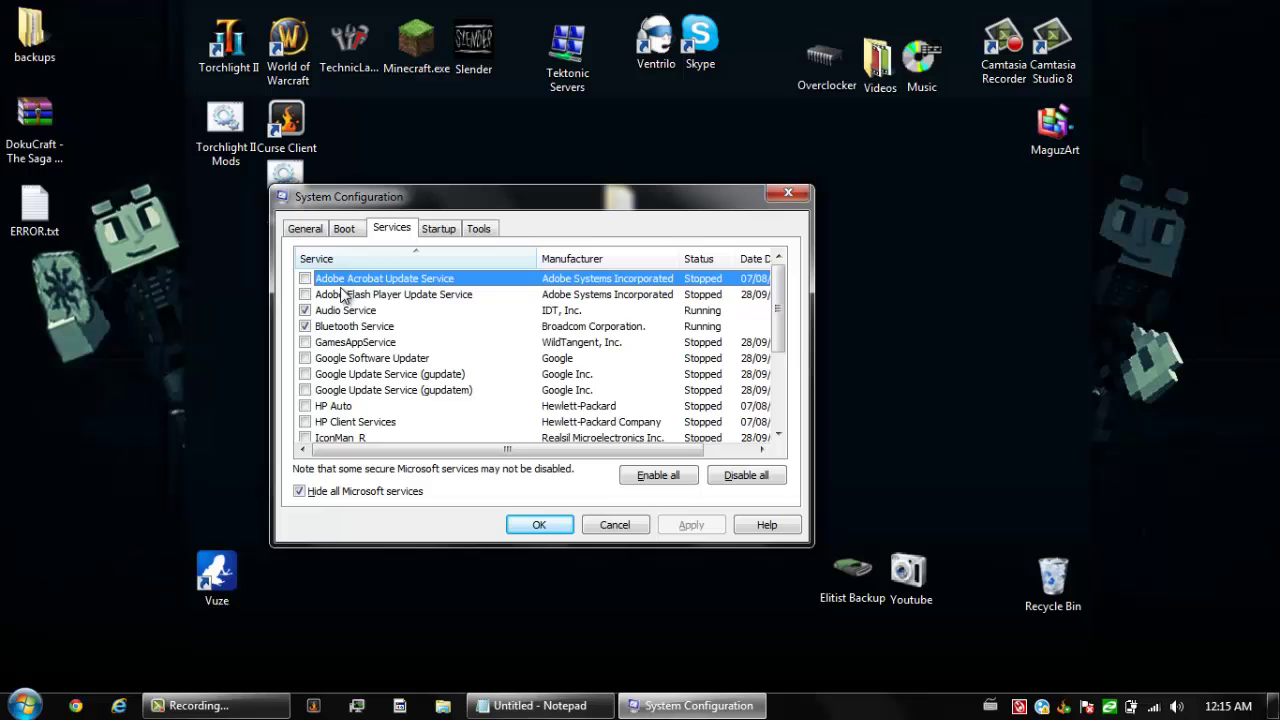
Examine which non-Microsoft services are enabled, including Audio Service, Bluetooth Service and Intel(R) Rapid Storage Technology.
{"action": "scroll", "coordinate": [343, 366], "scroll_direction": "down", "scroll_amount": 3}
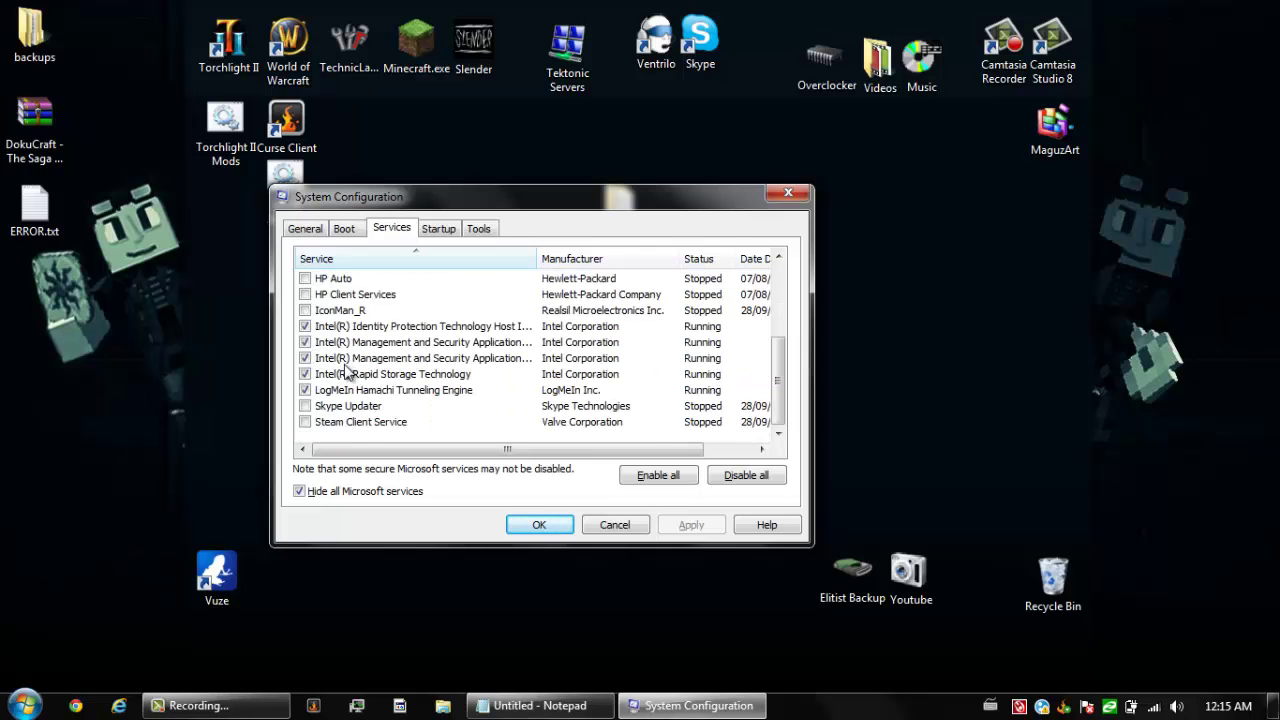
{"action": "scroll", "coordinate": [343, 366], "scroll_direction": "up", "scroll_amount": 3}
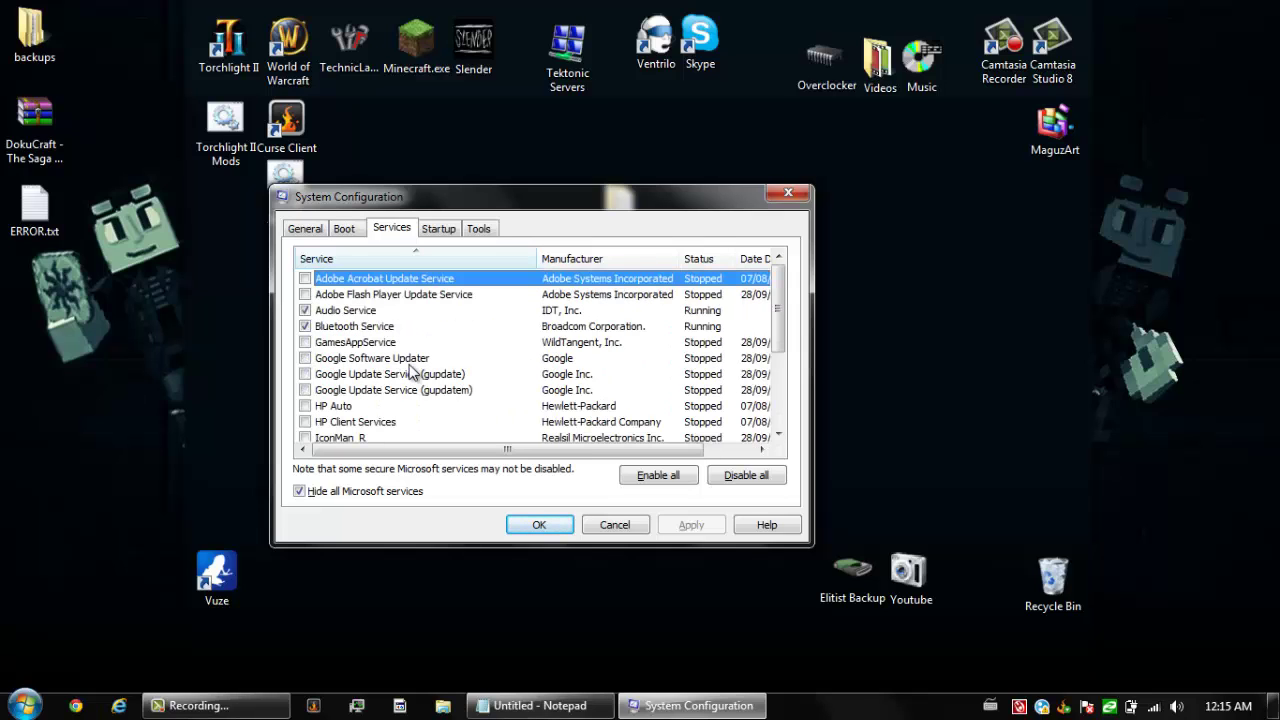
{"action": "left_click", "coordinate": [304, 310]}
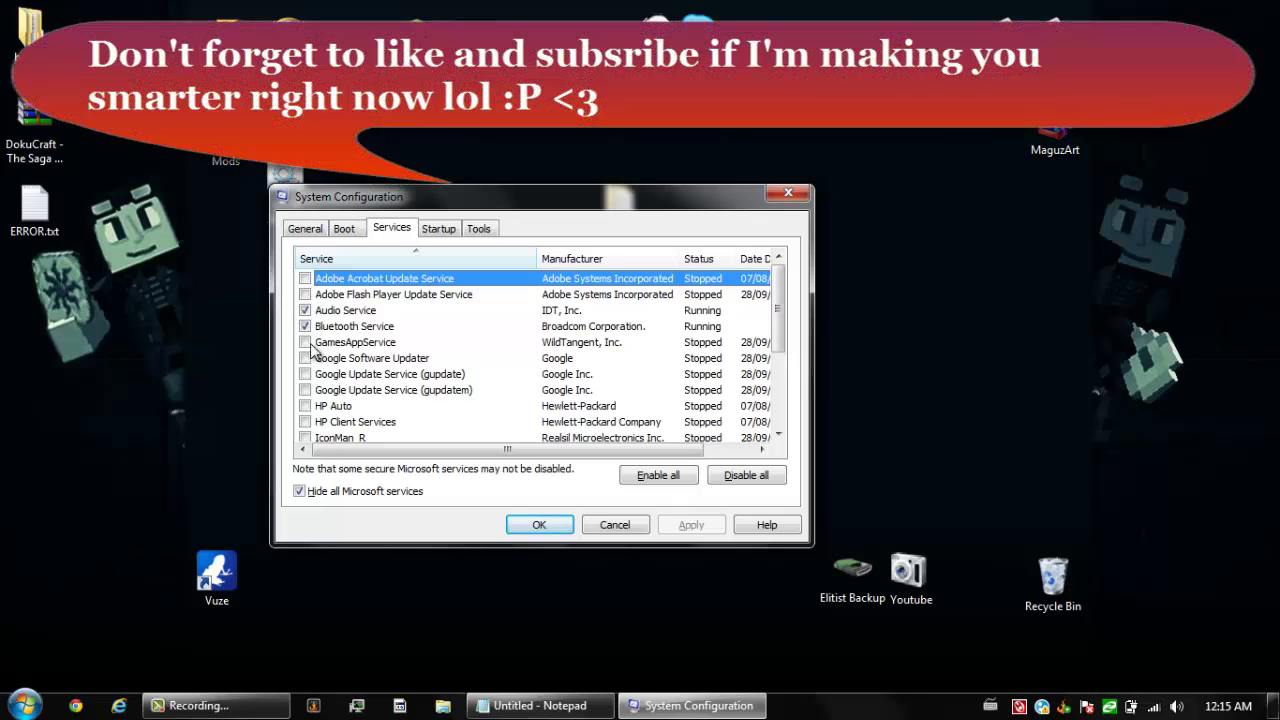
{"action": "left_click", "coordinate": [345, 327]}
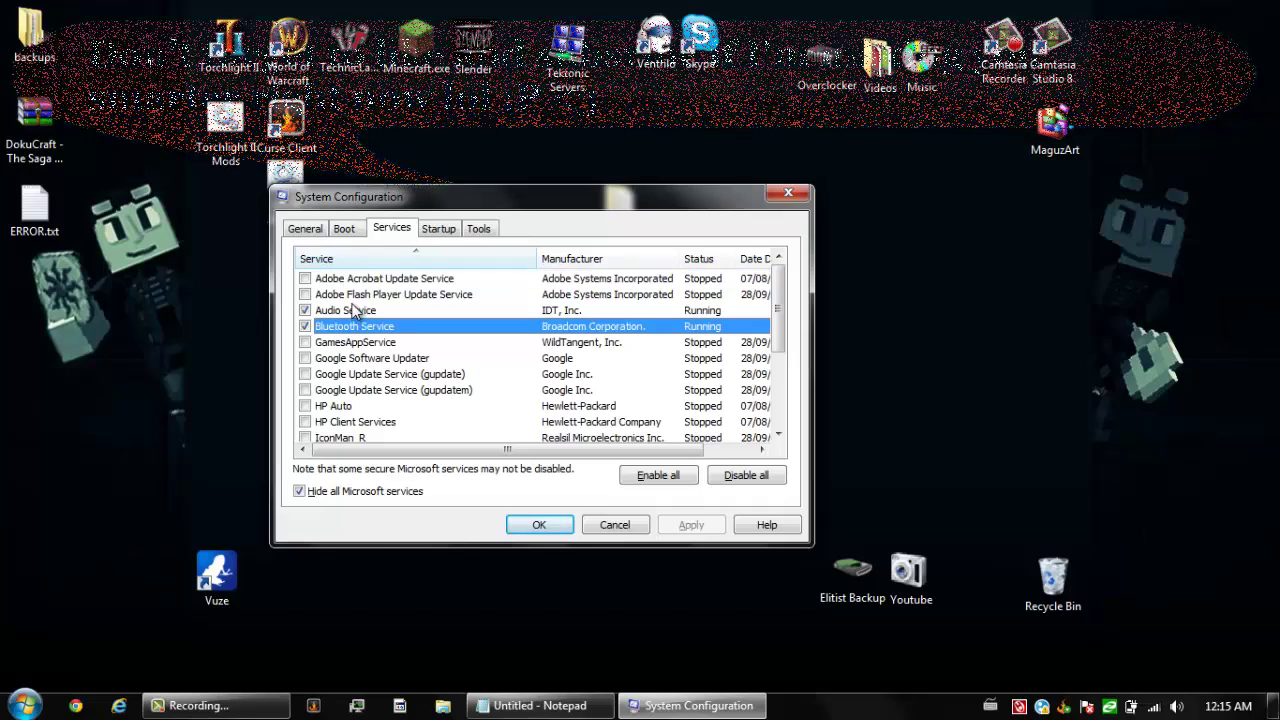
{"action": "left_click", "coordinate": [354, 312]}
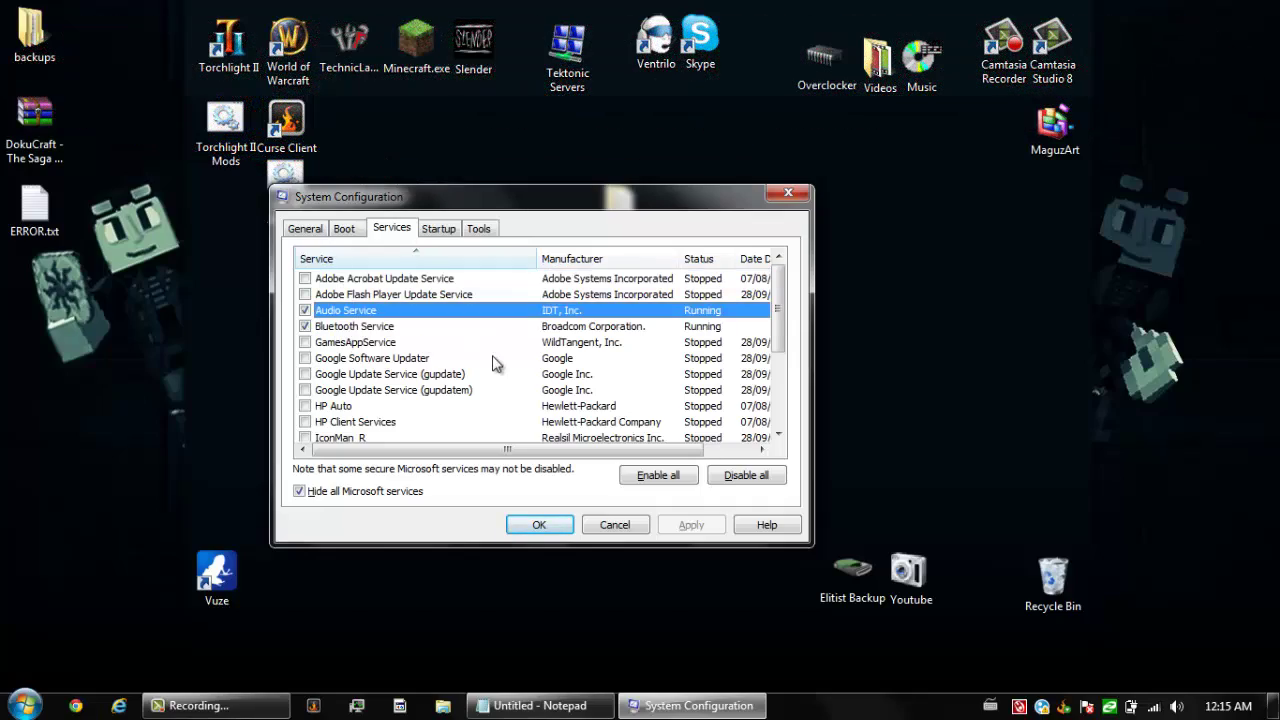
{"action": "scroll", "coordinate": [492, 362], "scroll_direction": "down", "scroll_amount": 3}
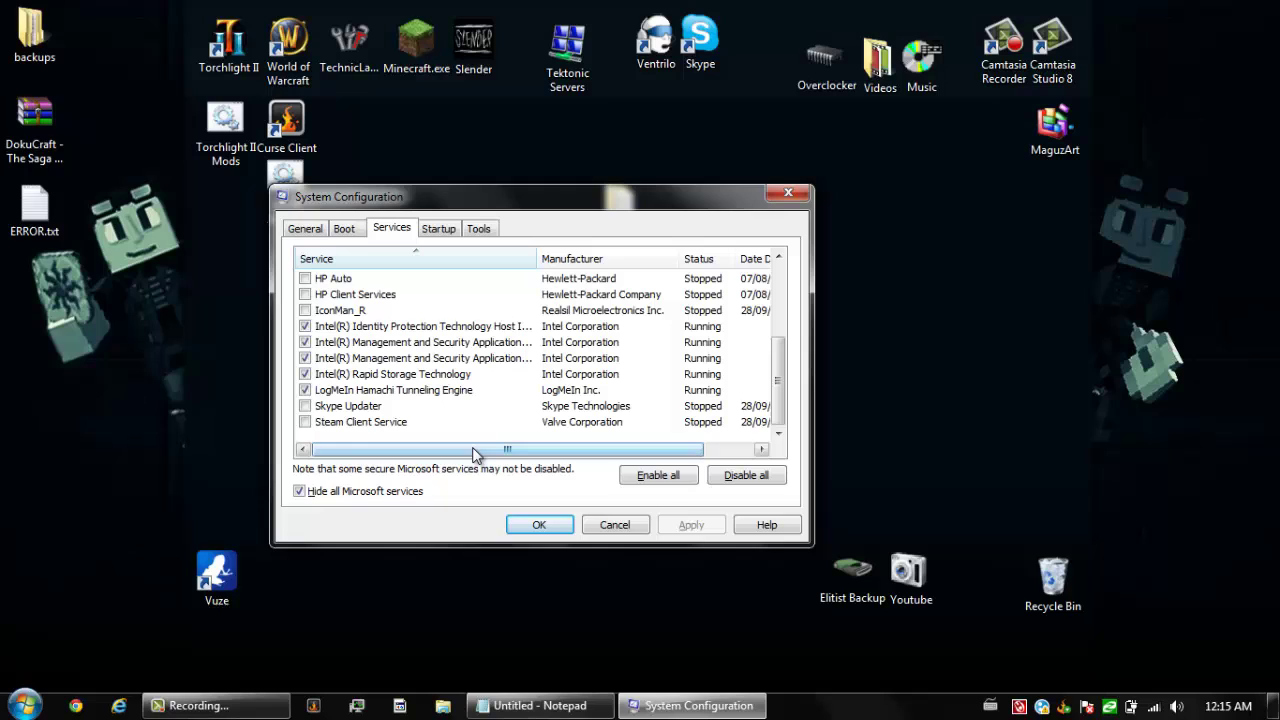
{"action": "left_click", "coordinate": [322, 394]}
{"action": "left_click", "coordinate": [350, 378]}
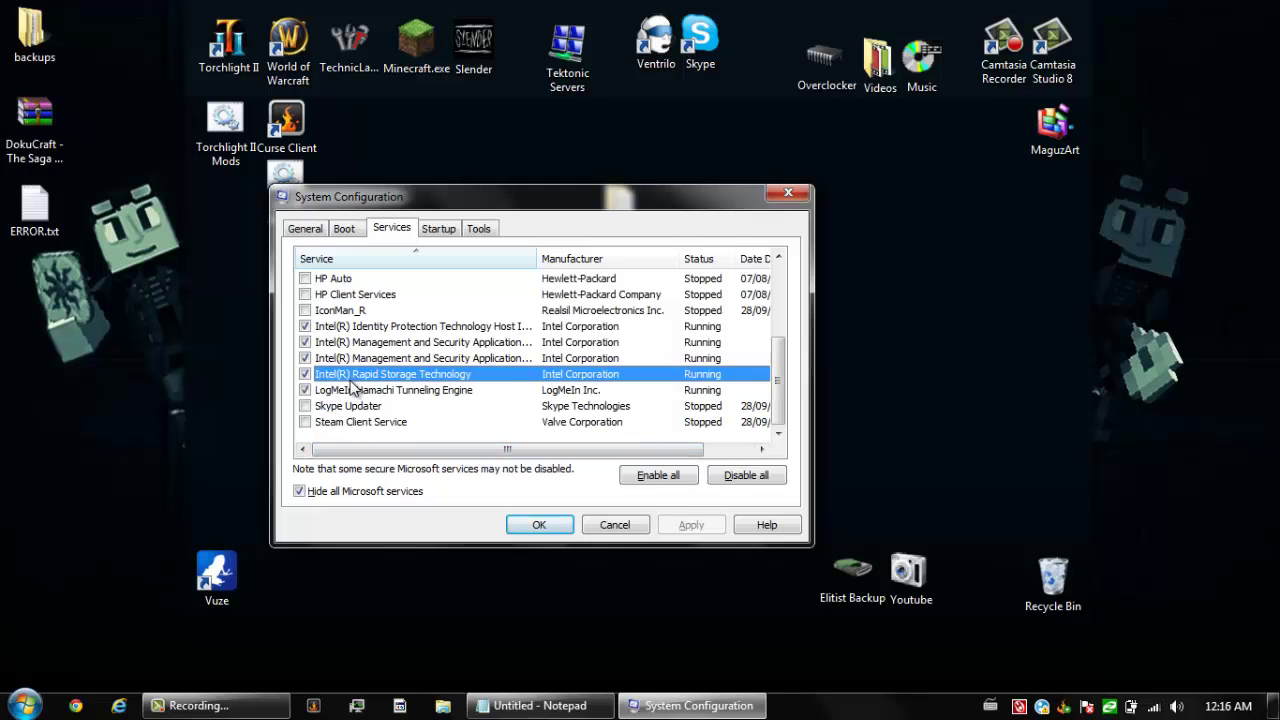
{"action": "scroll", "coordinate": [385, 360], "scroll_direction": "up", "scroll_amount": 3}
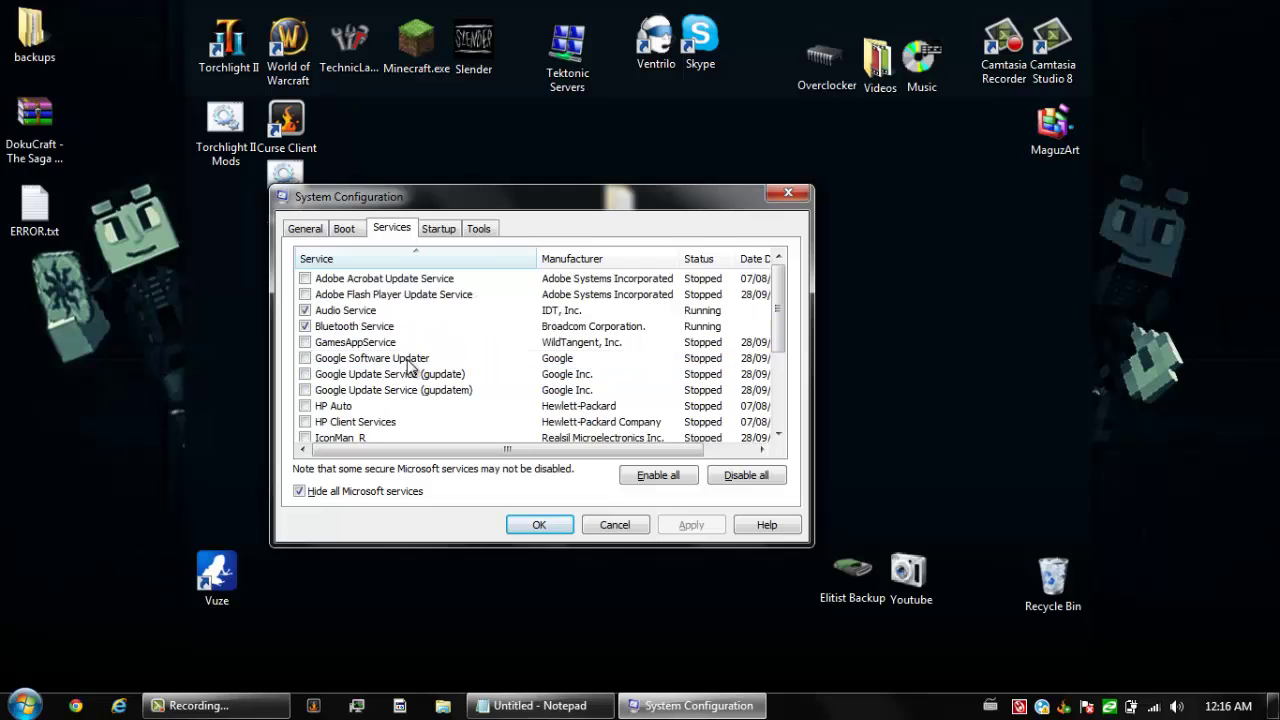
{"action": "scroll", "coordinate": [462, 405], "scroll_direction": "down", "scroll_amount": 3}
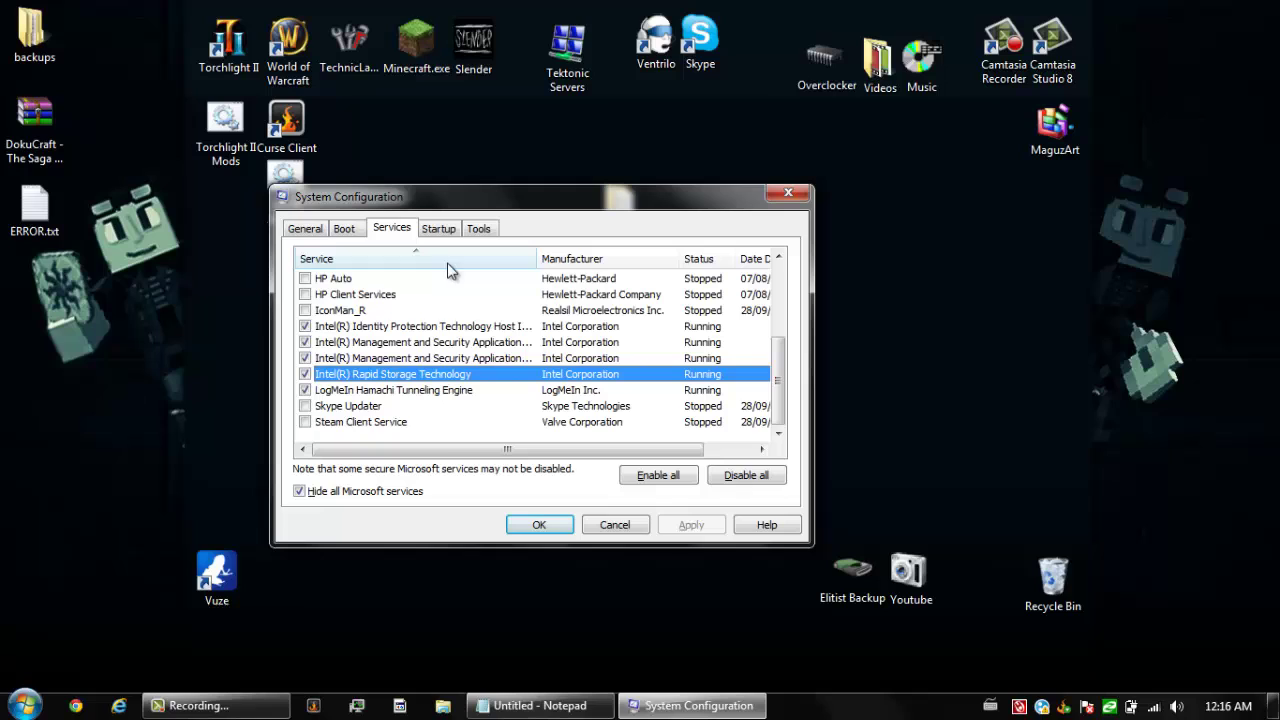
{"action": "scroll", "coordinate": [450, 300], "scroll_direction": "up", "scroll_amount": 3}
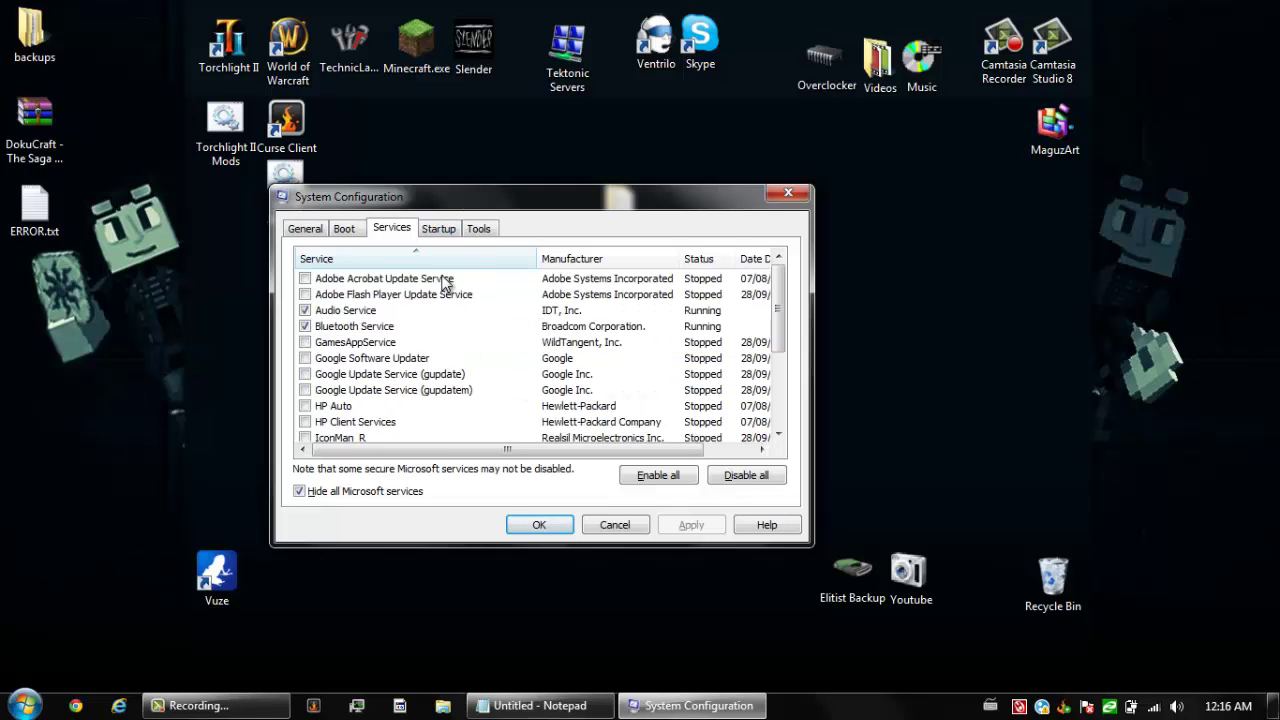
Widen the Startup Item column and review the startup items, comparing them with the non-Microsoft services.
{"action": "left_click", "coordinate": [440, 229]}
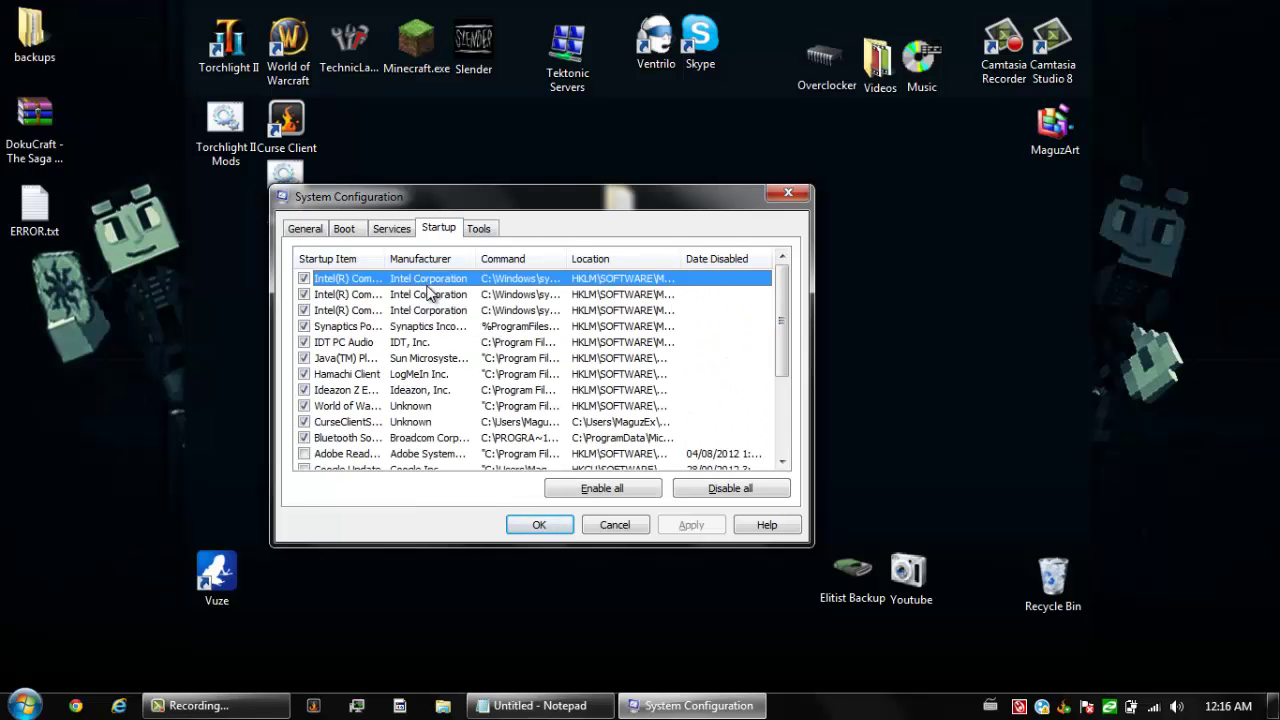
{"action": "left_click_drag", "start_coordinate": [386, 264], "coordinate": [563, 254]}
{"action": "scroll", "coordinate": [423, 365], "scroll_direction": "down", "scroll_amount": 3}
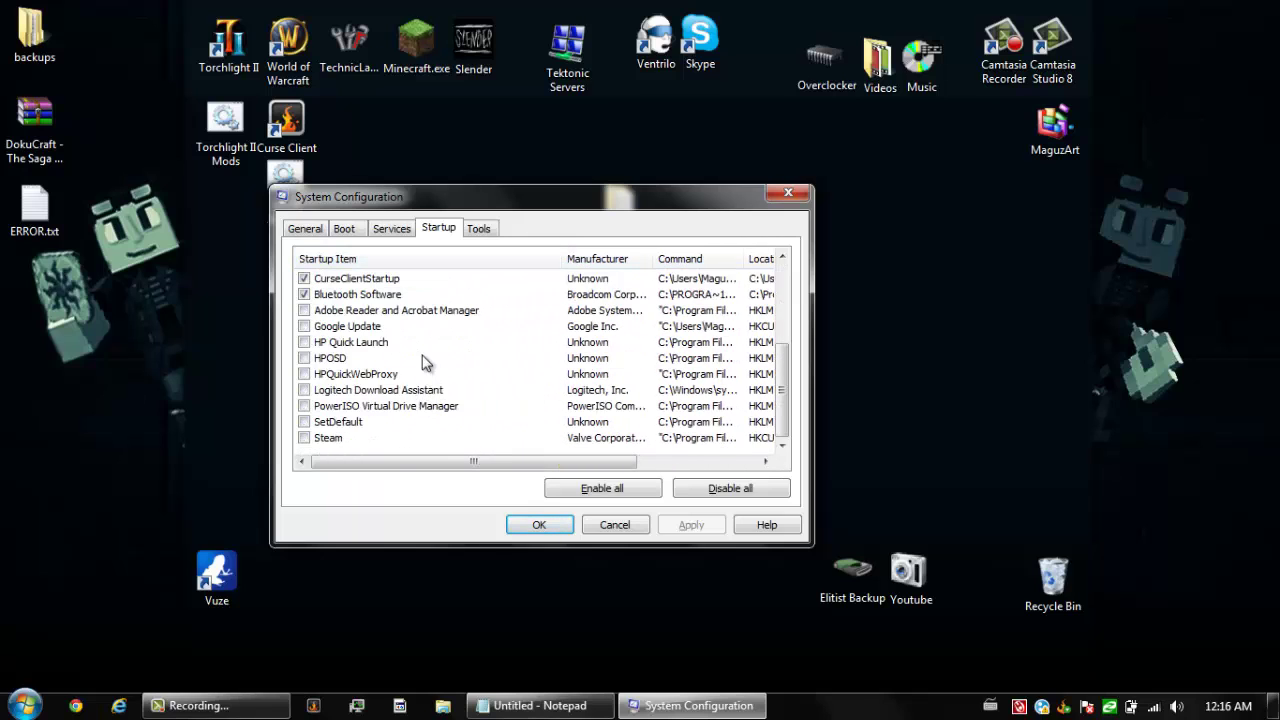
{"action": "scroll", "coordinate": [423, 365], "scroll_direction": "up", "scroll_amount": 3}
{"action": "left_click", "coordinate": [391, 228]}
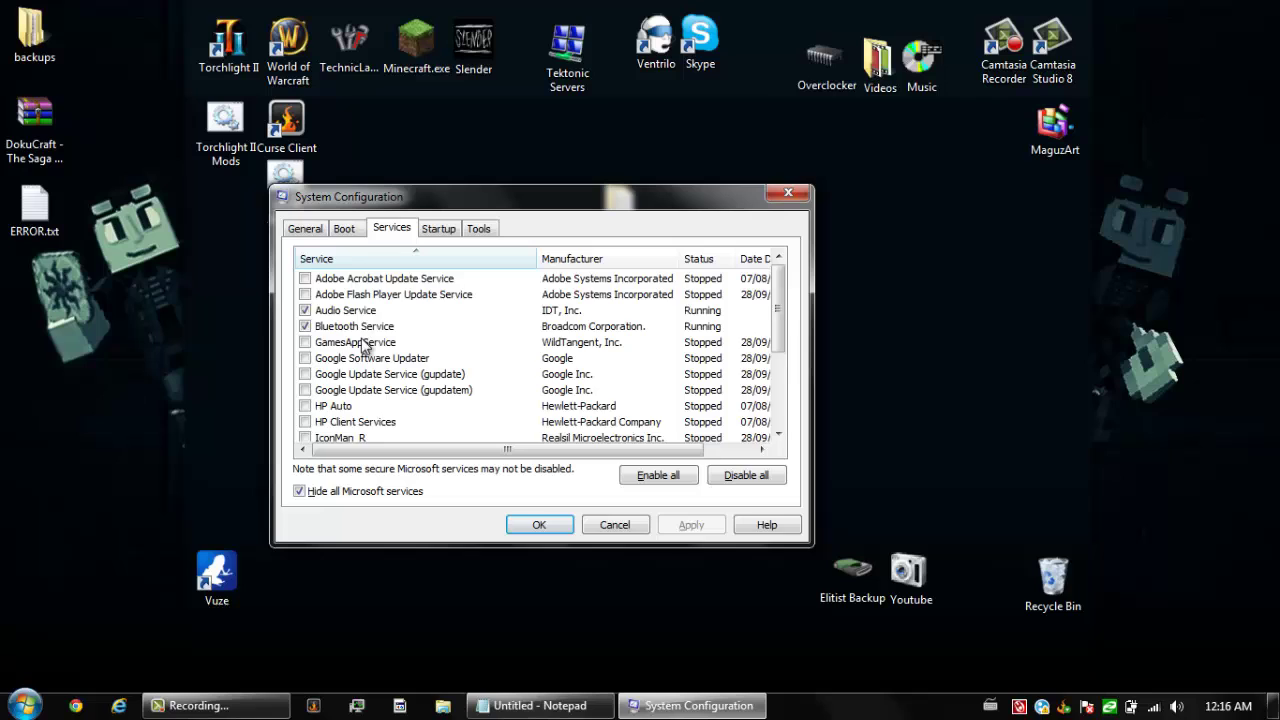
{"action": "scroll", "coordinate": [365, 345], "scroll_direction": "down", "scroll_amount": 3}
{"action": "scroll", "coordinate": [362, 372], "scroll_direction": "up", "scroll_amount": 3}
Widen the Startup Item column further, check the enabled startup items, and accept the configuration to close System Configuration.
{"action": "left_click", "coordinate": [437, 229]}
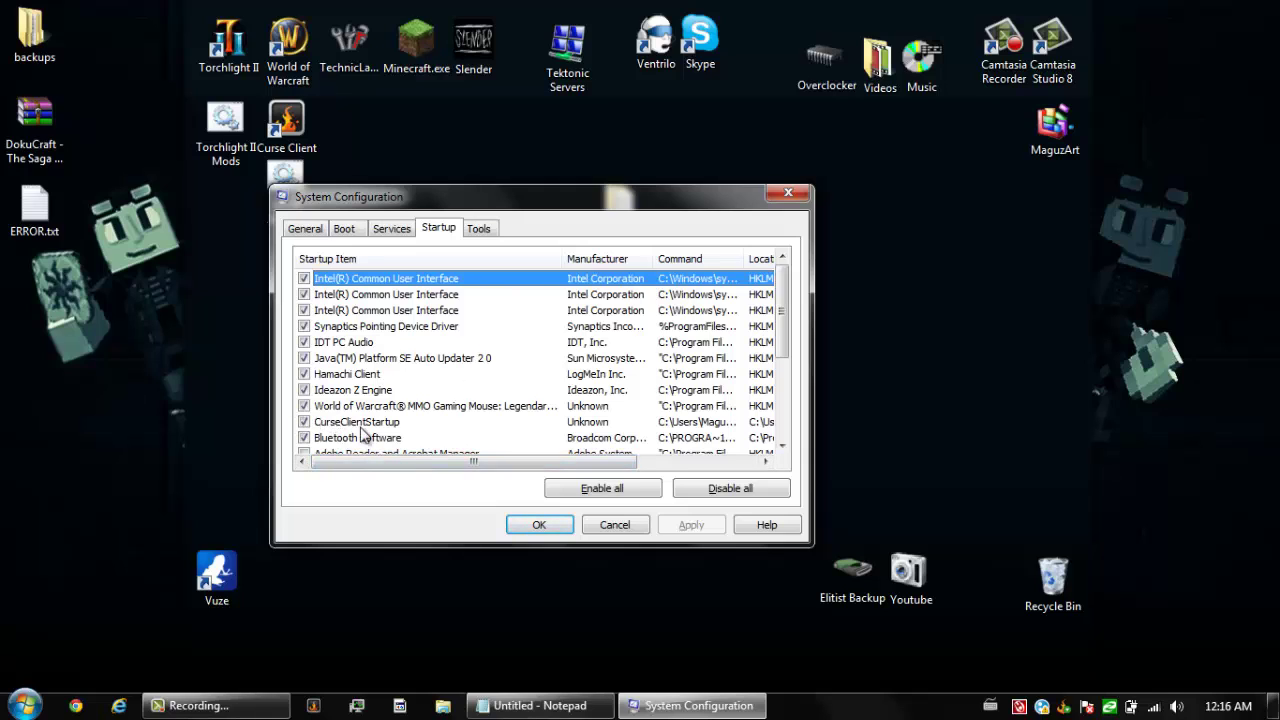
{"action": "left_click_drag", "start_coordinate": [563, 258], "coordinate": [640, 252]}
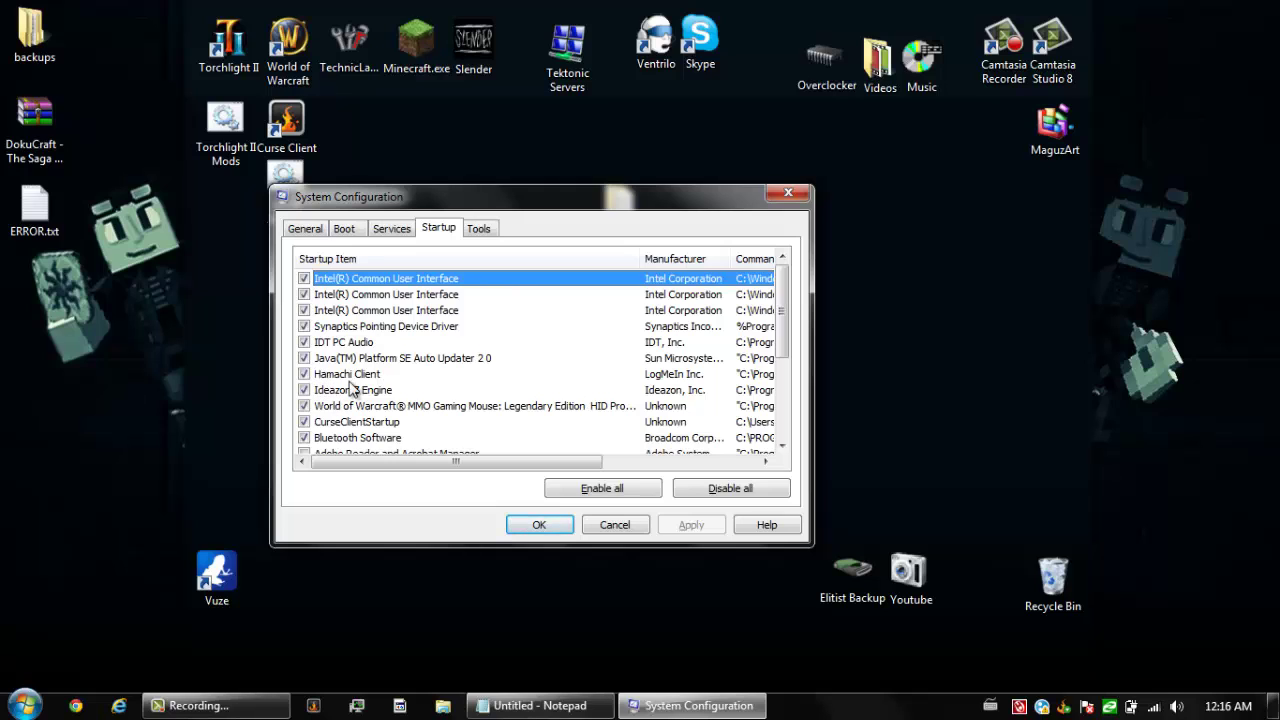
{"action": "scroll", "coordinate": [366, 368], "scroll_direction": "down", "scroll_amount": 3}
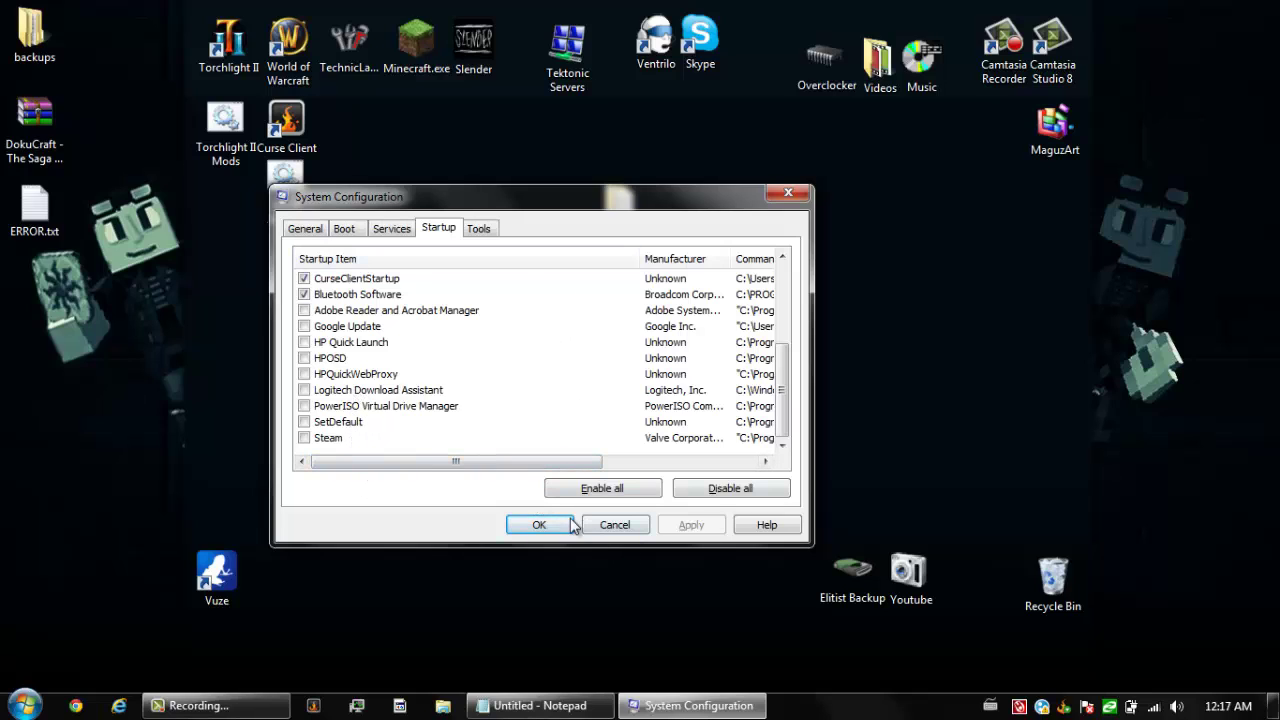
{"action": "left_click", "coordinate": [539, 525]}
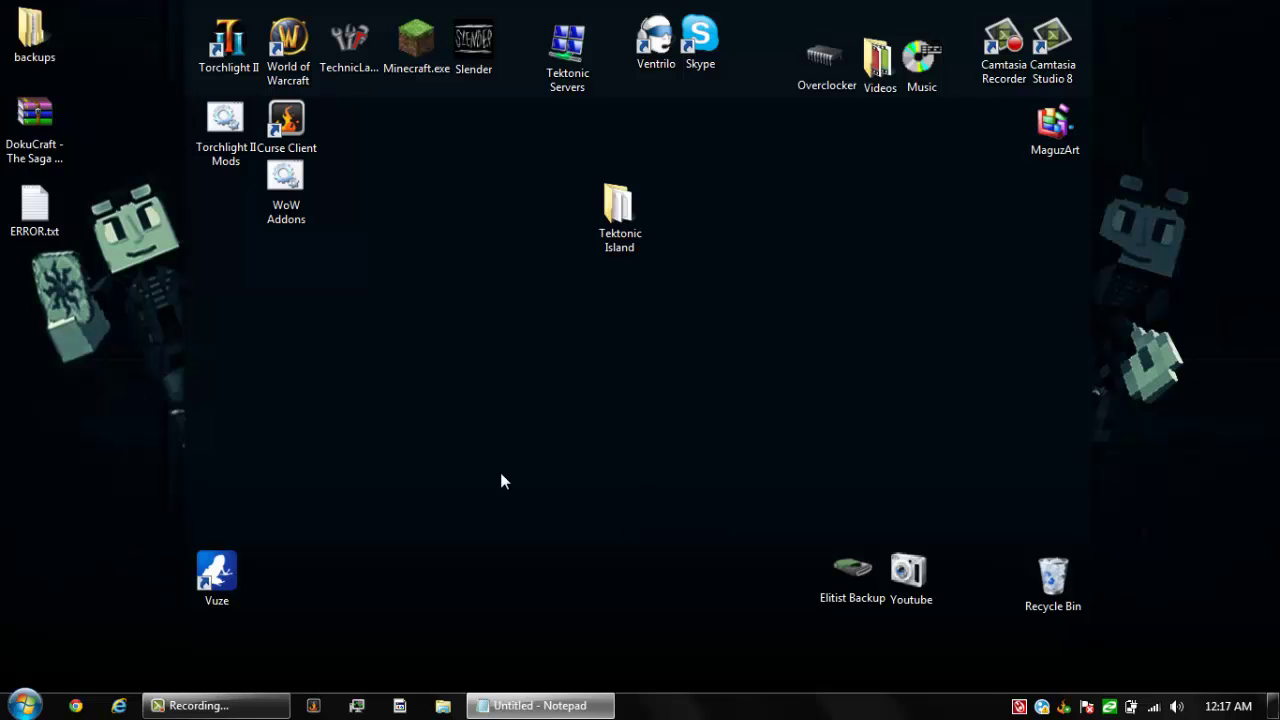
Open the virtual memory settings through the Computer properties, advanced system settings and advanced performance options.
{"action": "key", "text": "super"}
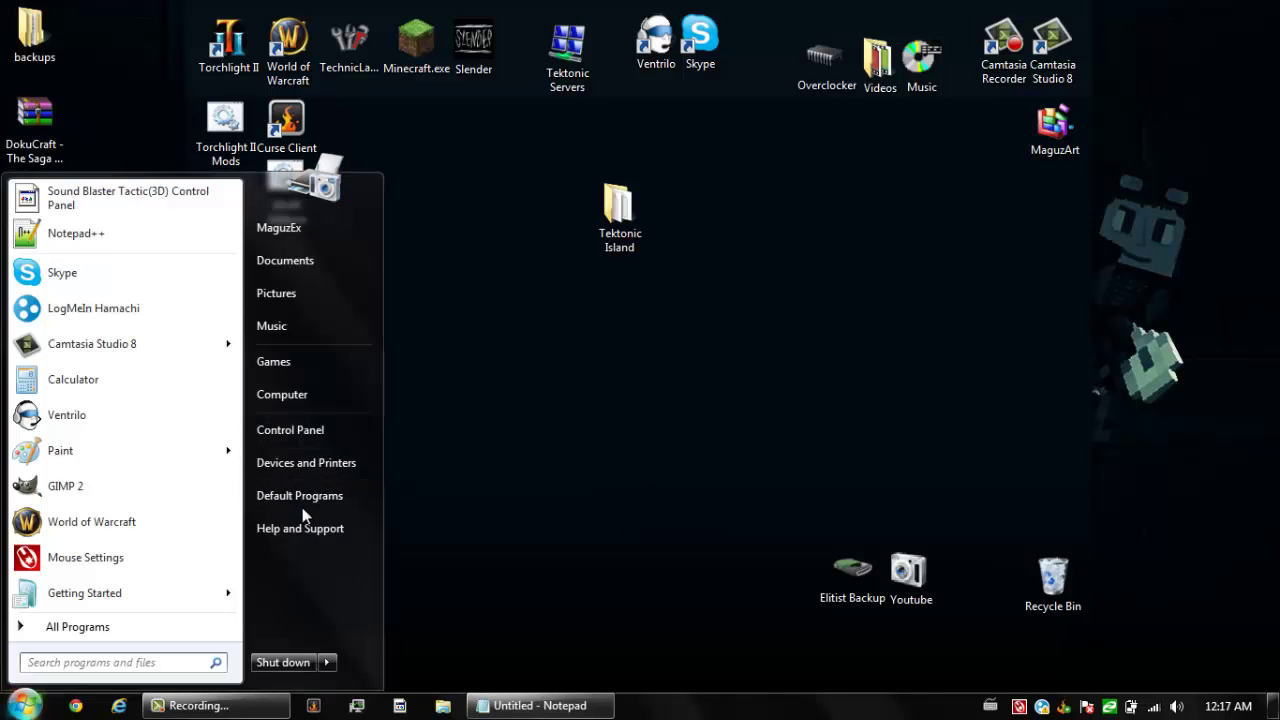
{"action": "right_click", "coordinate": [306, 396]}
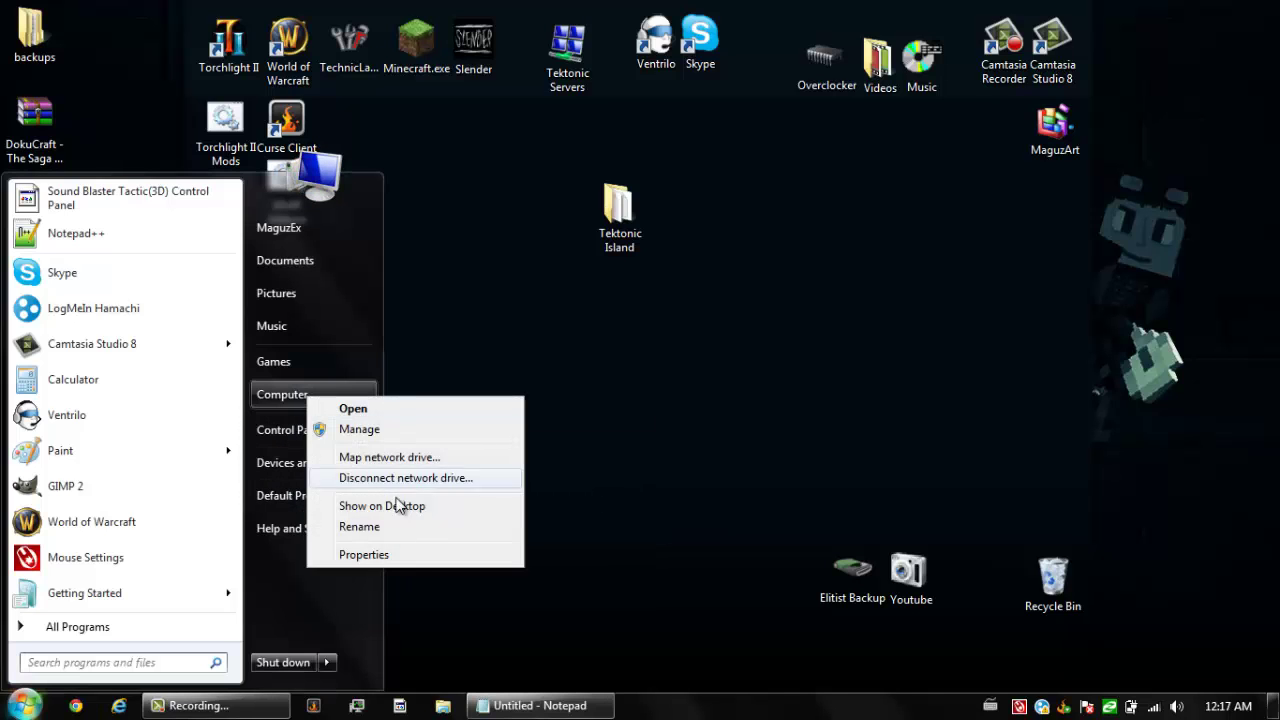
{"action": "left_click", "coordinate": [372, 556]}
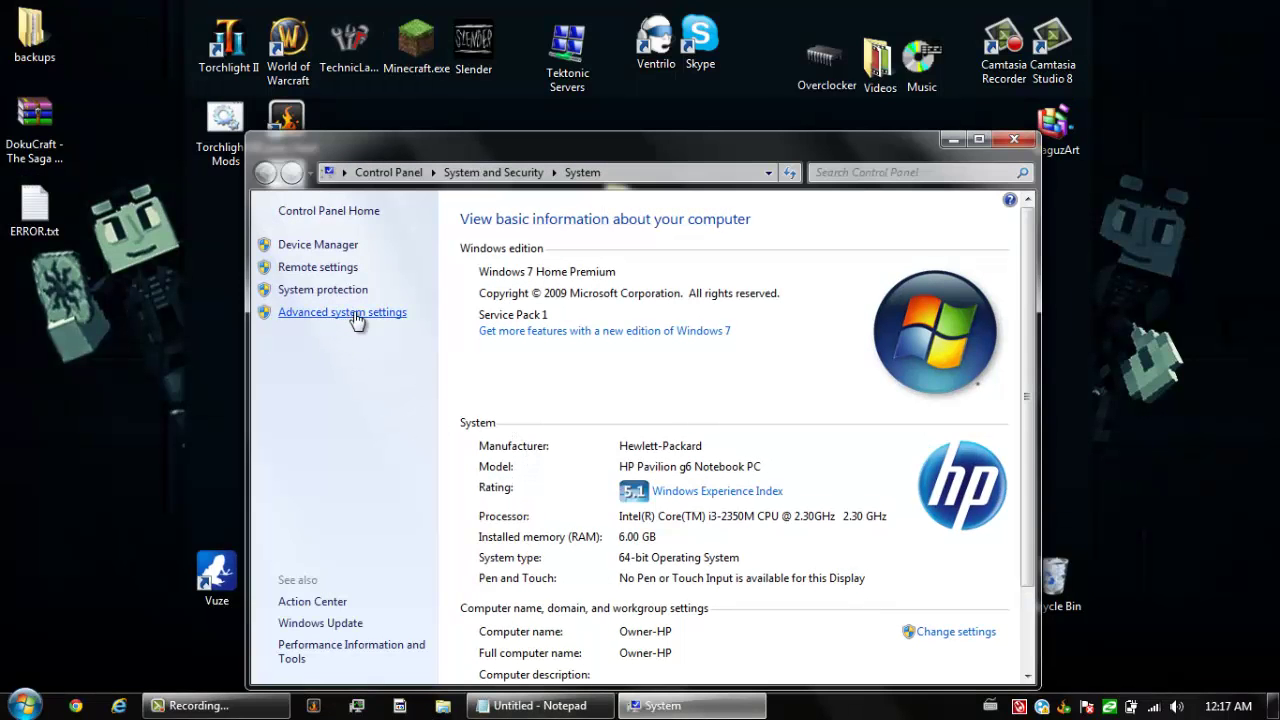
{"action": "left_click", "coordinate": [352, 313]}
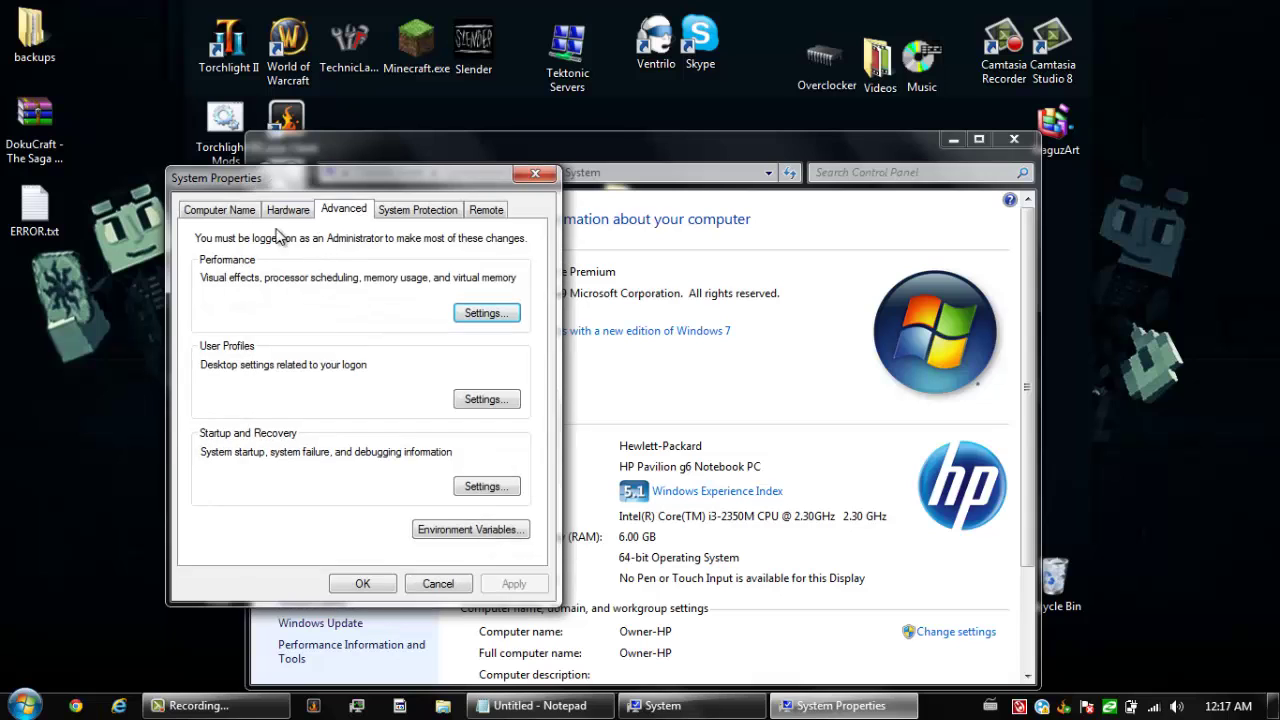
{"action": "left_click", "coordinate": [488, 313]}
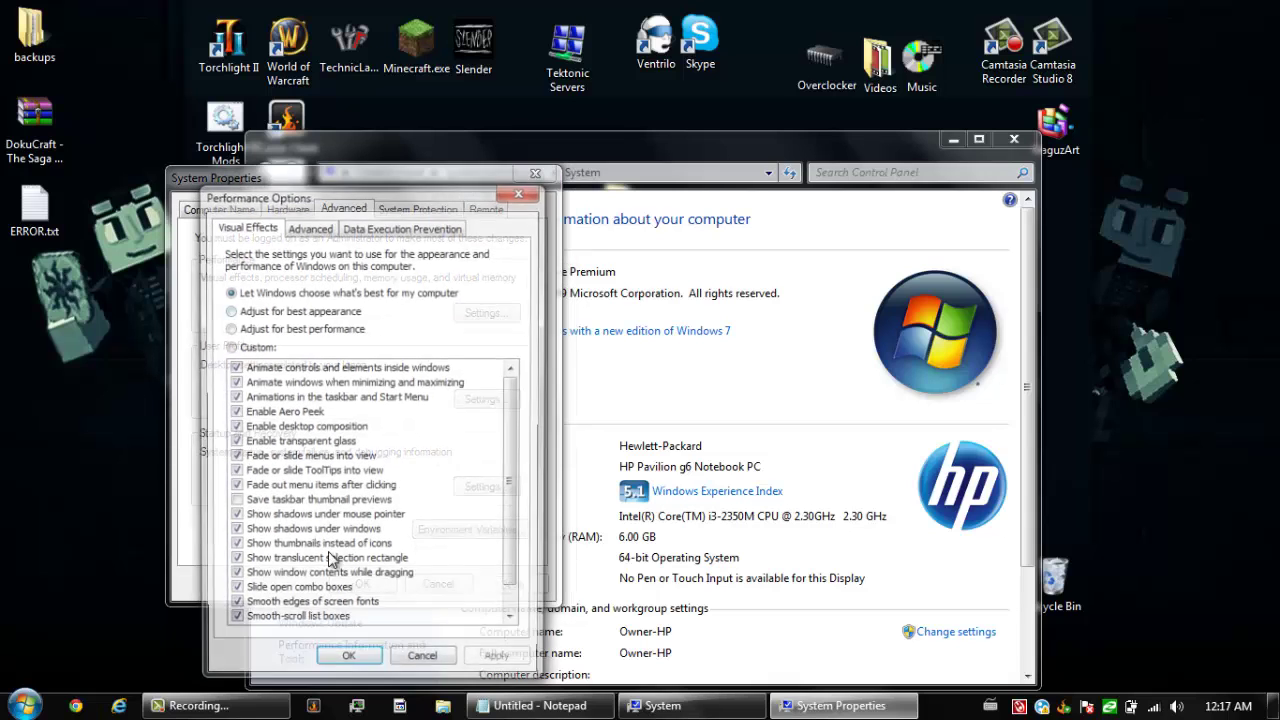
{"action": "left_click", "coordinate": [312, 232]}
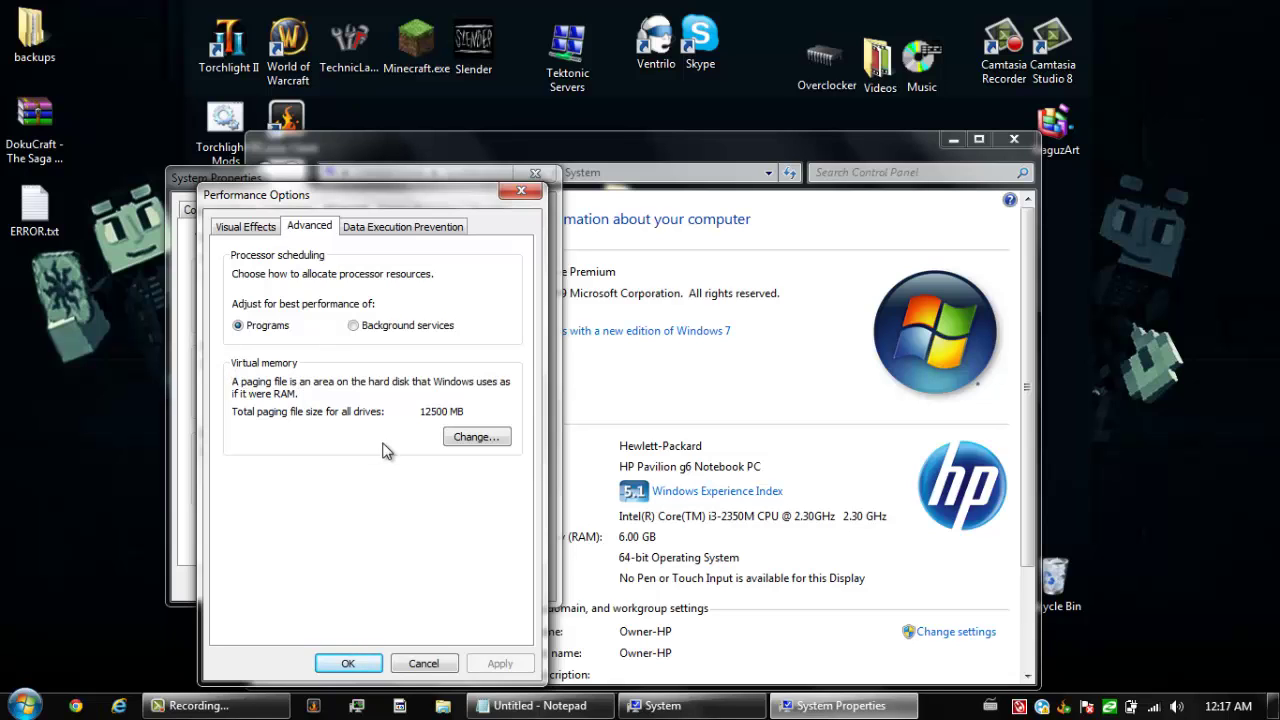
{"action": "left_click", "coordinate": [474, 437]}
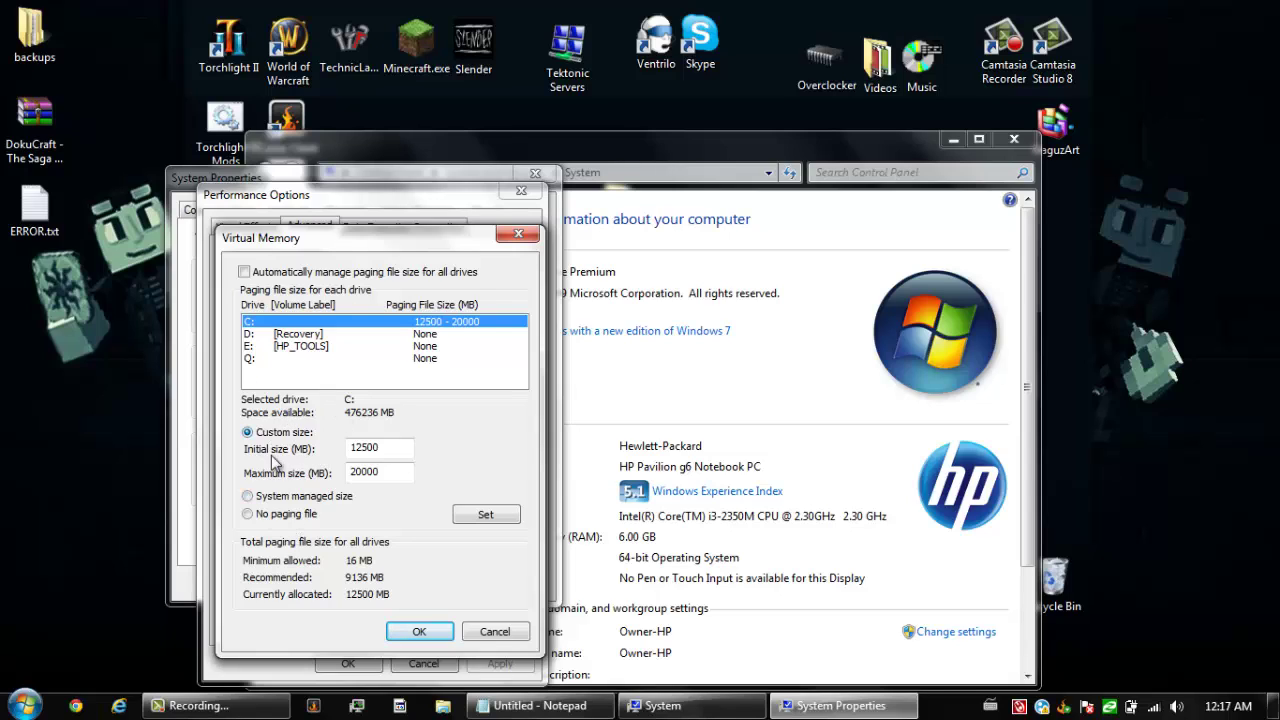
Check drive C:'s custom paging file fields and apply an initial size of 12500 MB and a maximum of 20000 MB.
{"action": "left_click_drag", "start_coordinate": [390, 449], "coordinate": [335, 449]}
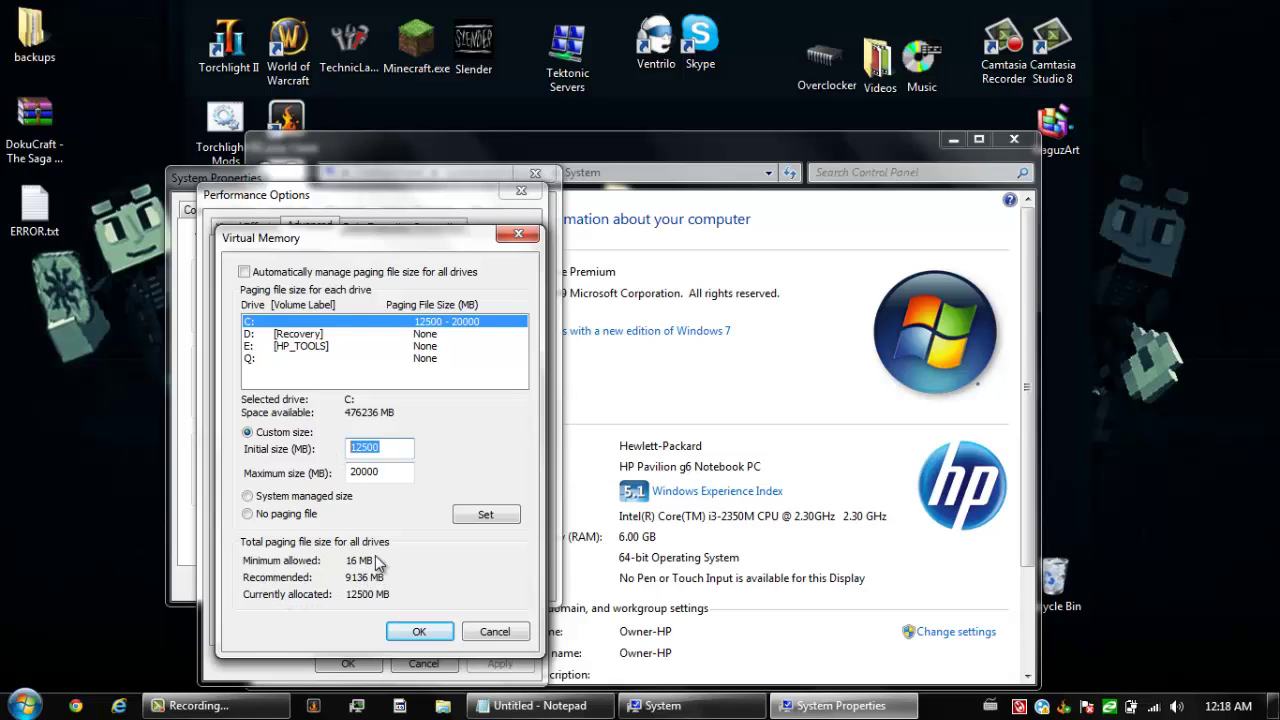
{"action": "left_click_drag", "start_coordinate": [410, 474], "coordinate": [344, 490]}
{"action": "left_click_drag", "start_coordinate": [392, 449], "coordinate": [302, 470]}
{"action": "key", "text": "Tab"}
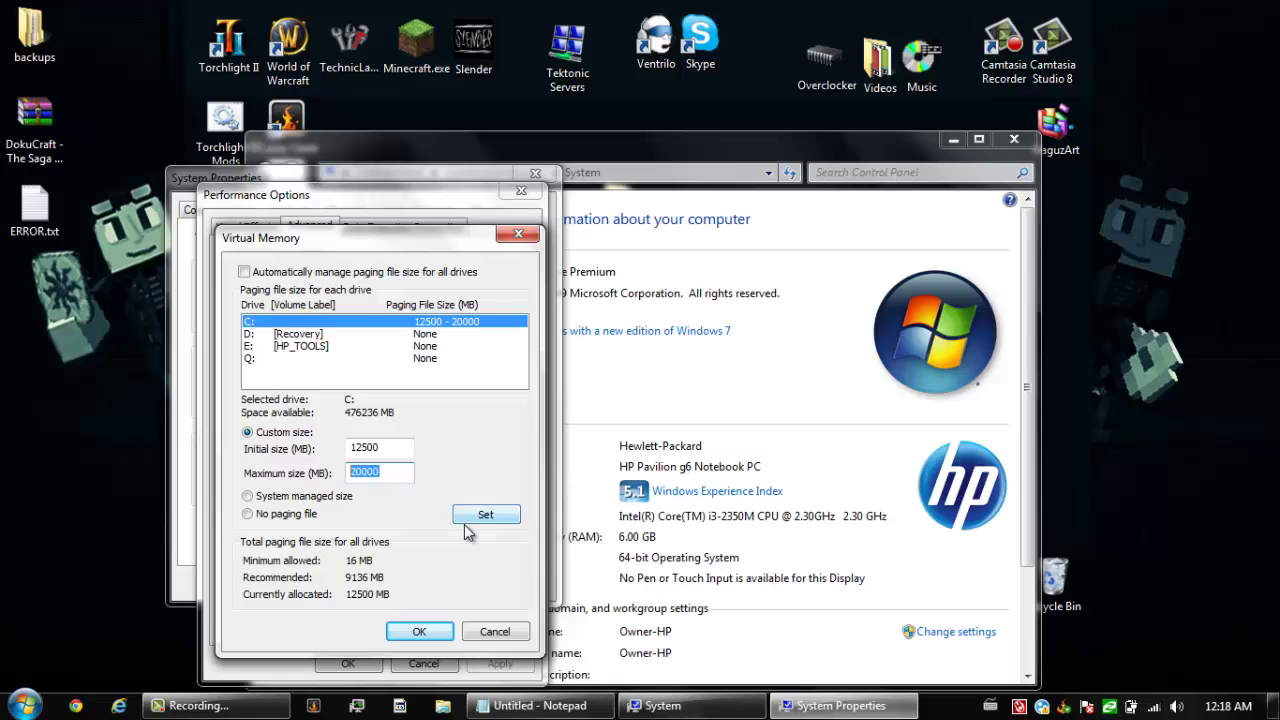
{"action": "key", "text": "shift+Tab"}
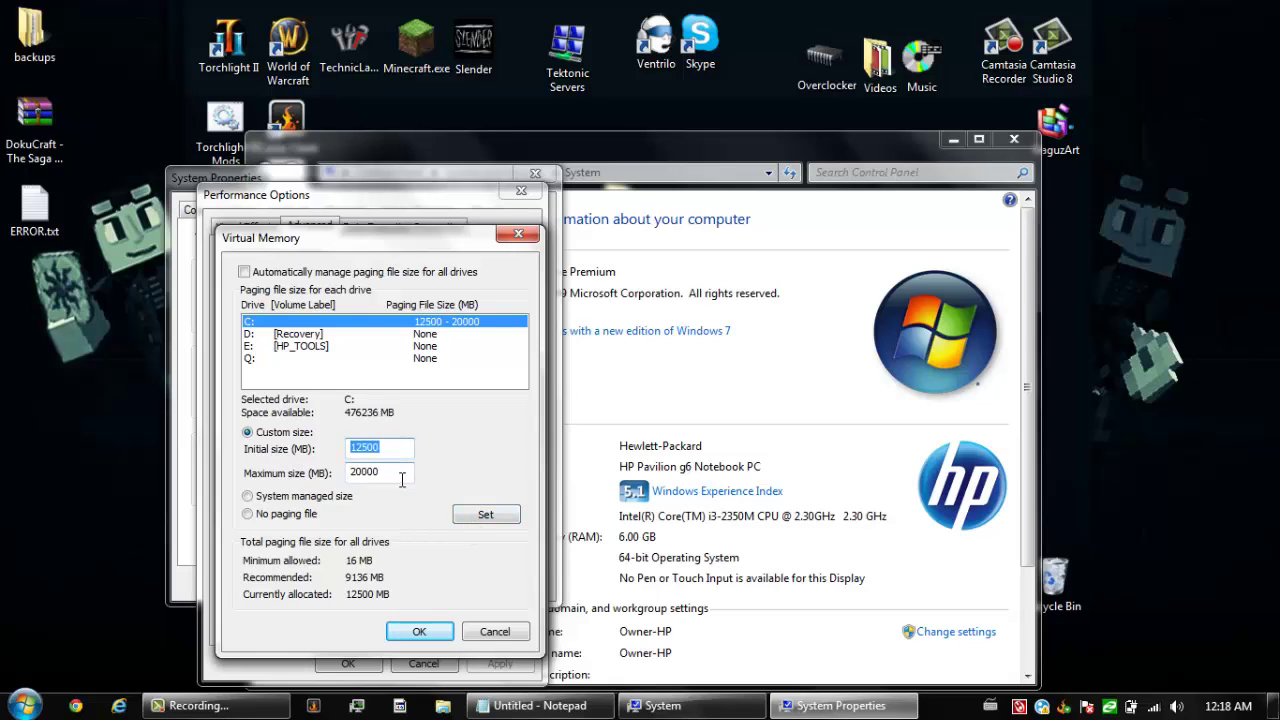
{"action": "key", "text": "Tab"}
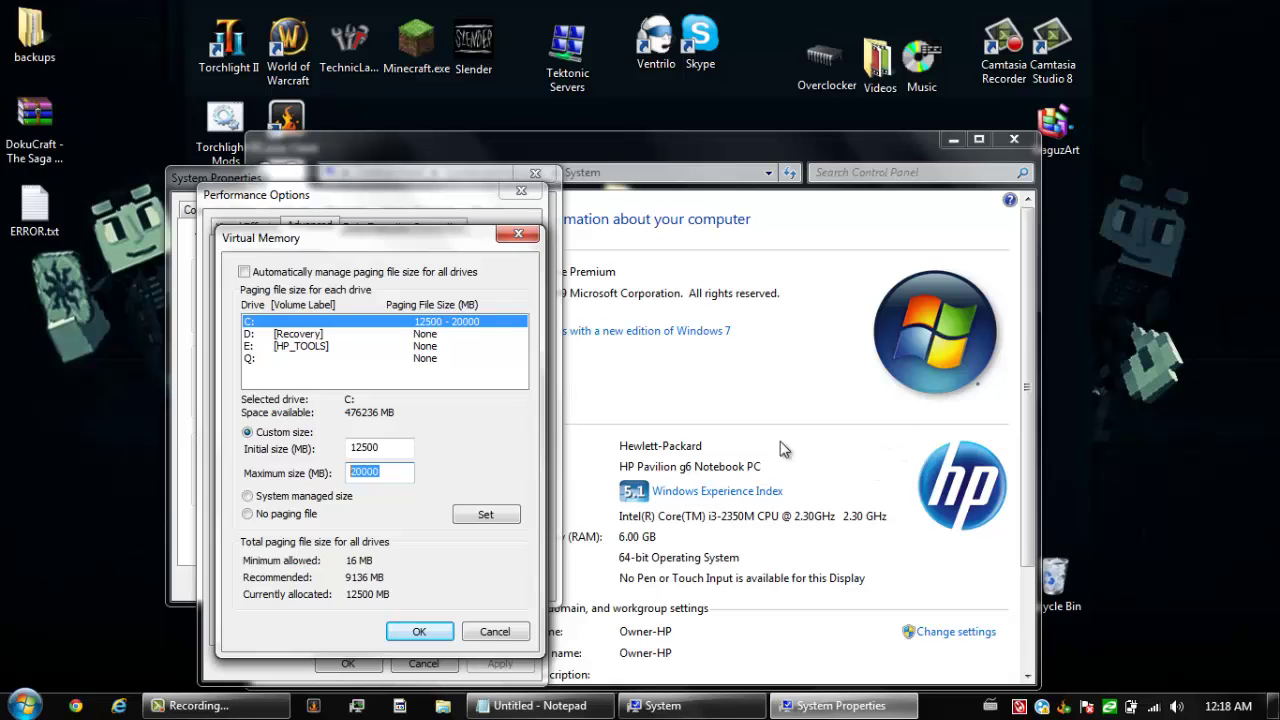
{"action": "left_click", "coordinate": [494, 514]}
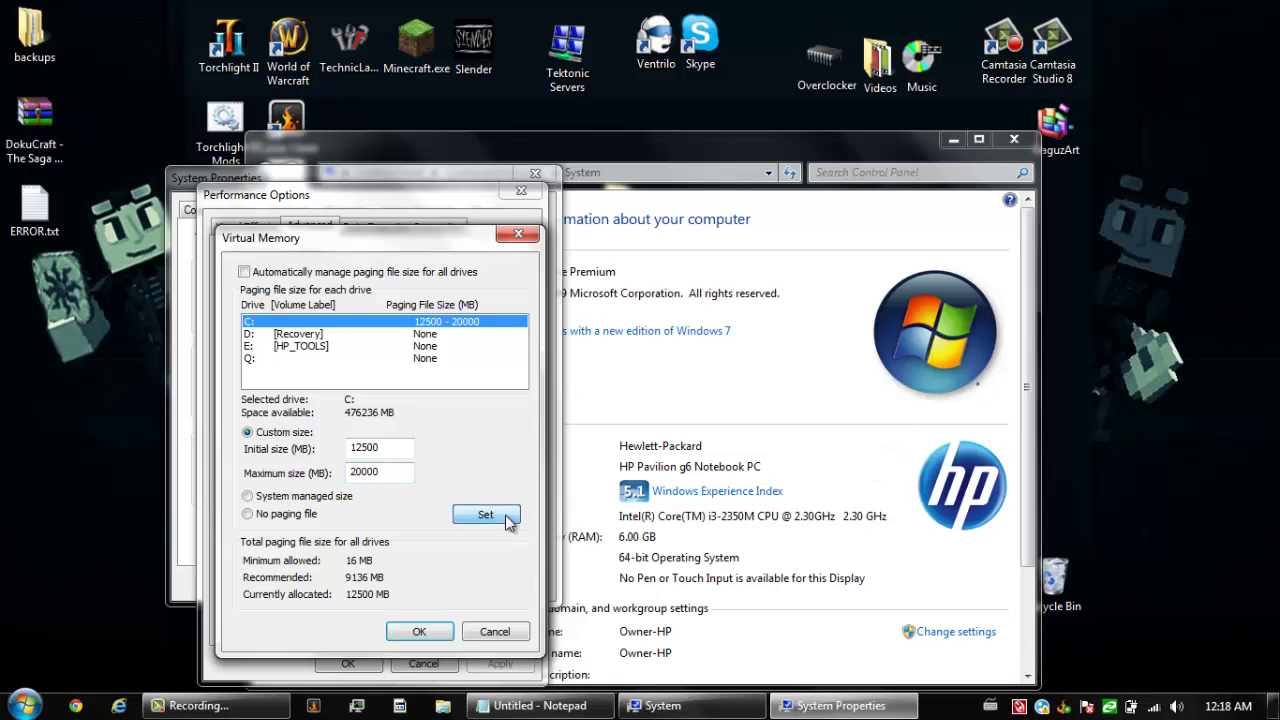
Accept the Virtual Memory, Performance Options and System Properties dialogs and close the System window.
{"action": "left_click", "coordinate": [421, 631]}
{"action": "left_click", "coordinate": [340, 660]}
{"action": "left_click", "coordinate": [364, 584]}
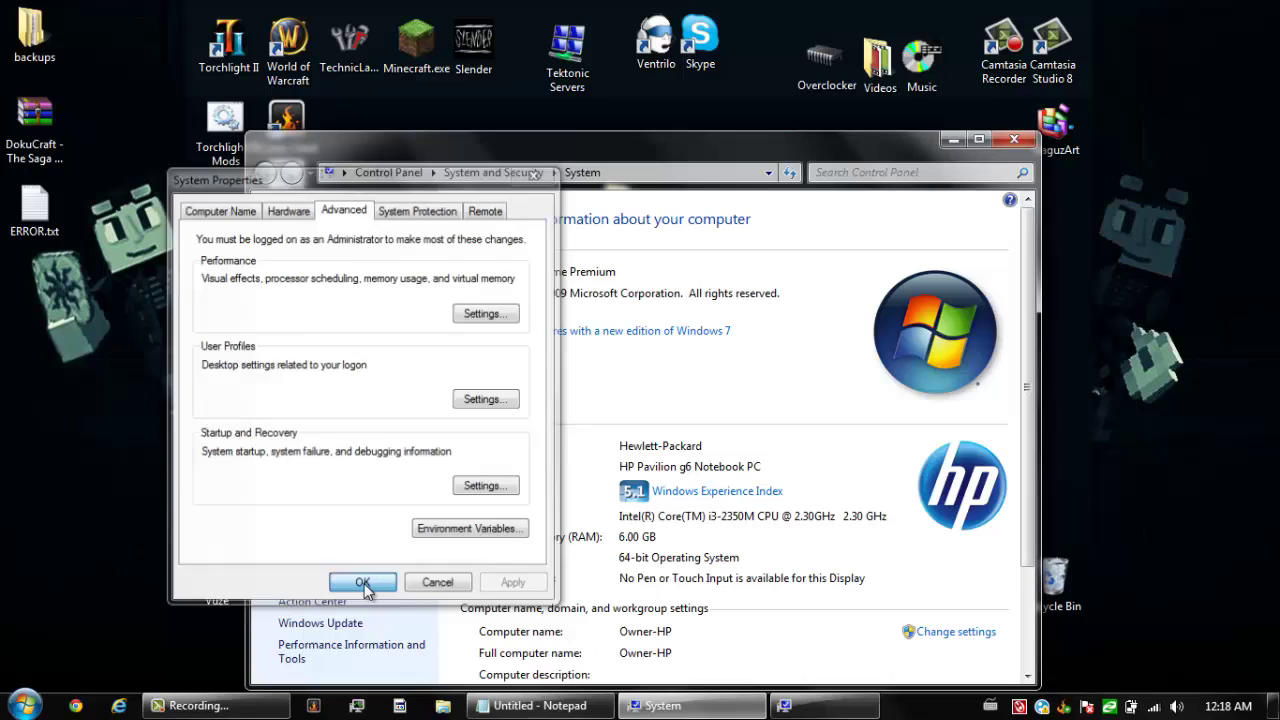
{"action": "left_click", "coordinate": [1015, 141]}
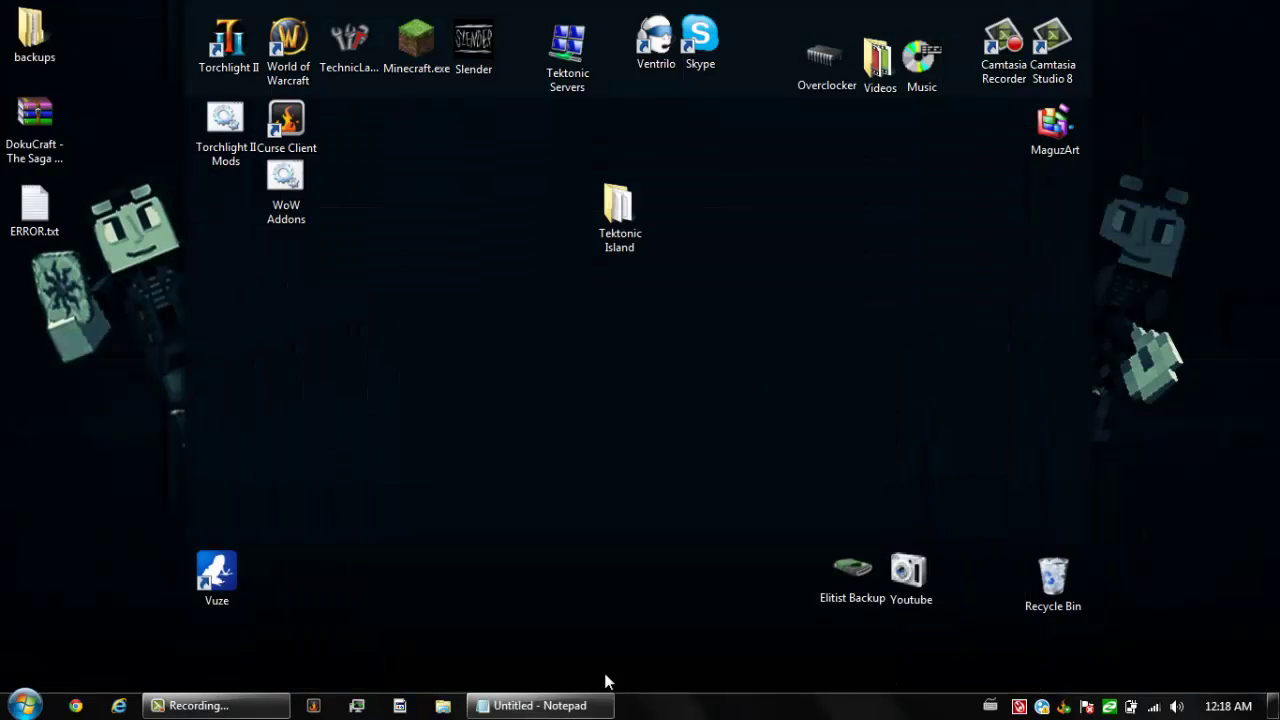
Open Task Manager's performance information and examine the amount of free physical memory.
{"action": "right_click", "coordinate": [668, 709]}
{"action": "left_click", "coordinate": [719, 637]}
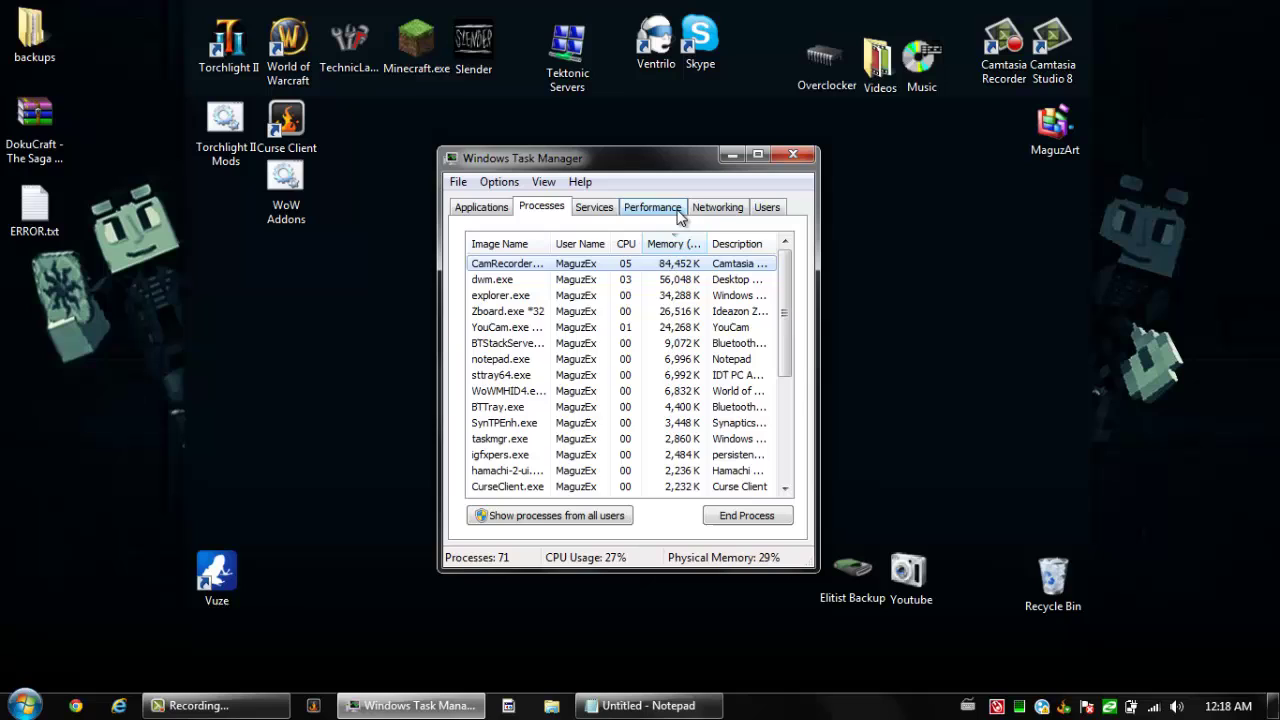
{"action": "left_click", "coordinate": [634, 209]}
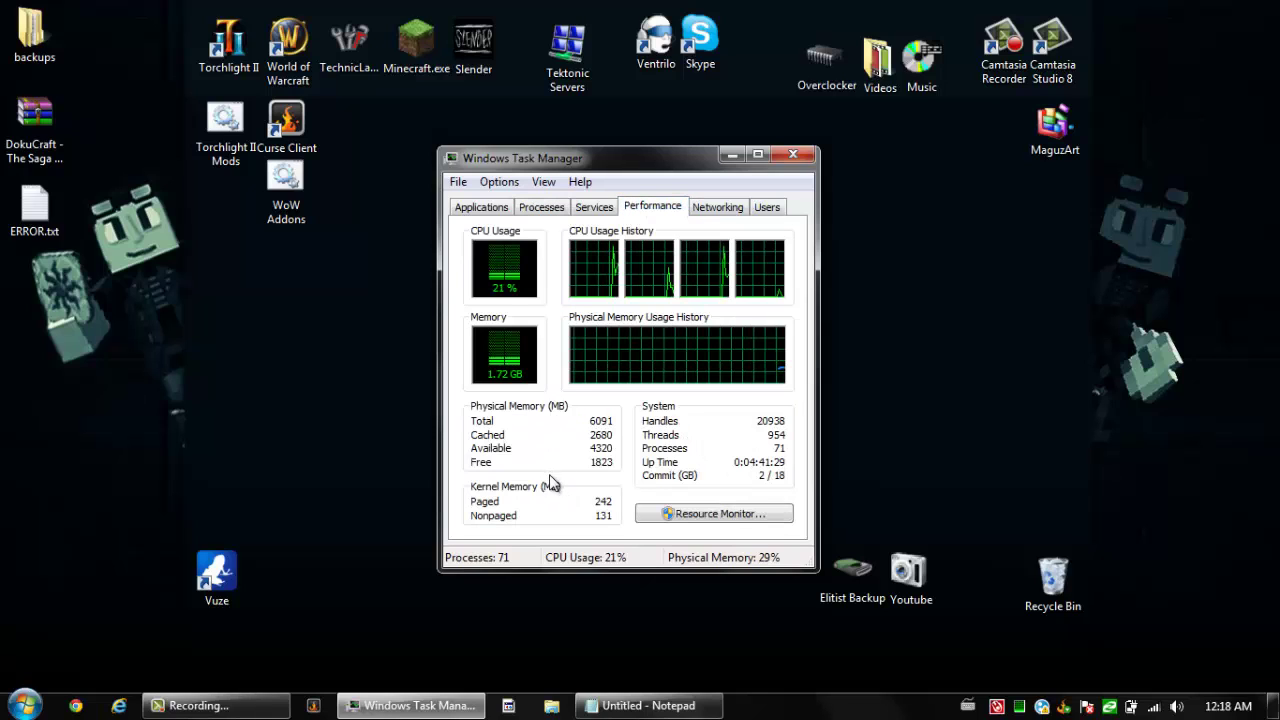
{"action": "left_click_drag", "start_coordinate": [589, 462], "coordinate": [619, 462]}
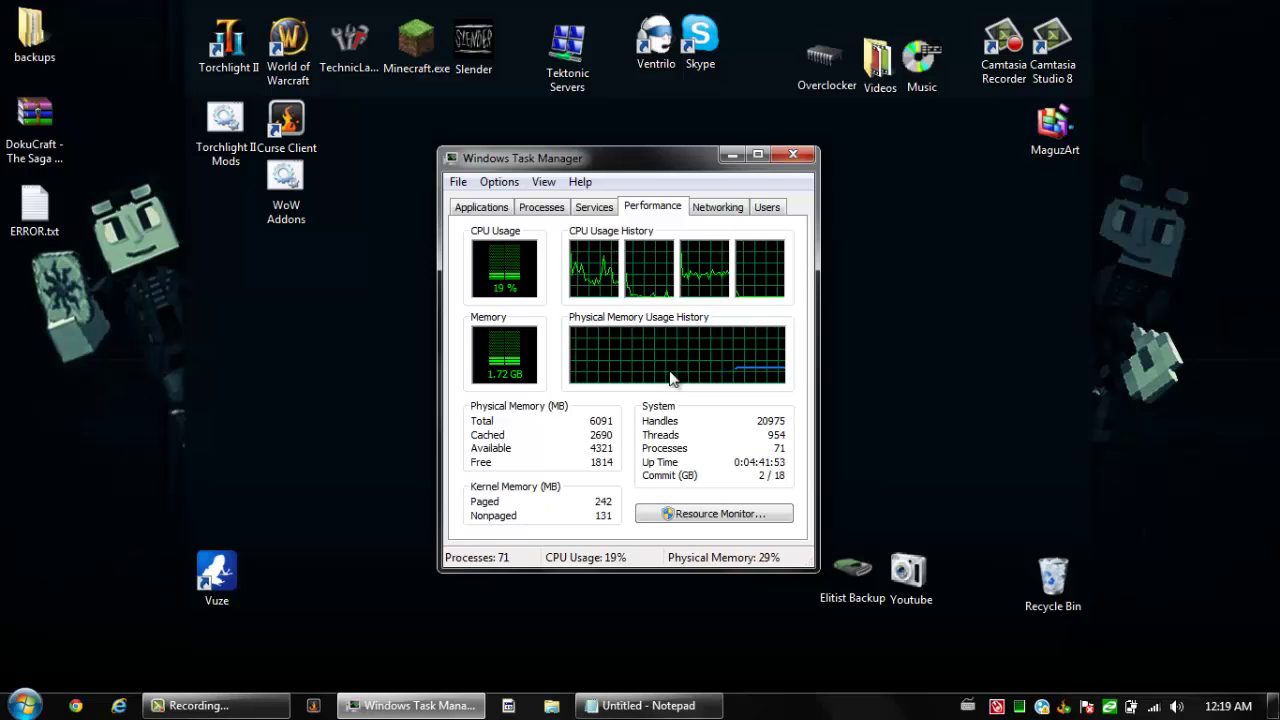
{"action": "left_click_drag", "start_coordinate": [590, 462], "coordinate": [634, 468]}
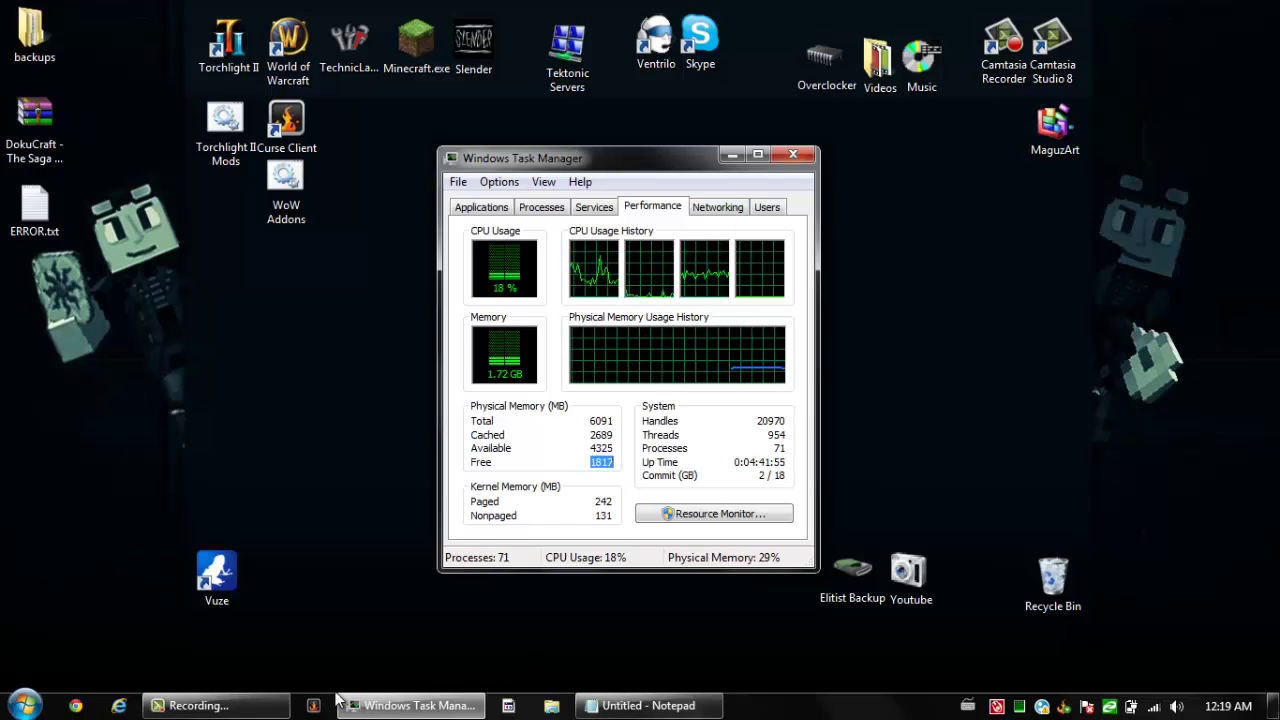
Review the untitled Notepad checklist and close it without saving.
{"action": "left_click", "coordinate": [652, 703]}
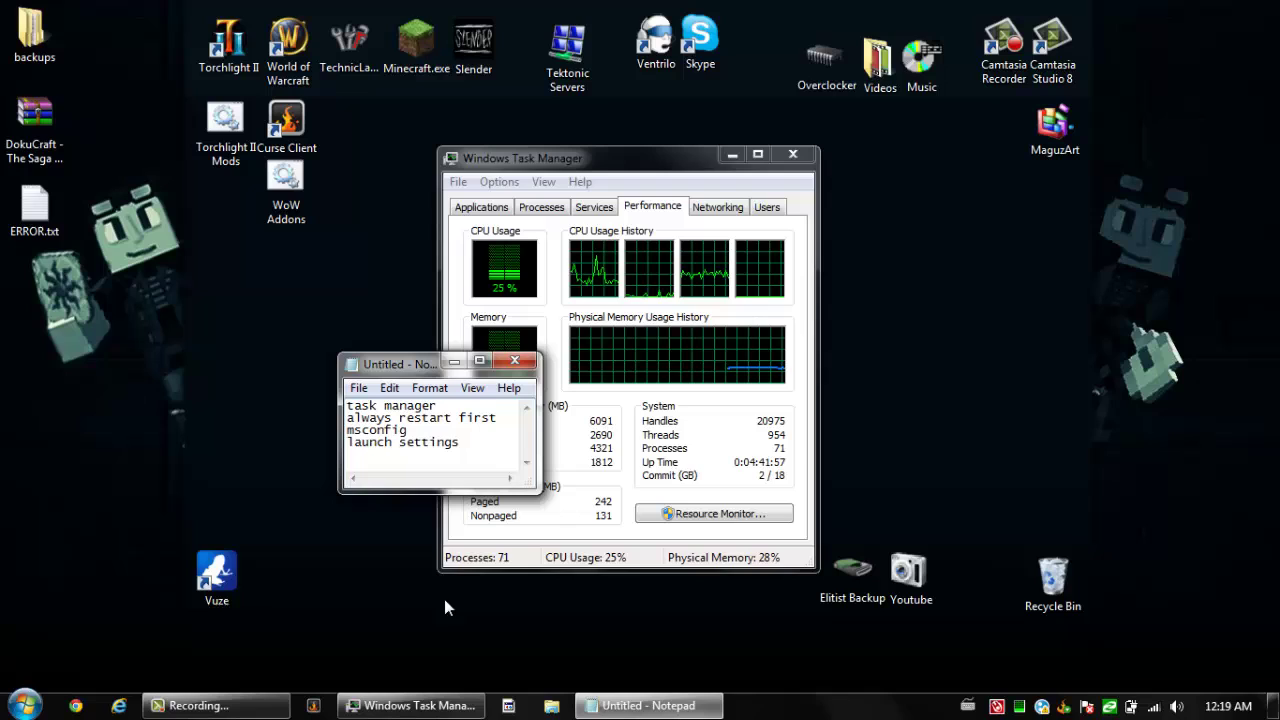
{"action": "left_click_drag", "start_coordinate": [461, 449], "coordinate": [290, 388]}
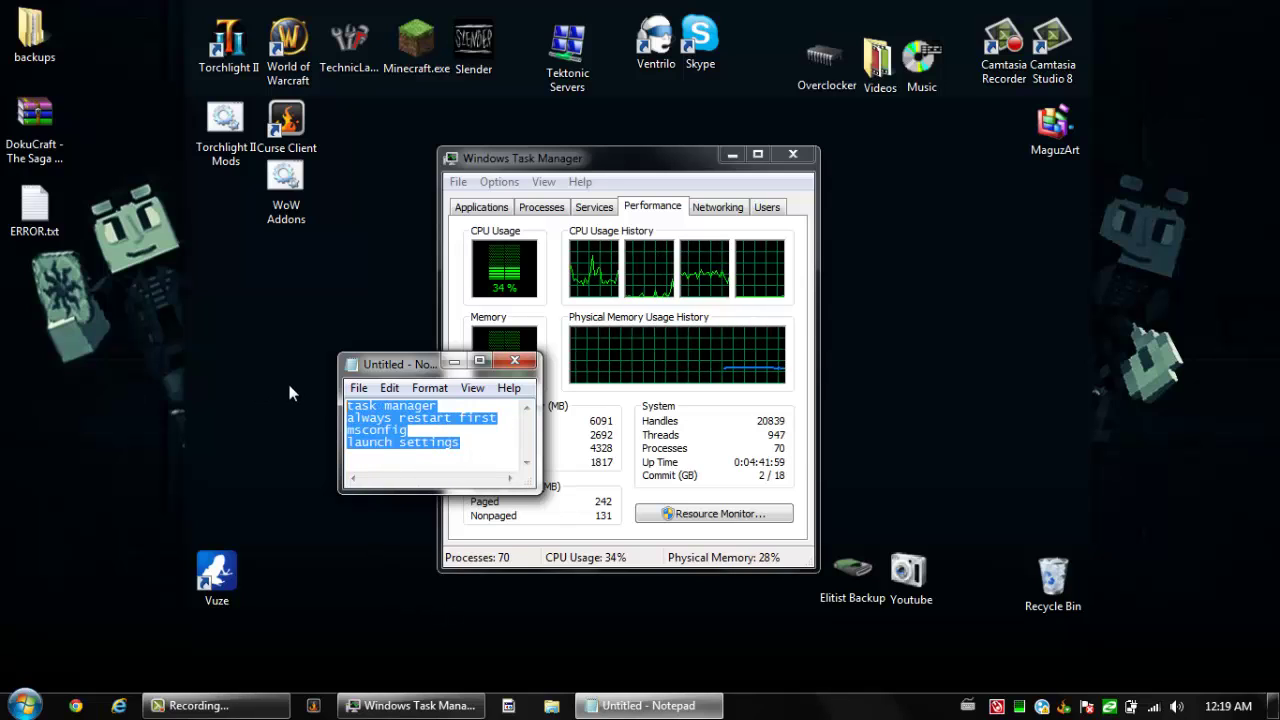
{"action": "left_click", "coordinate": [456, 447]}
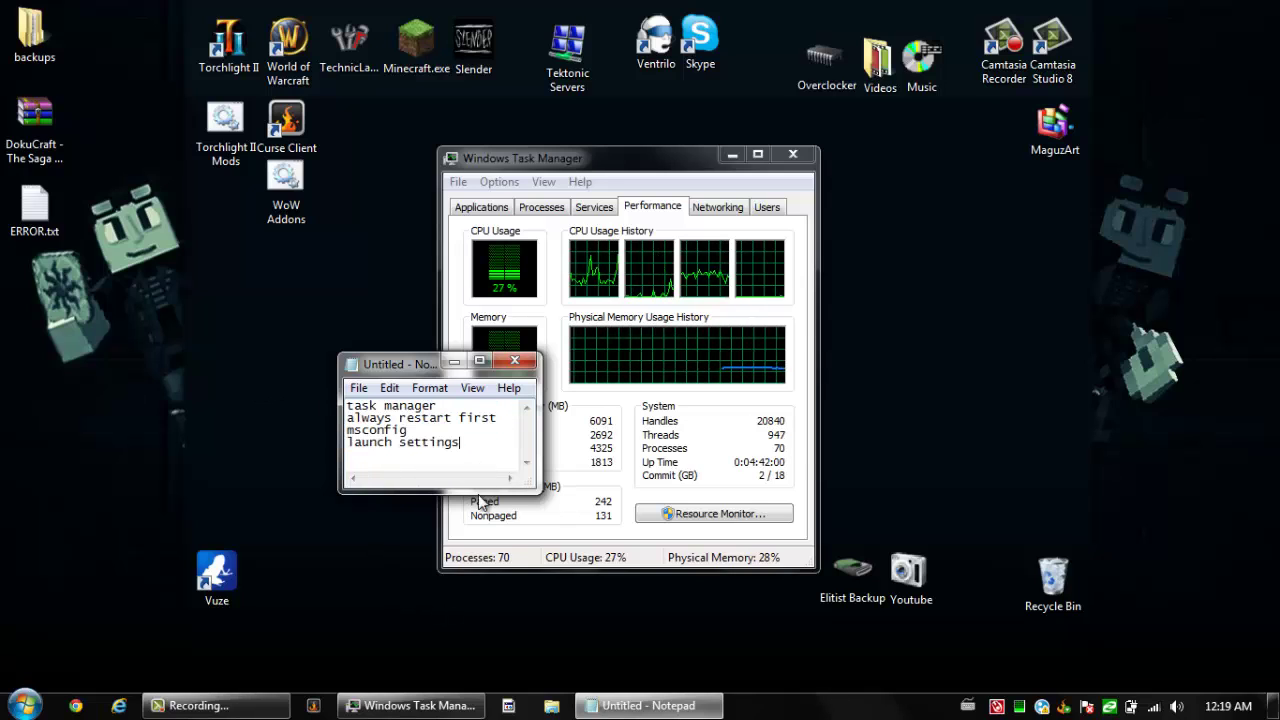
{"action": "left_click", "coordinate": [519, 363]}
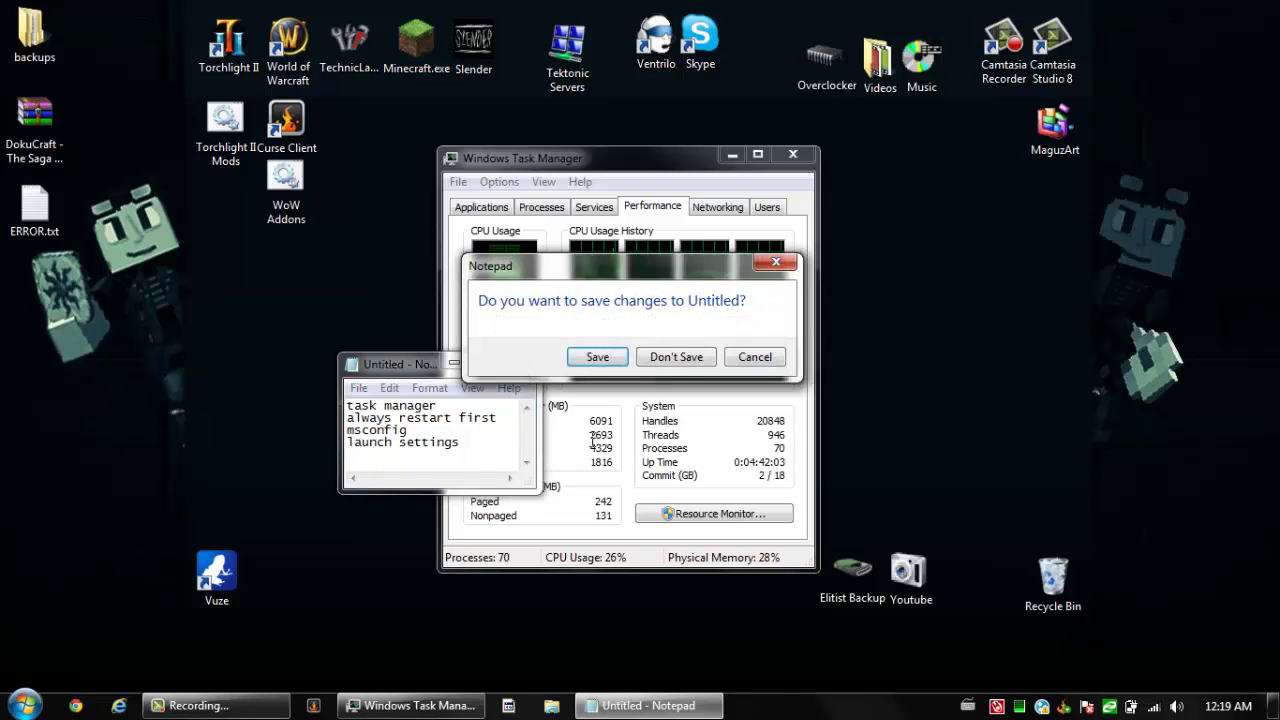
{"action": "left_click", "coordinate": [680, 357]}
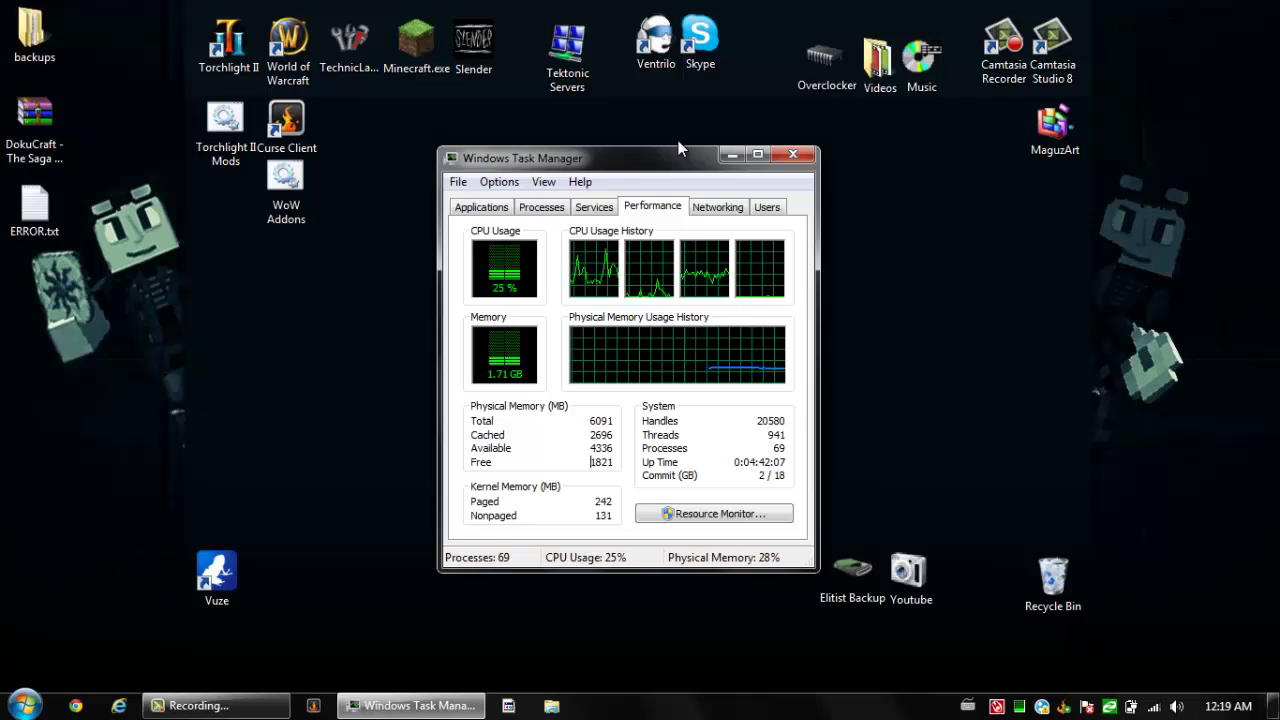
Minimize Task Manager and open launch.bat from the Tektonic Island folder for editing.
{"action": "left_click", "coordinate": [731, 156]}
{"action": "double_click", "coordinate": [618, 203]}
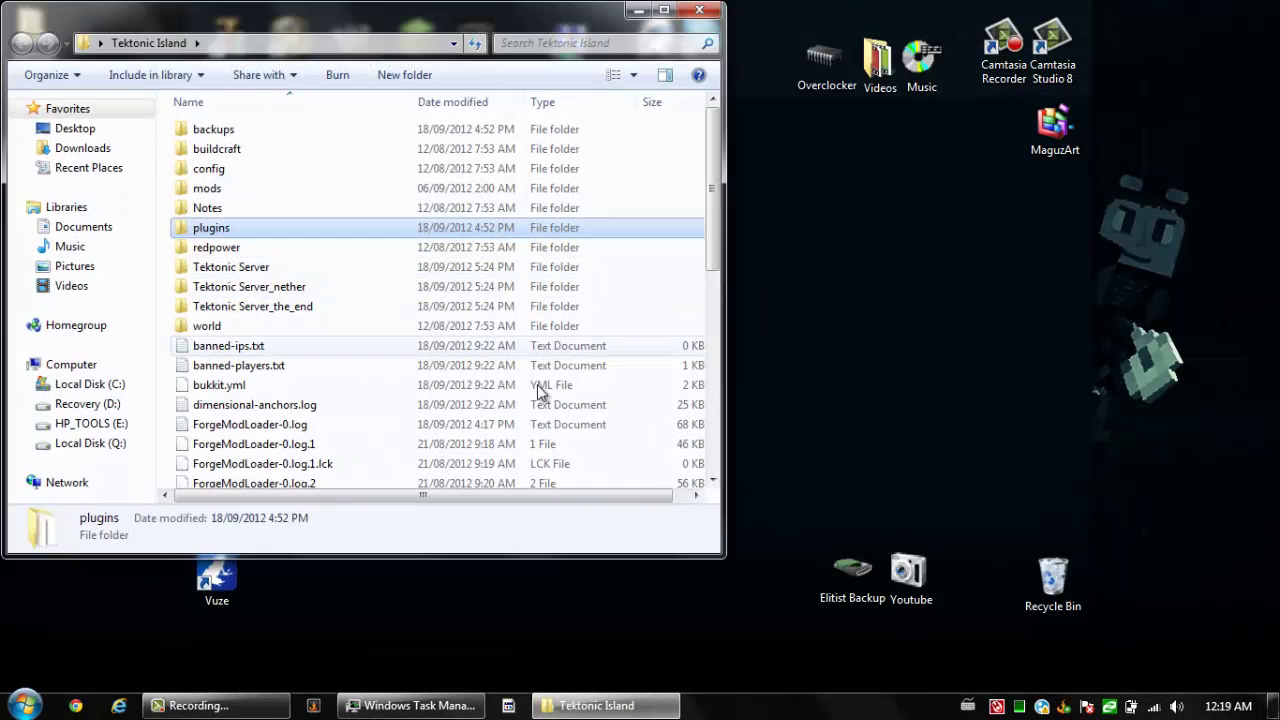
{"action": "scroll", "coordinate": [250, 400], "scroll_direction": "down", "scroll_amount": 3}
{"action": "scroll", "coordinate": [250, 400], "scroll_direction": "down", "scroll_amount": 4}
{"action": "left_click", "coordinate": [232, 262]}
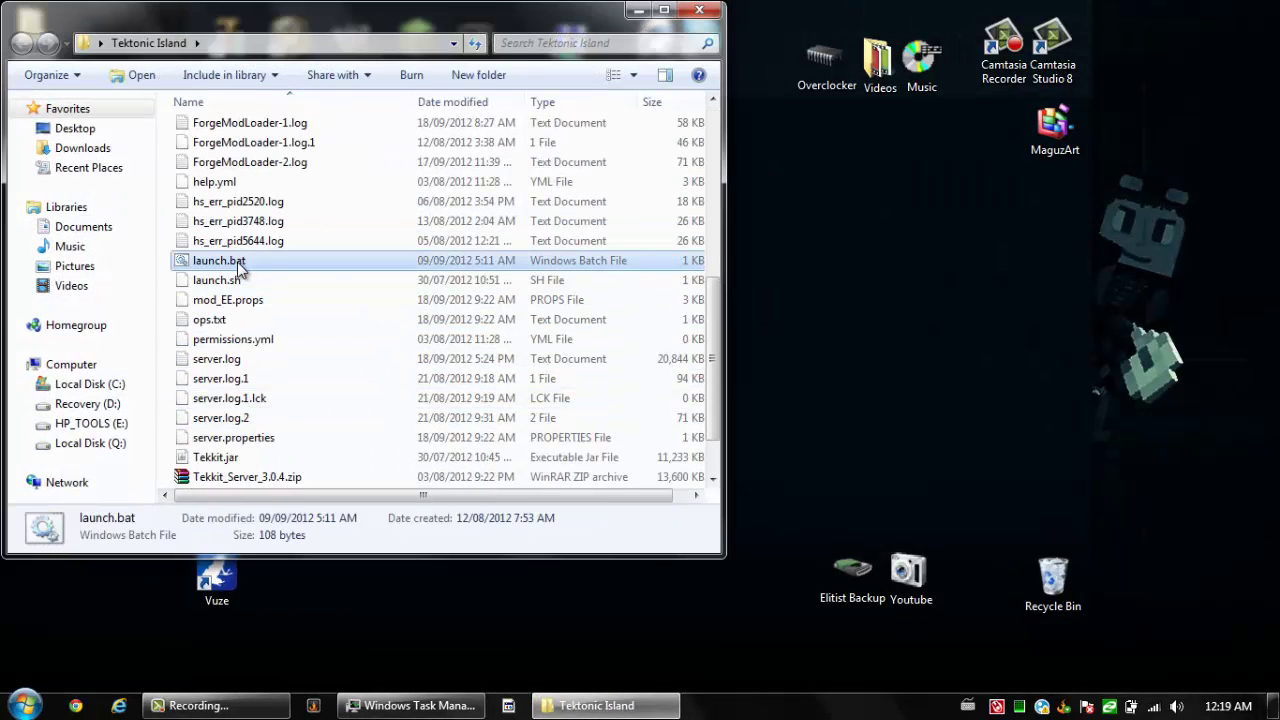
{"action": "right_click", "coordinate": [260, 262]}
{"action": "left_click", "coordinate": [324, 279]}
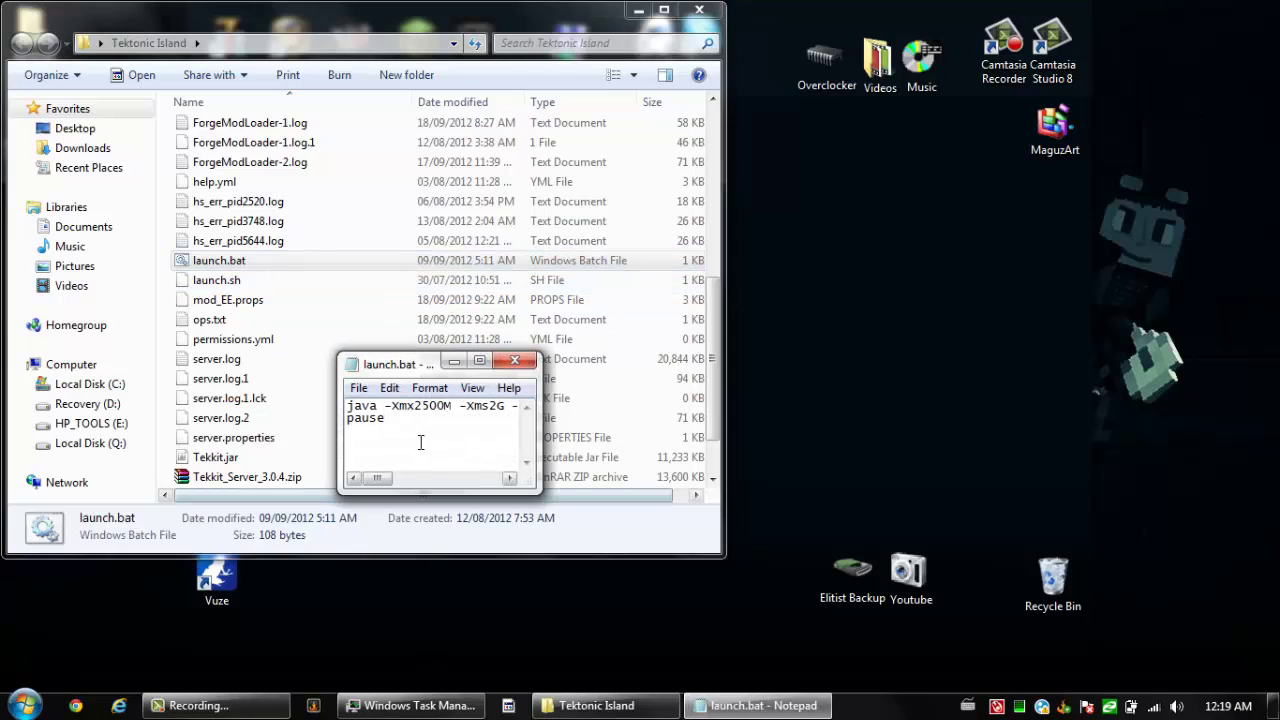
Maximize the launch.bat window and examine the -Xmx and -Xms memory arguments and their units.
{"action": "mouse_move", "coordinate": [468, 712]}
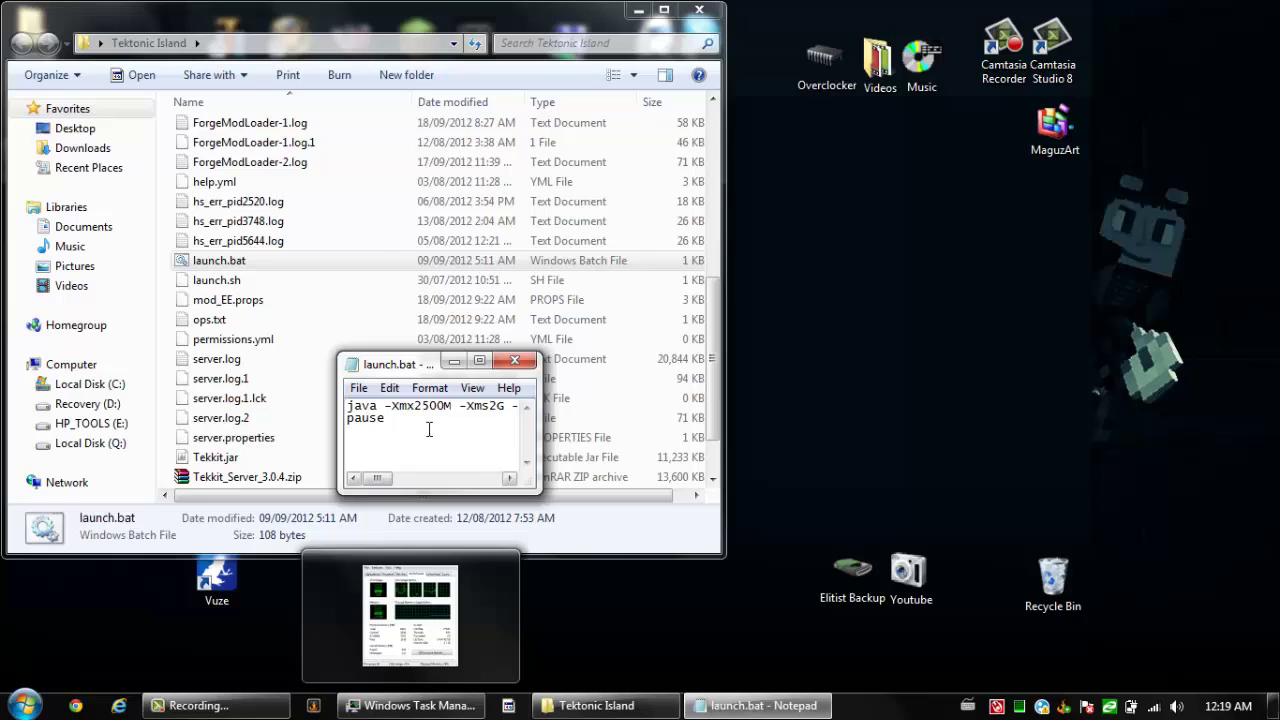
{"action": "left_click_drag", "start_coordinate": [421, 406], "coordinate": [440, 406]}
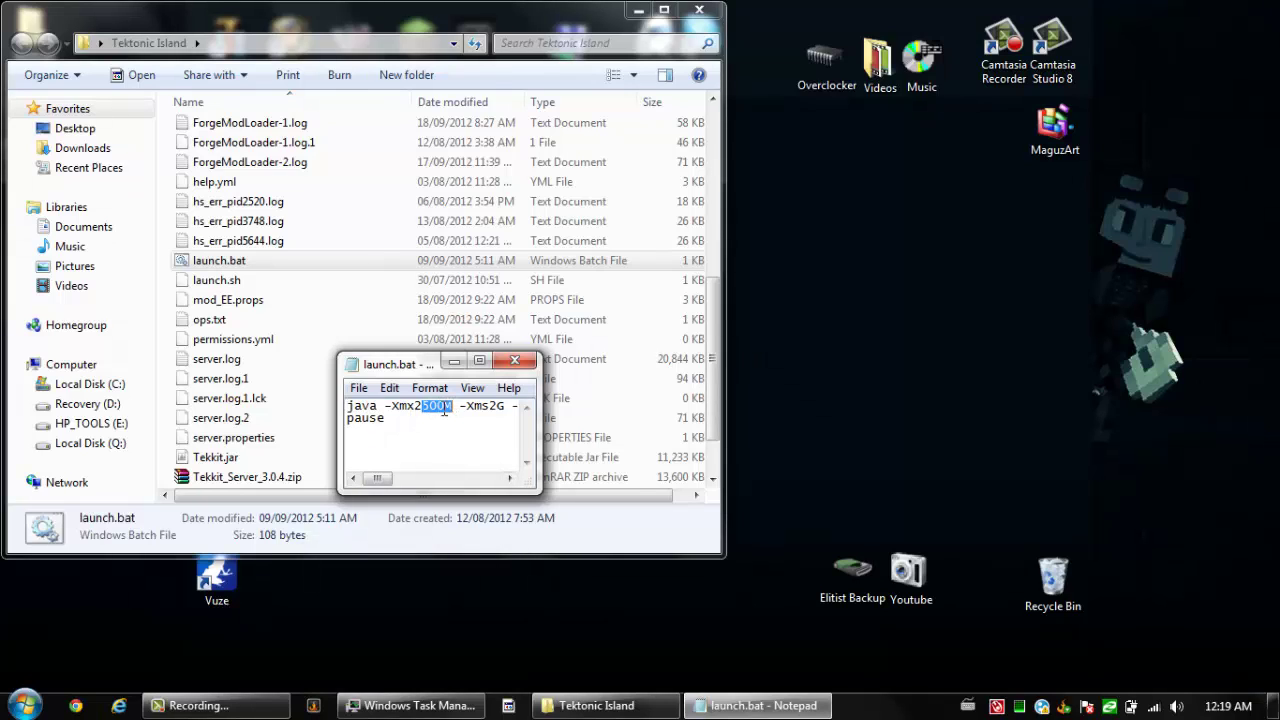
{"action": "left_click", "coordinate": [479, 361]}
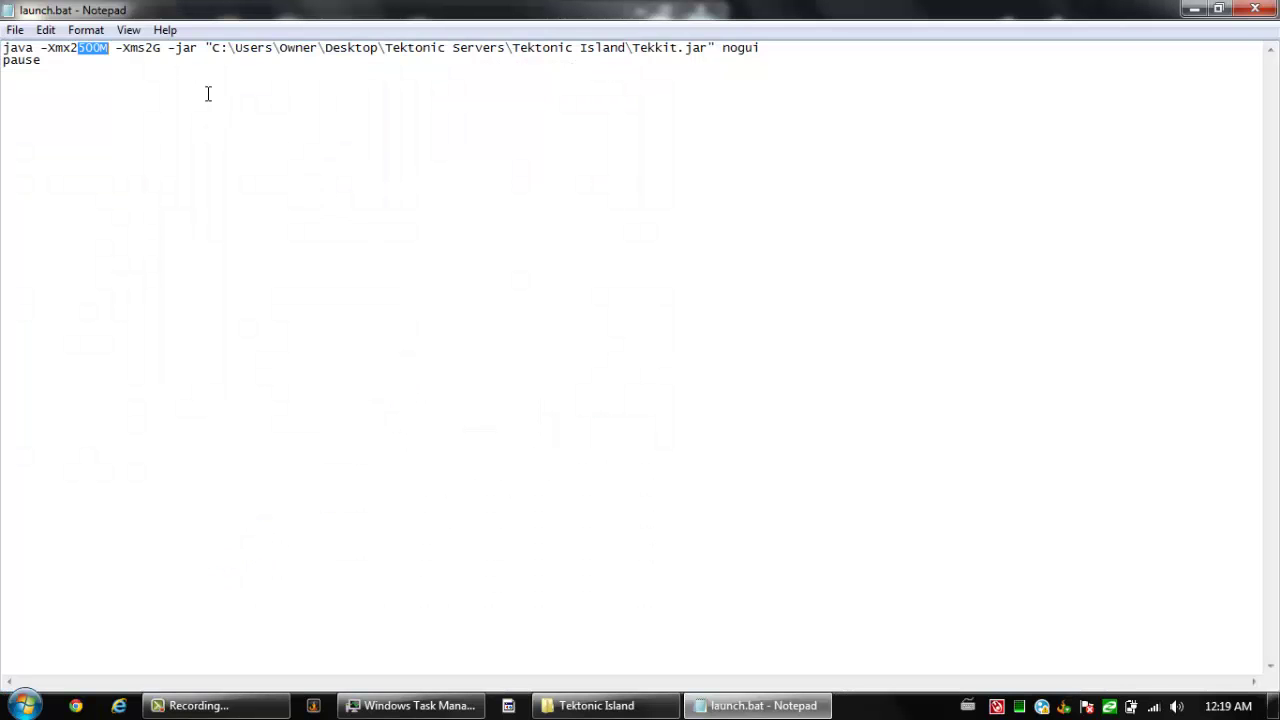
{"action": "left_click_drag", "start_coordinate": [145, 48], "coordinate": [157, 49]}
{"action": "left_click", "coordinate": [168, 54]}
{"action": "double_click", "coordinate": [154, 58]}
{"action": "left_click", "coordinate": [165, 50]}
{"action": "double_click", "coordinate": [157, 48]}
{"action": "double_click", "coordinate": [105, 50]}
{"action": "left_click", "coordinate": [631, 150]}
Close launch.bat and the Tektonic Island folder, and bring up Camtasia Recorder.
{"action": "left_click", "coordinate": [1254, 9]}
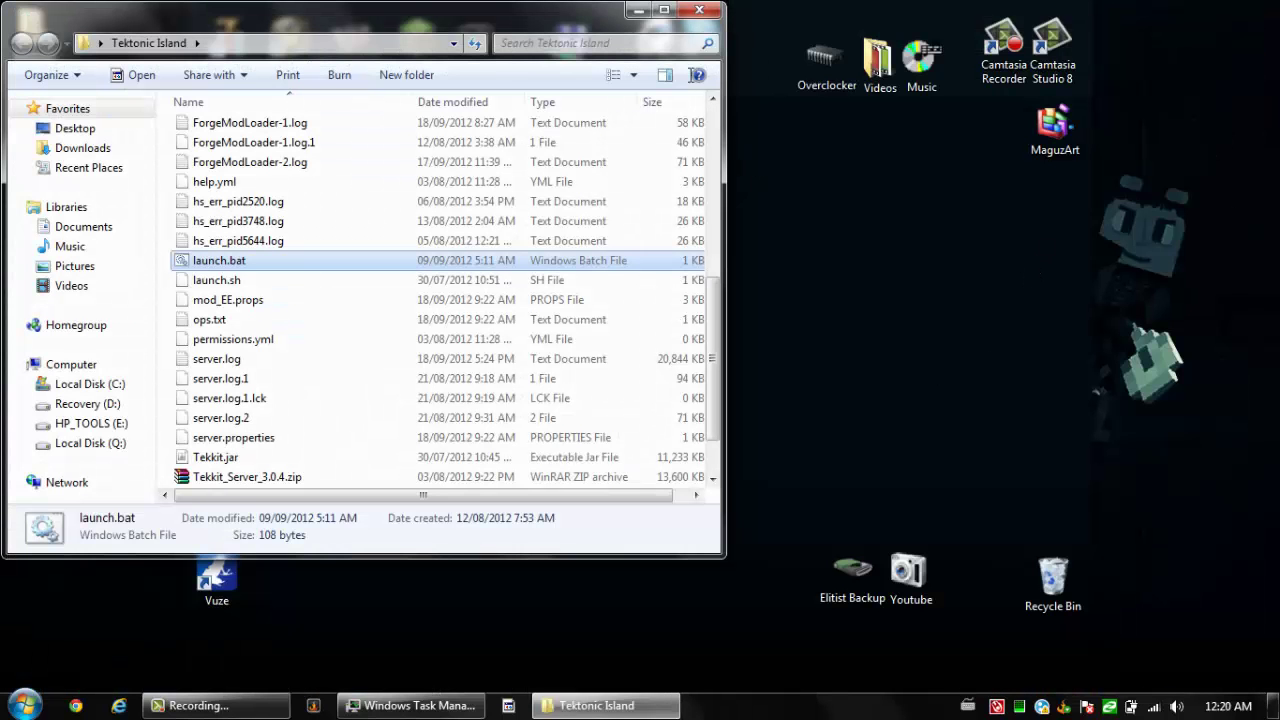
{"action": "left_click", "coordinate": [699, 9]}
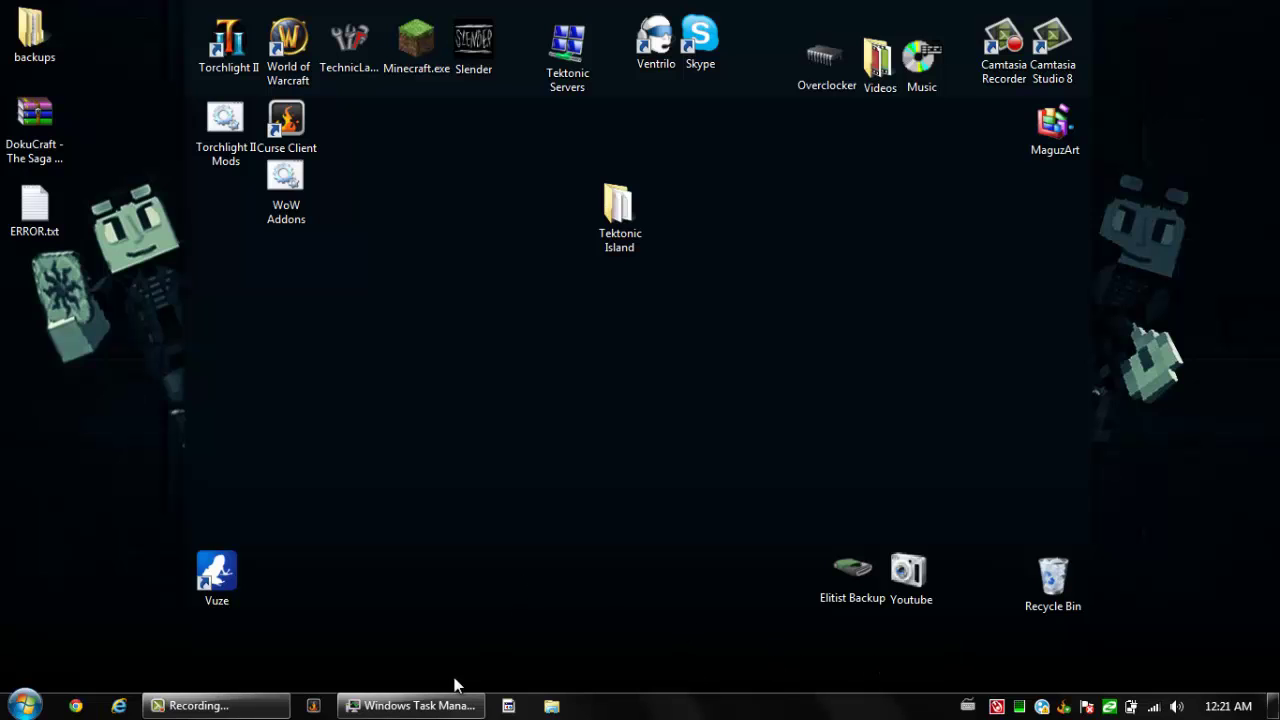
{"action": "left_click", "coordinate": [195, 705]}
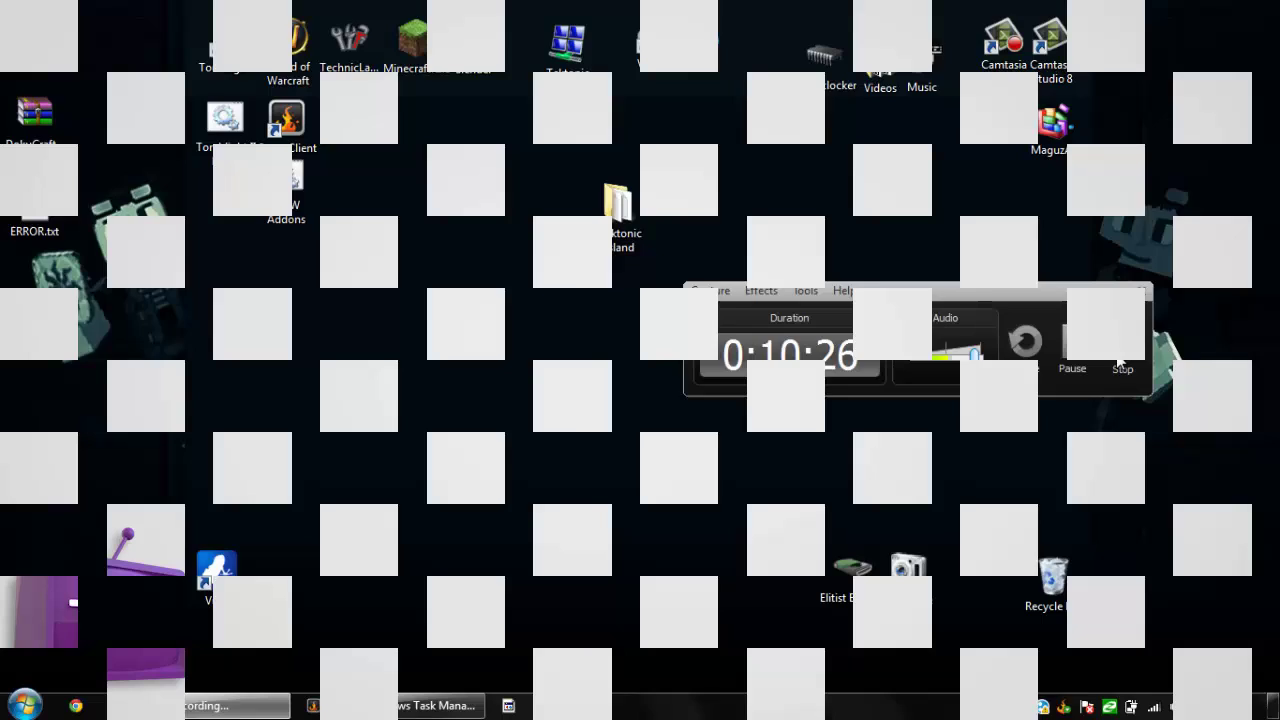